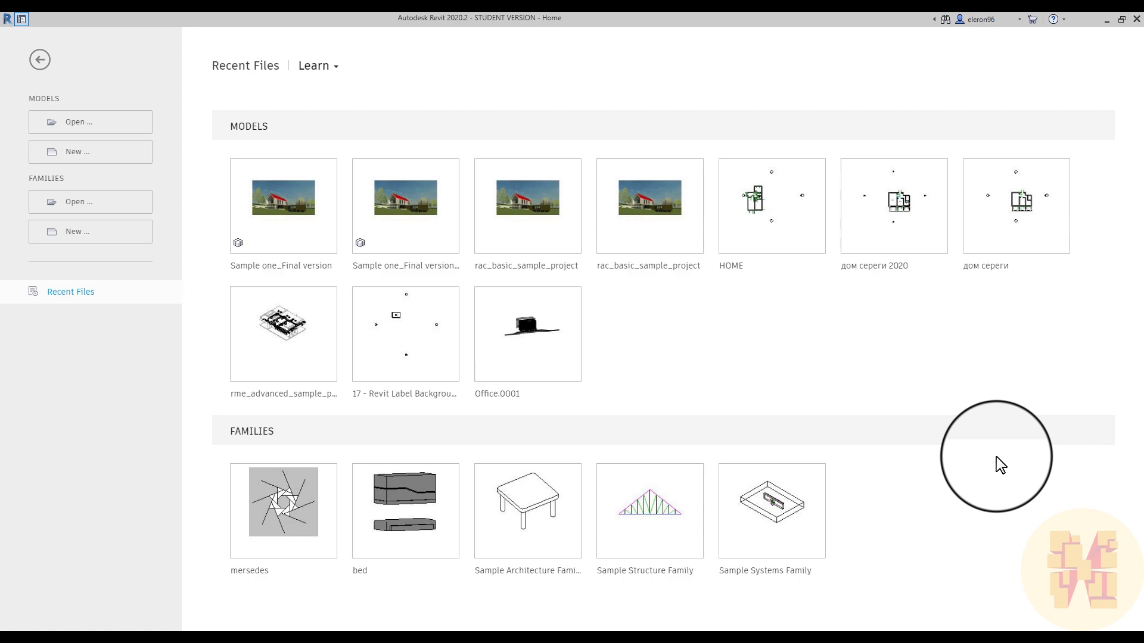
Create a new project based on the Architectural Template.
left_click(85, 157)
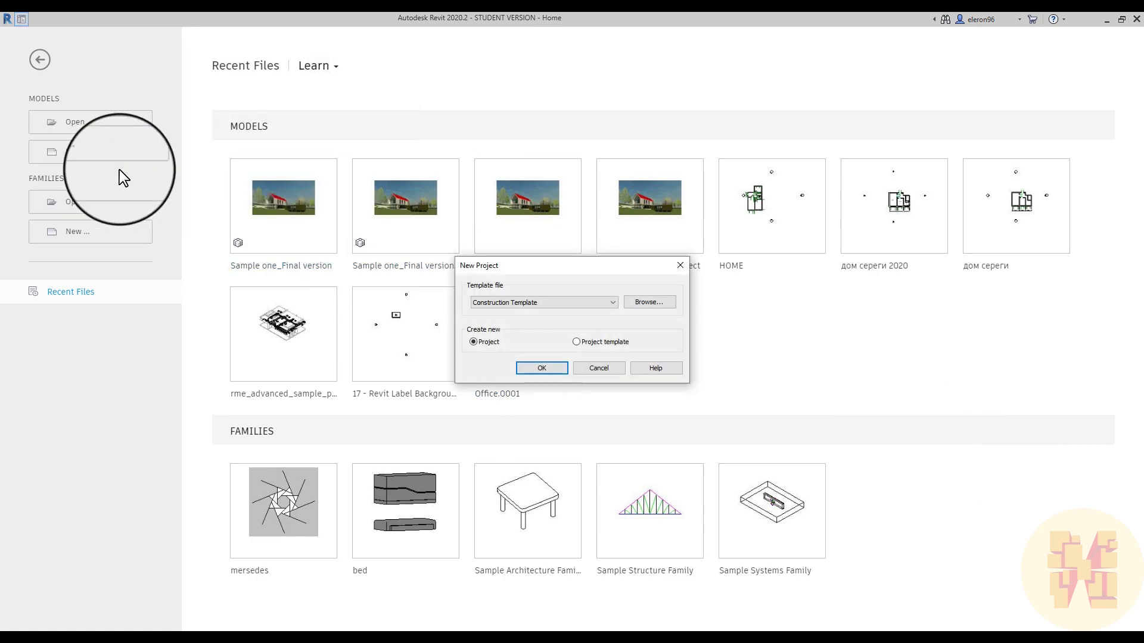
left_click(520, 302)
left_click(485, 328)
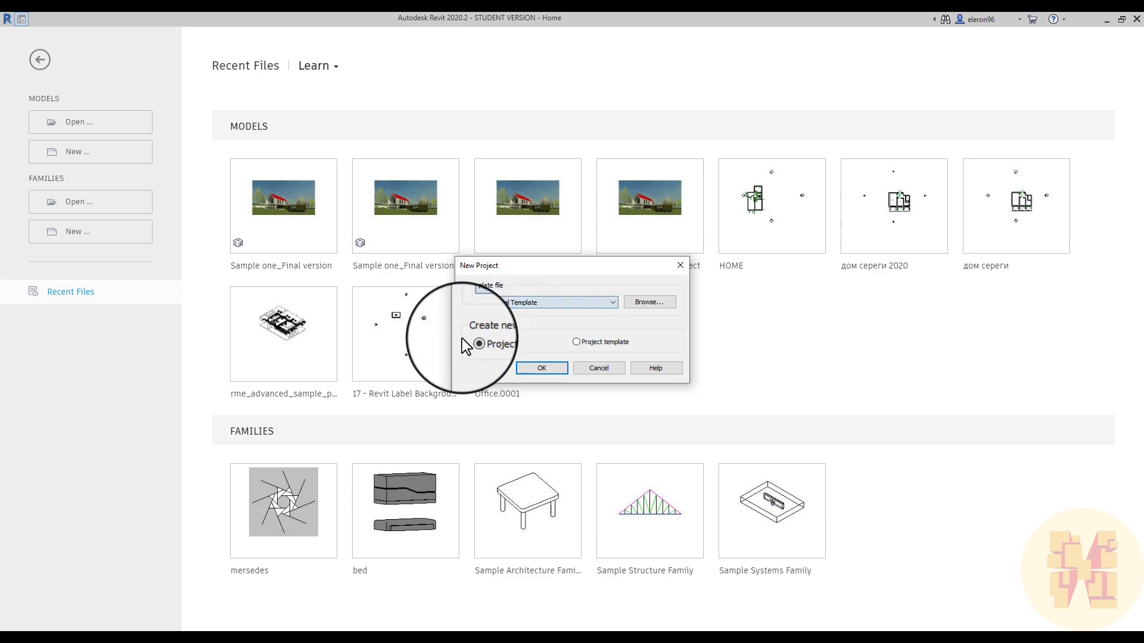
left_click(535, 370)
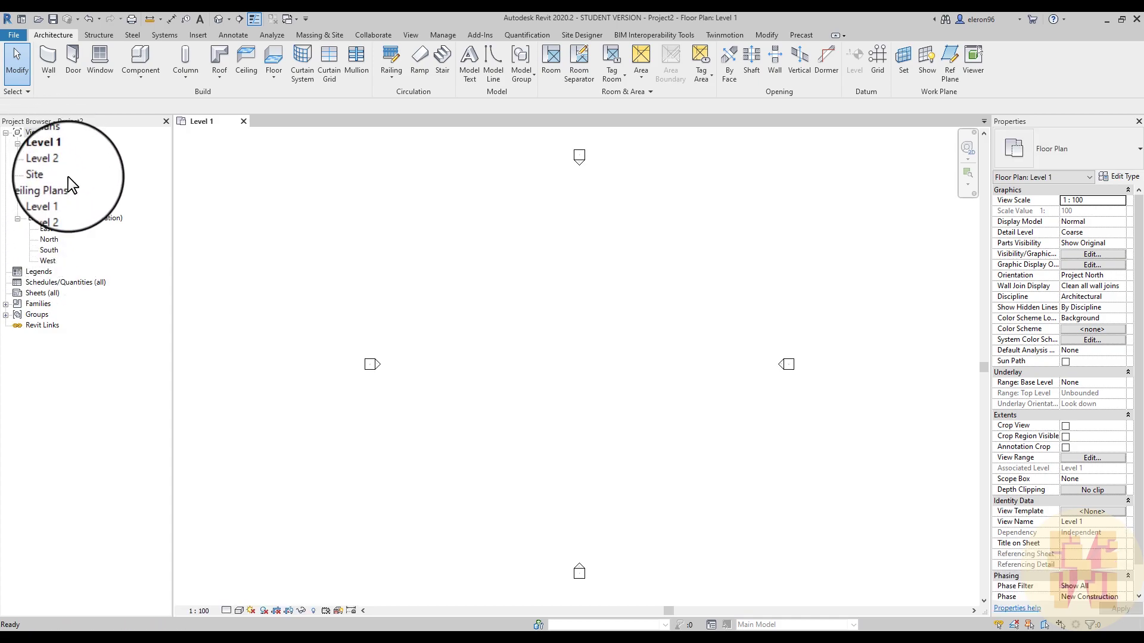
Prefix the Level 1 floor plan's name with the first owner's first name, and rename the corresponding level and views to match.
right_click(51, 153)
left_click(88, 328)
left_click(42, 154)
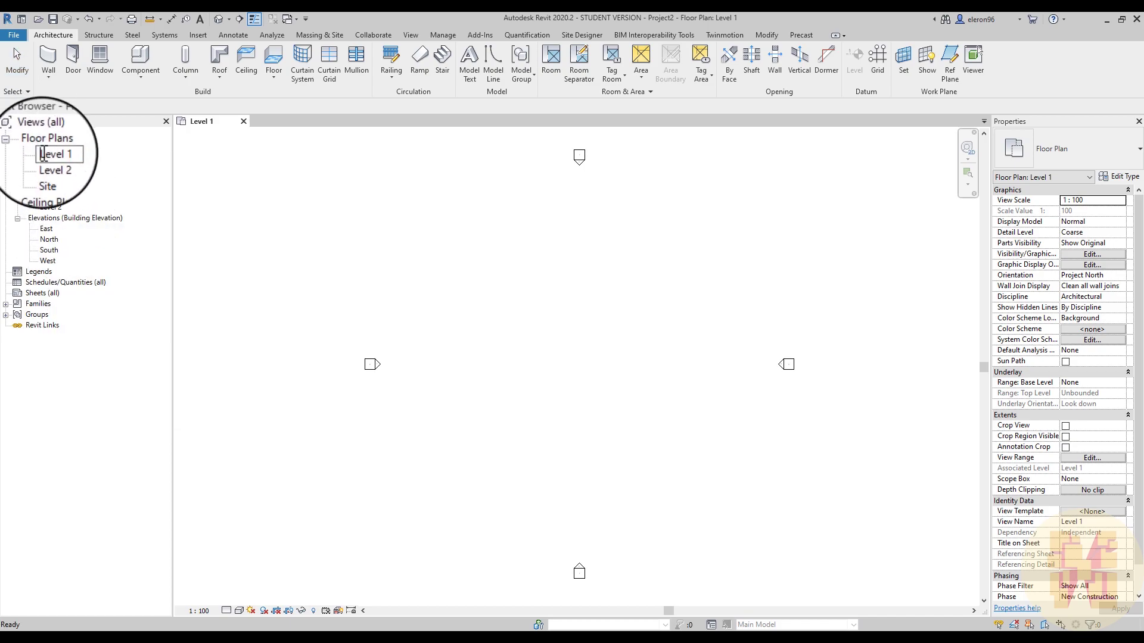
type("Niko")
key("Return")
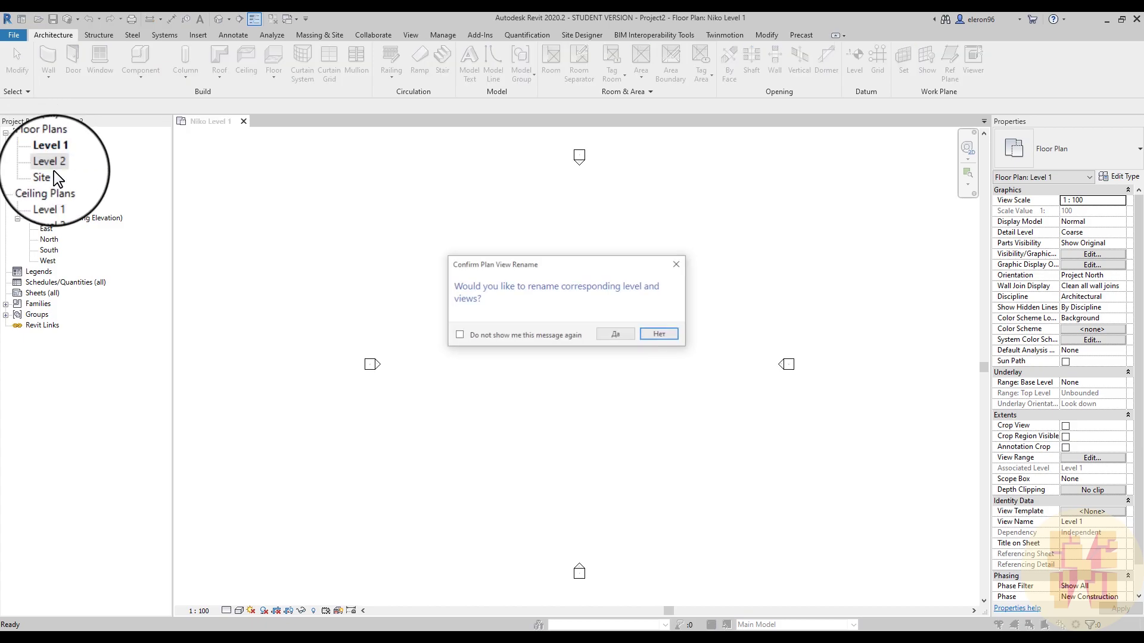
left_click(606, 334)
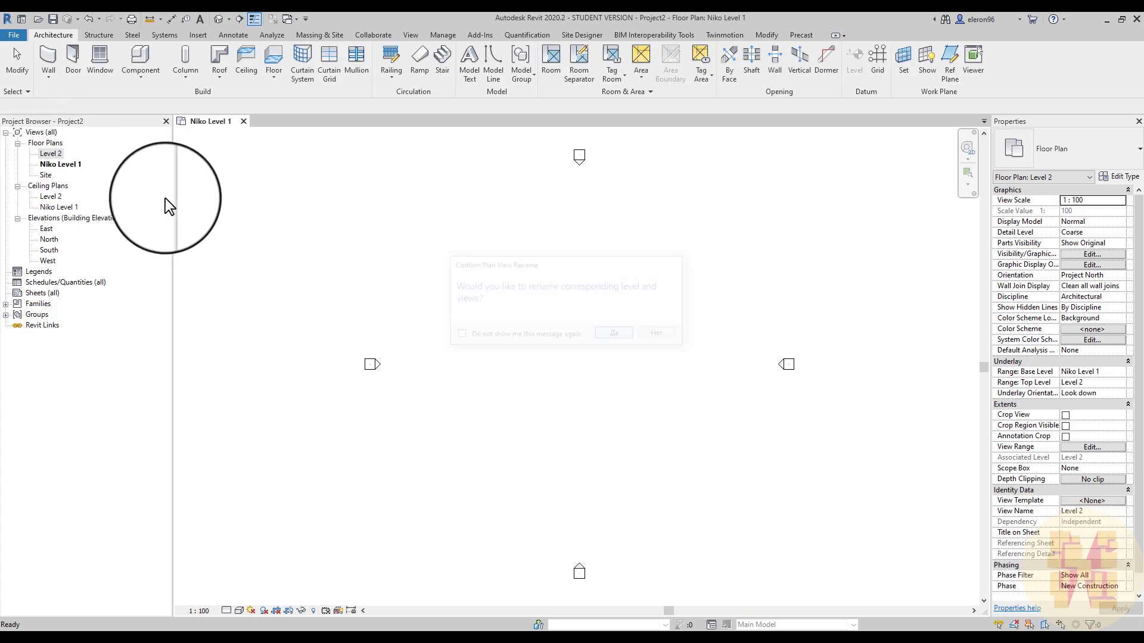
Duplicate the renamed Level 1 floor plan.
right_click(53, 165)
mouse_move(114, 262)
left_click(267, 272)
Rename the duplicated floor plan to the second owner's first name followed by "Level 1".
right_click(55, 175)
left_click(117, 349)
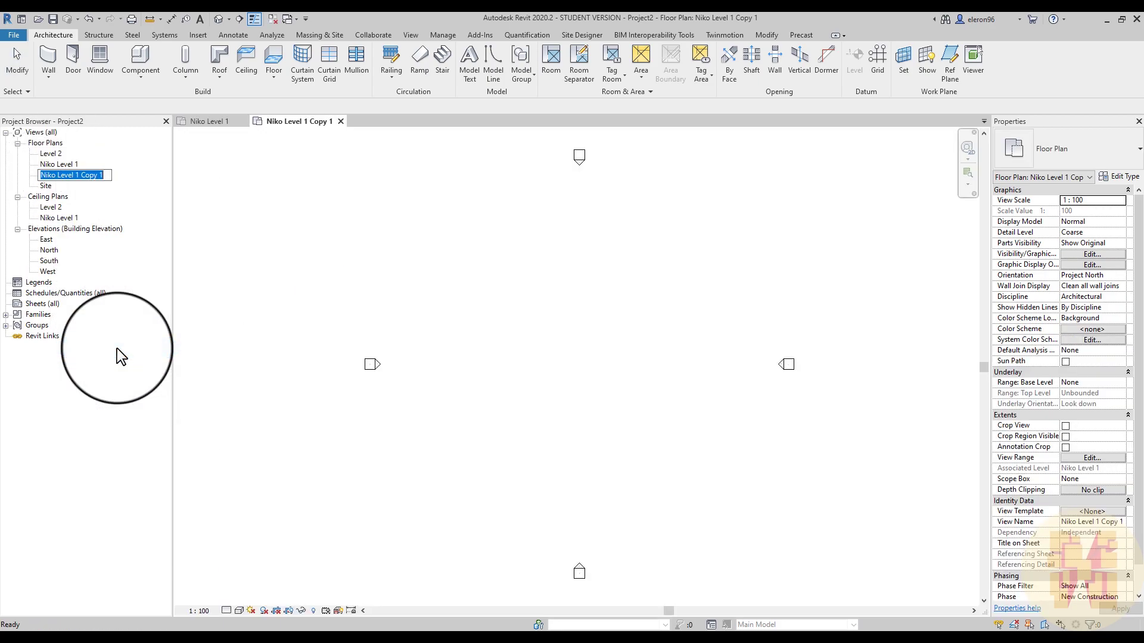
key("BackSpace")
key("BackSpace")
key("BackSpace")
key("BackSpace")
key("BackSpace")
key("BackSpace")
key("BackSpace")
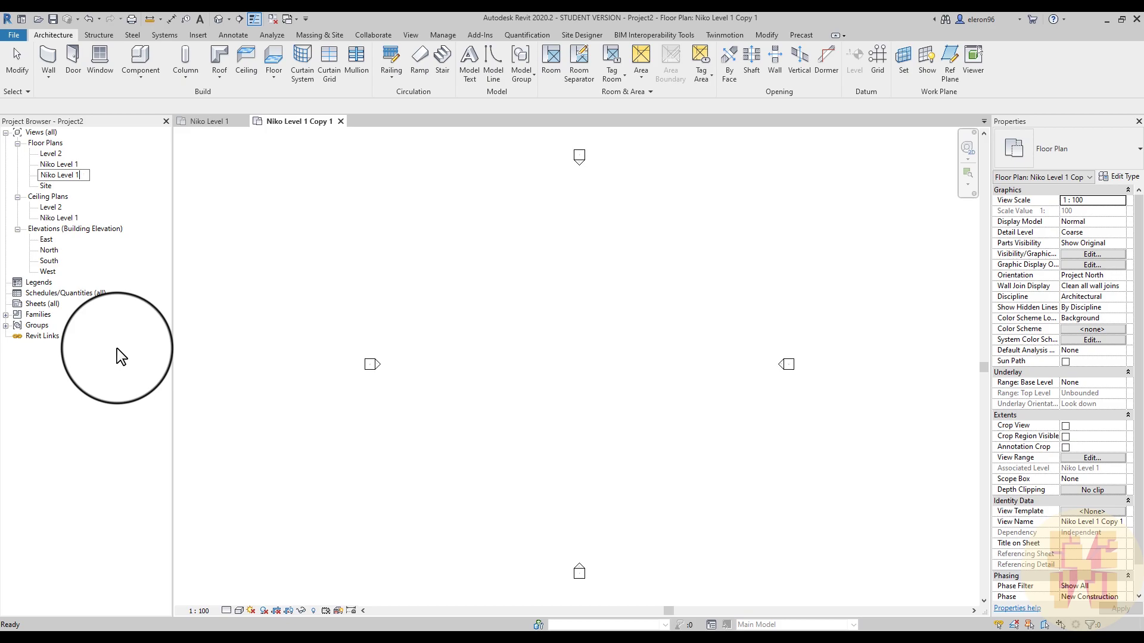
key("Left")
key("Left")
key("Left")
key("Left")
key("Left")
key("Left")
key("Left")
key("BackSpace")
key("BackSpace")
key("BackSpace")
key("BackSpace")
key("BackSpace")
type("Mike")
key("Return")
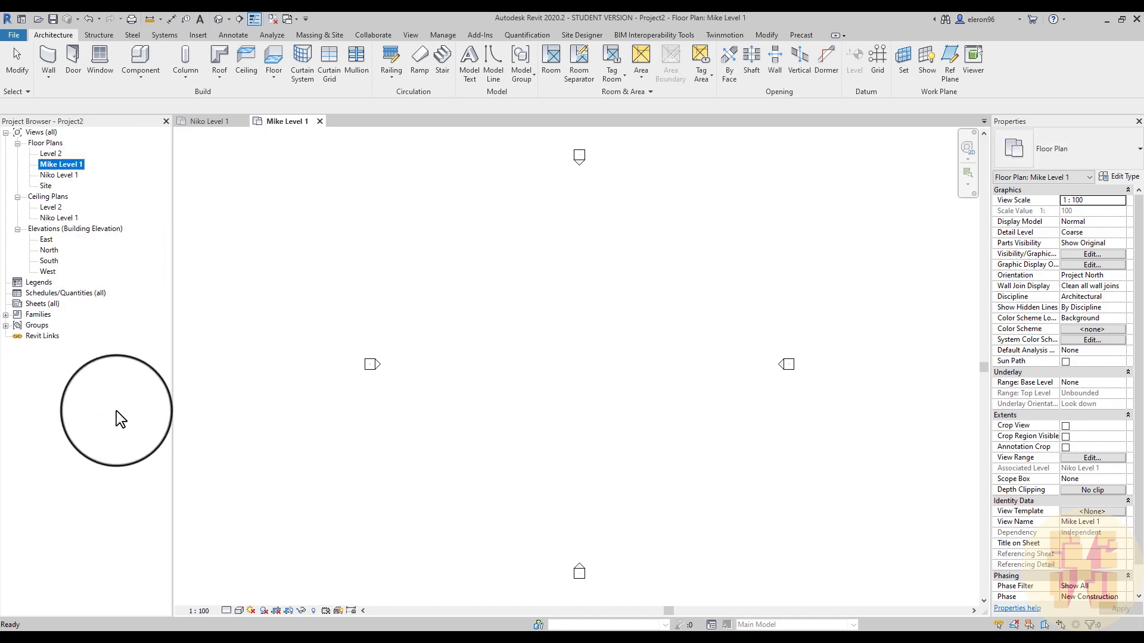
Switch to the Sample one_Final version project and expand the second owner's group of views.
left_click(395, 636)
left_click(342, 609)
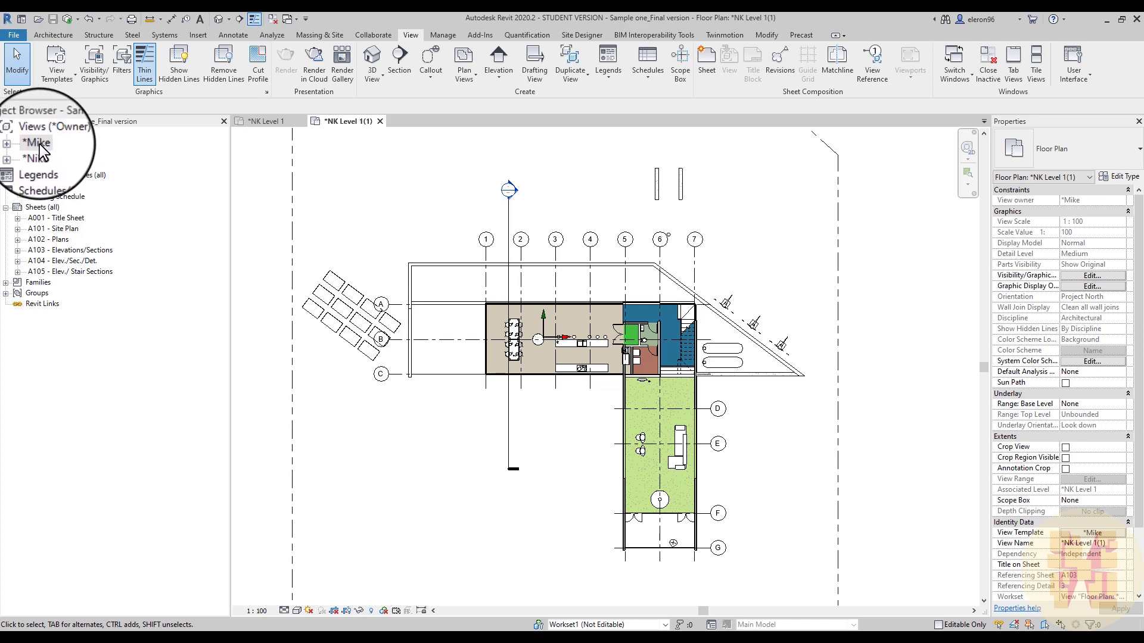
left_click(18, 153)
Rename the second owner's floor plan as *MK Level 1(1).
left_click(70, 168)
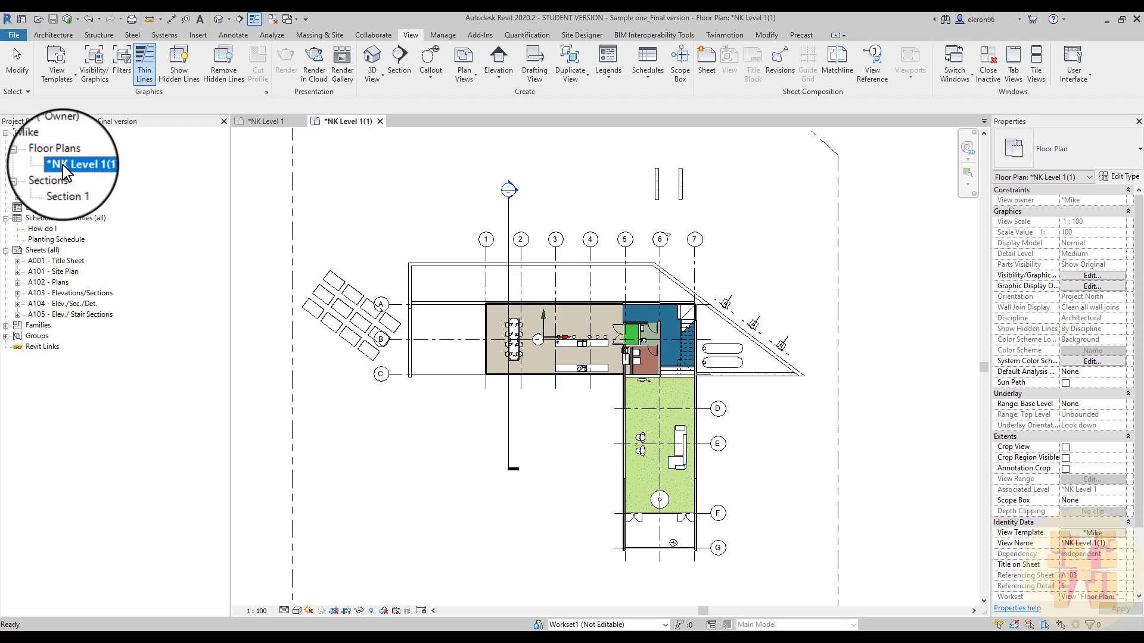
right_click(63, 166)
left_click(108, 356)
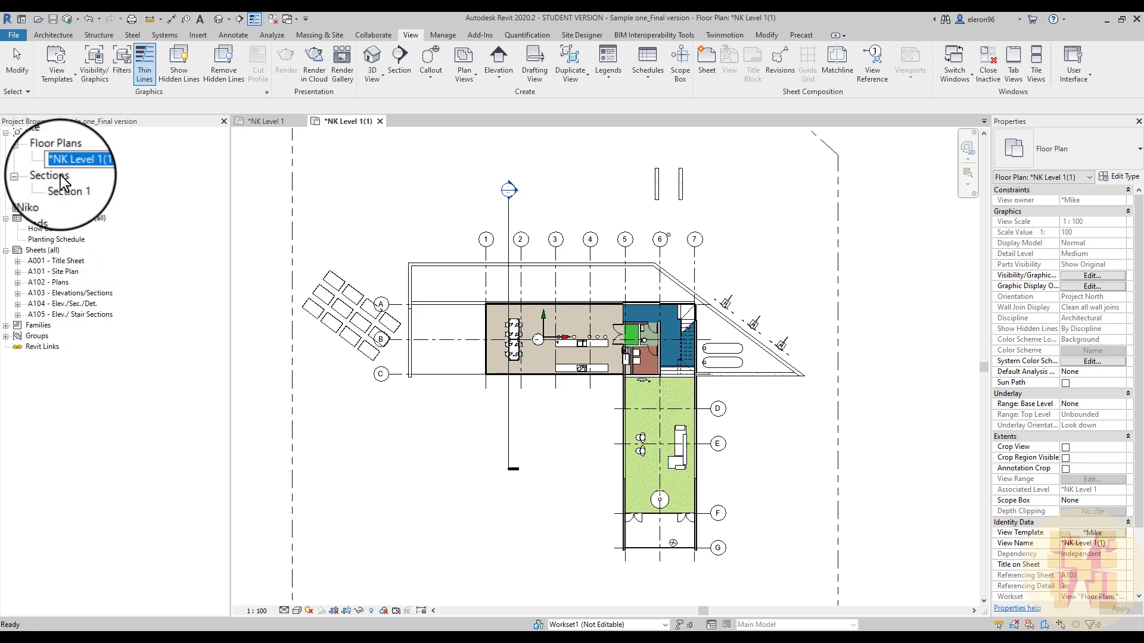
key("Home")
key("Right")
key("Right")
key("BackSpace")
type("M")
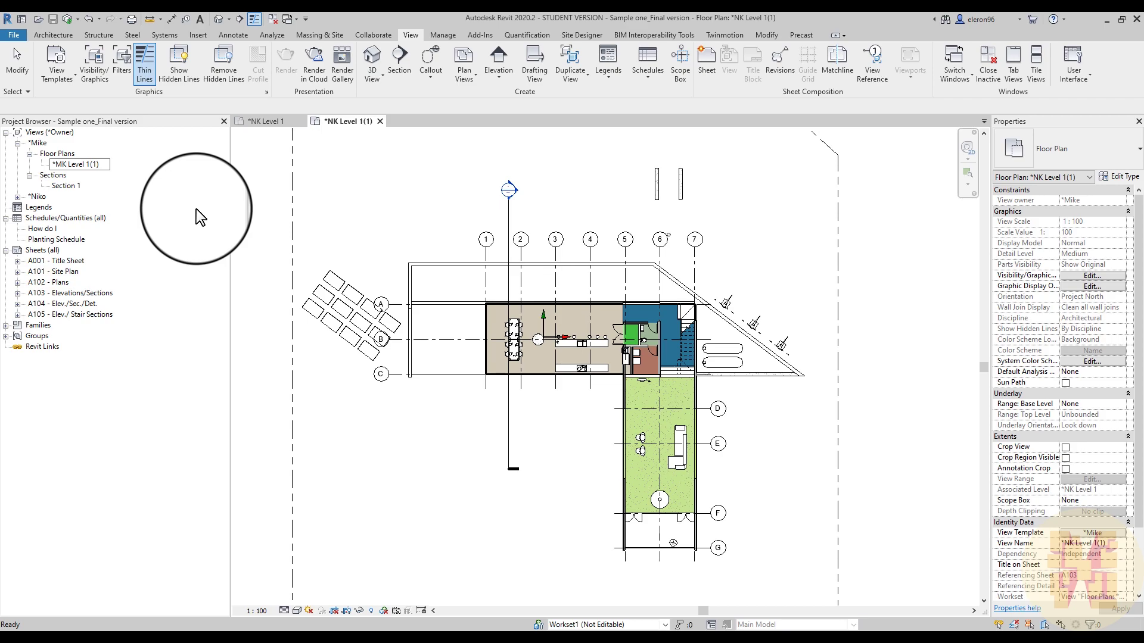
key("Return")
Rename the second owner's Section 1 view as *MK Section 1.
left_click(61, 186)
right_click(59, 188)
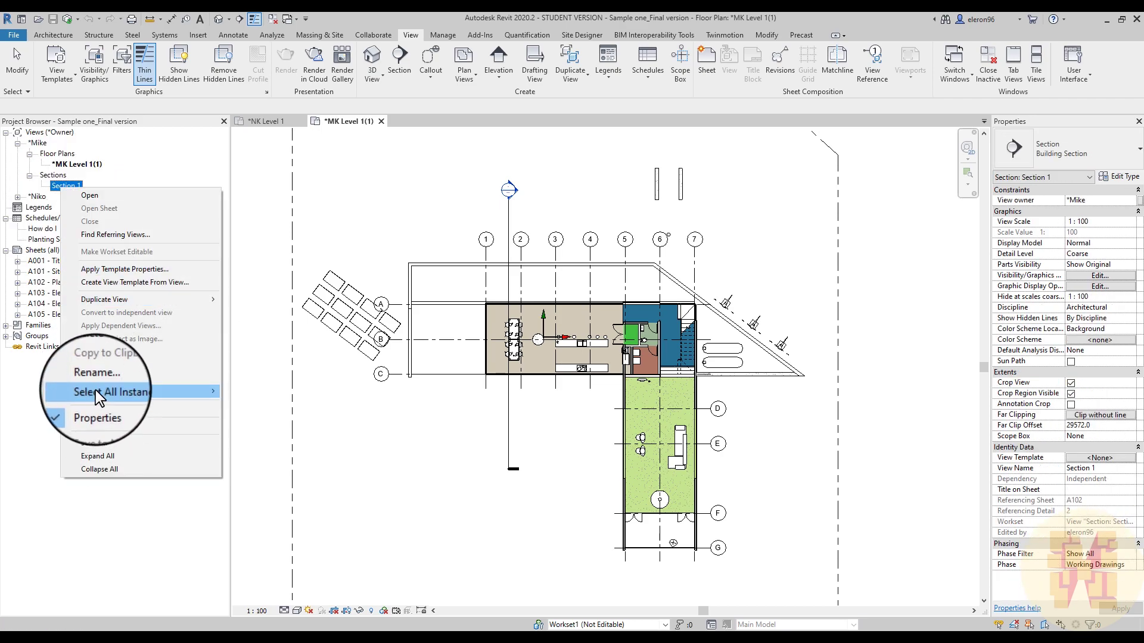
left_click(99, 384)
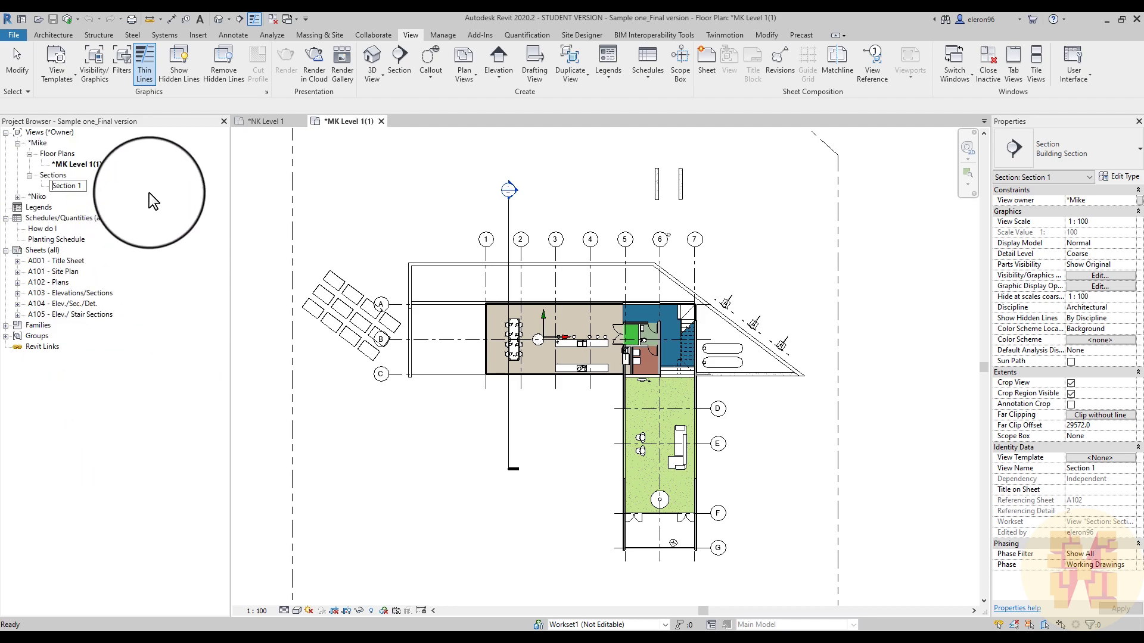
key("Home")
type("*MK")
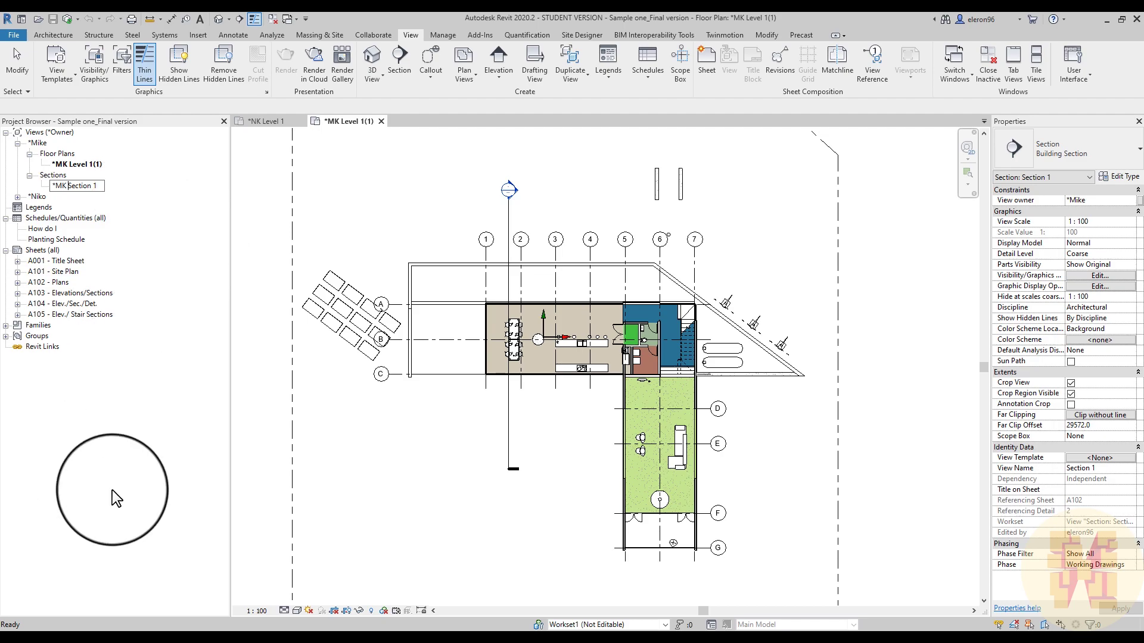
key("Return")
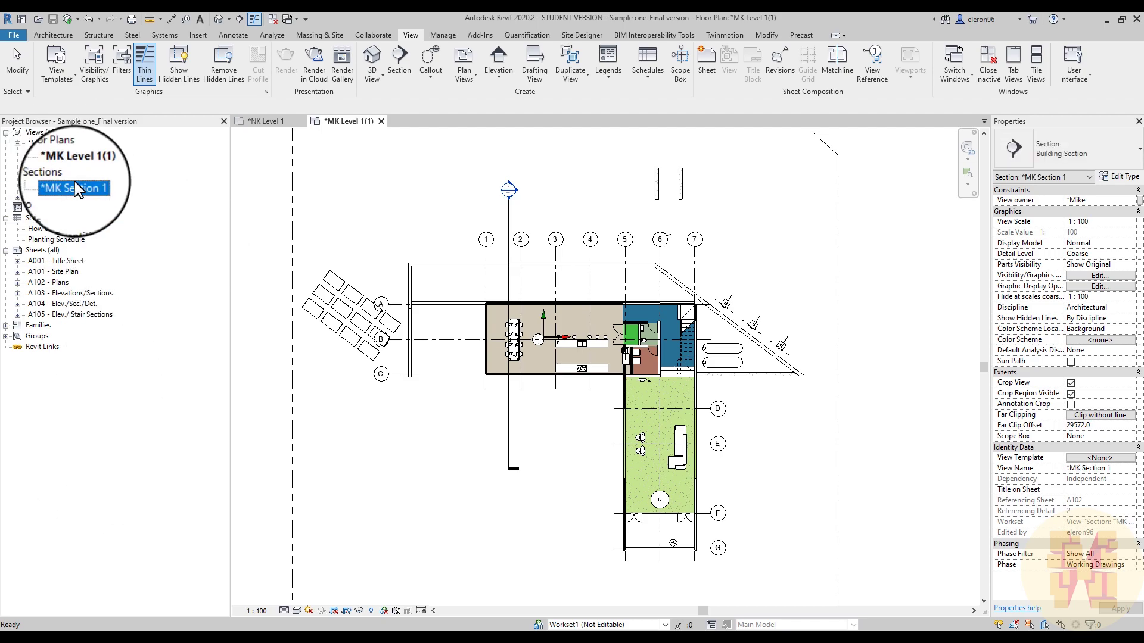
Expand the first owner's group of views and inspect the *NK Site floor plan's properties.
left_click(18, 196)
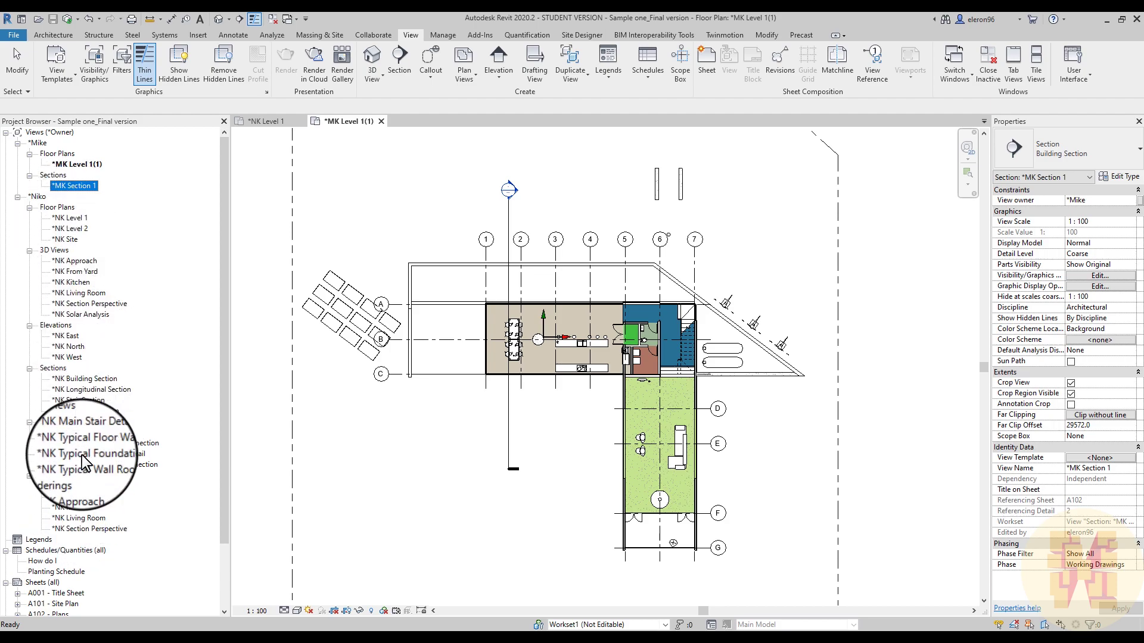
left_click(64, 239)
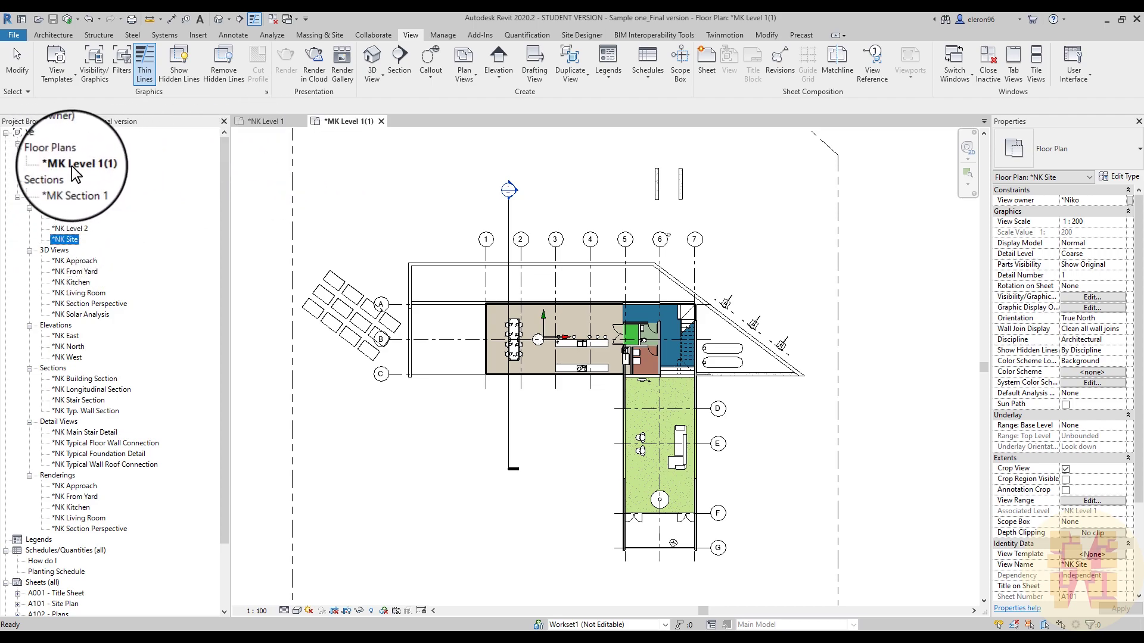
Draw a vertical building section along grid line 3 across the *MK Level 1(1) floor plan.
left_click(398, 63)
left_click(554, 192)
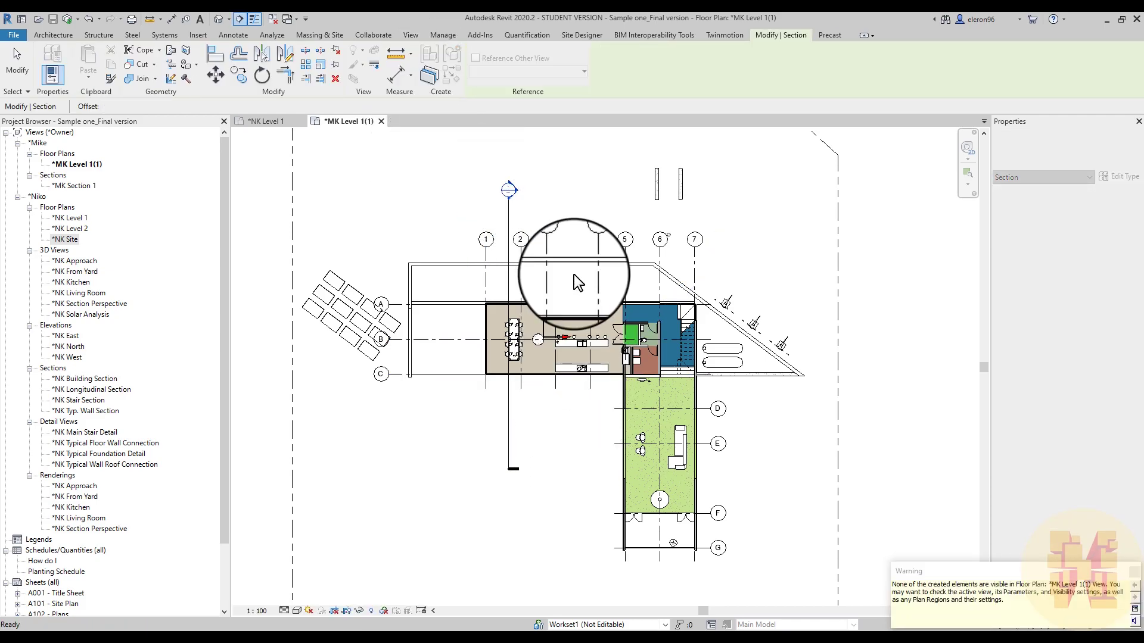
key("Escape")
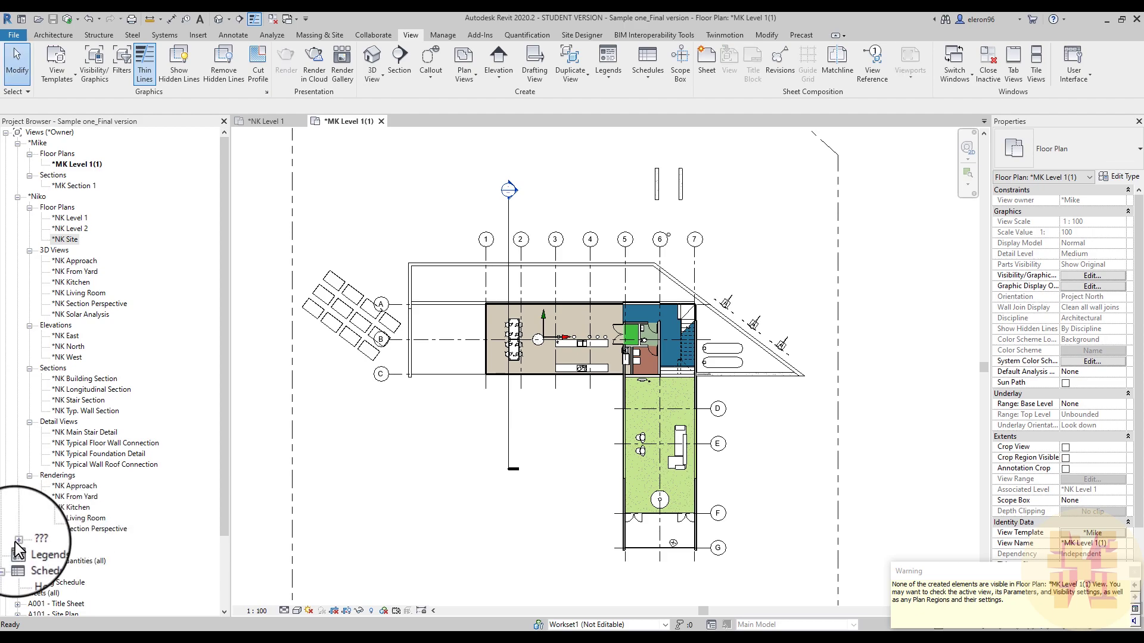
Set the View owner of Section 1 in the ??? group to the owner of the *MK views.
left_click(18, 540)
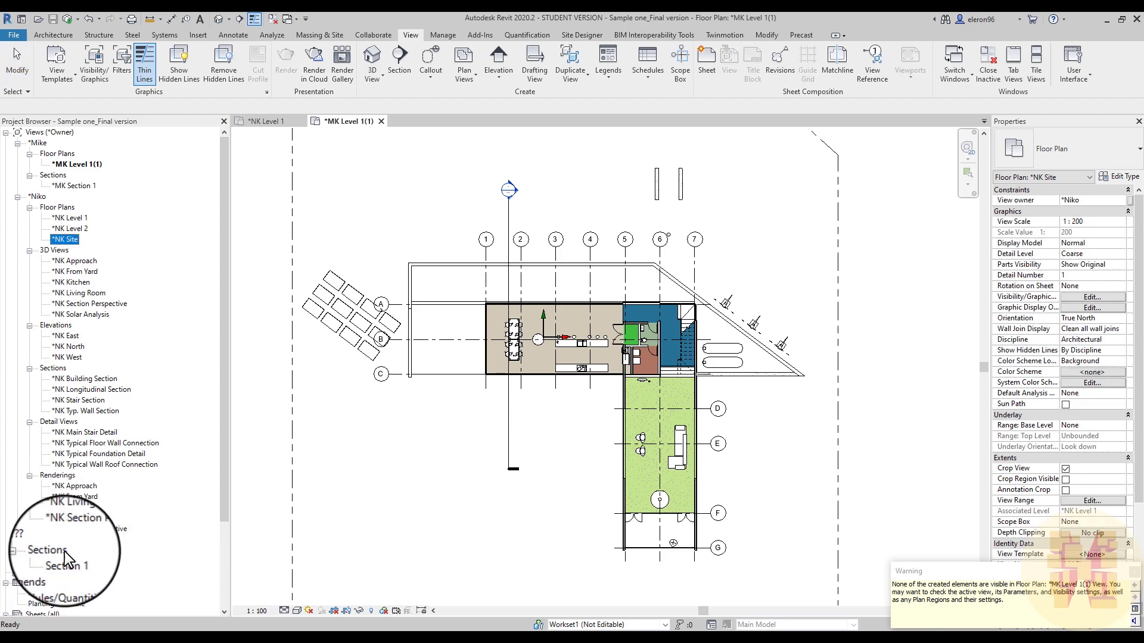
left_click(63, 561)
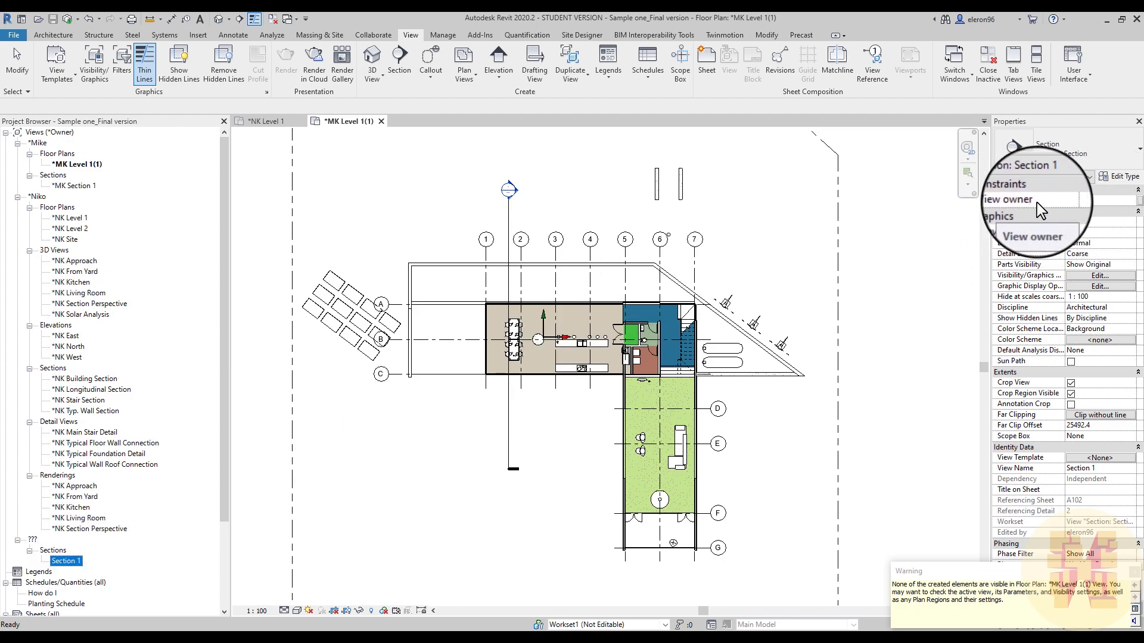
left_click(1123, 201)
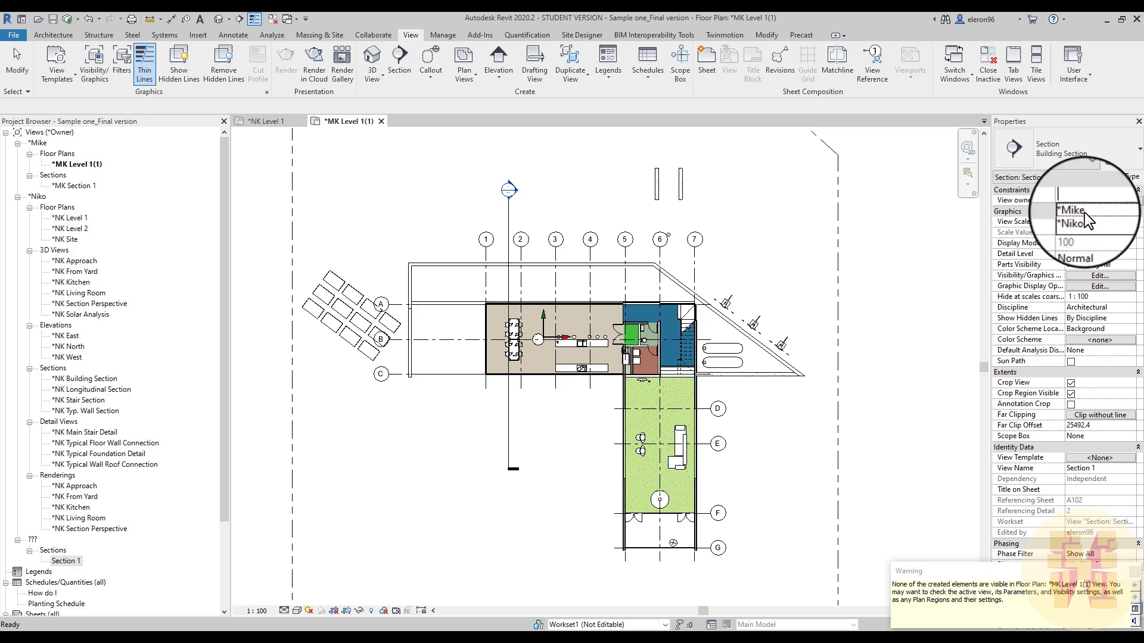
left_click(1082, 213)
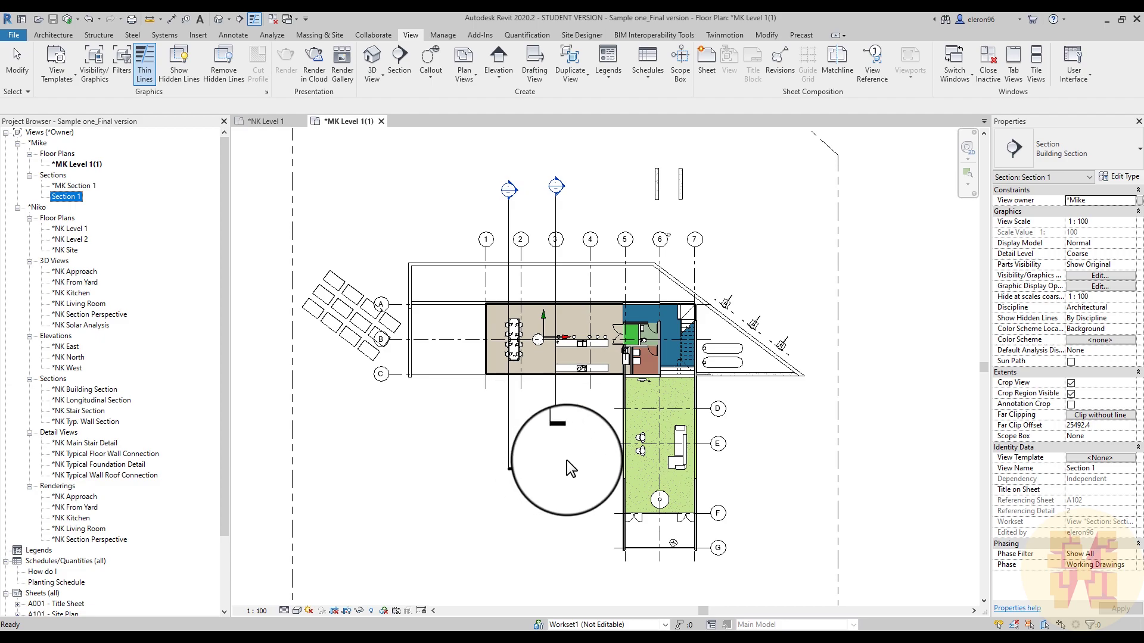
Open the *NK Level 1 floor plan and check the view owner of the building section between grid lines 3 and 4.
double_click(63, 232)
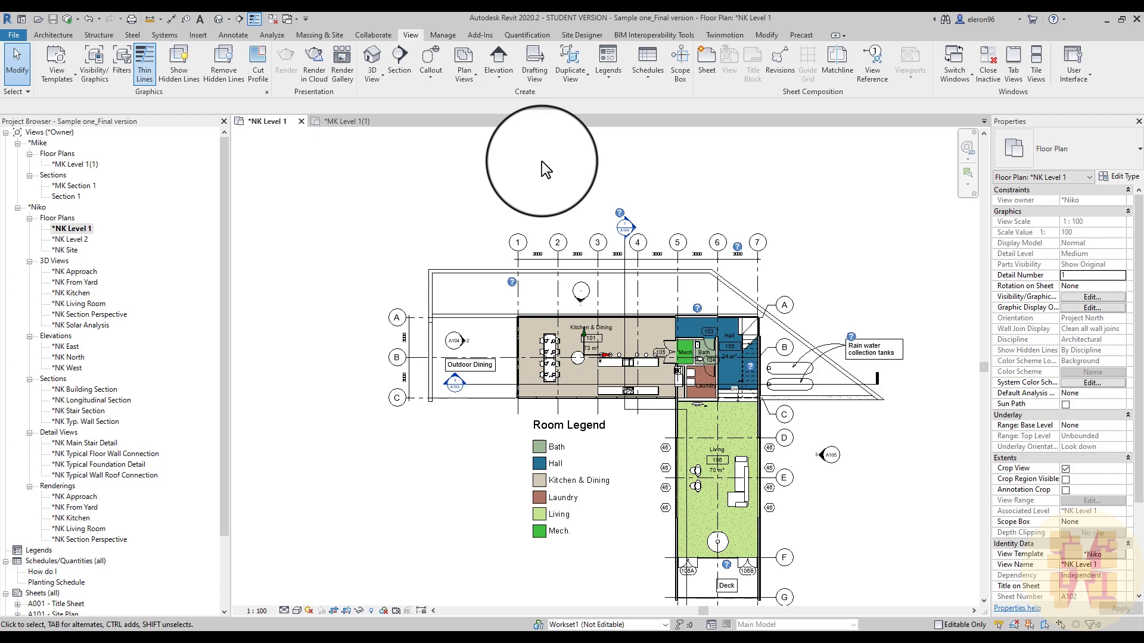
left_click(624, 274)
left_click(598, 278)
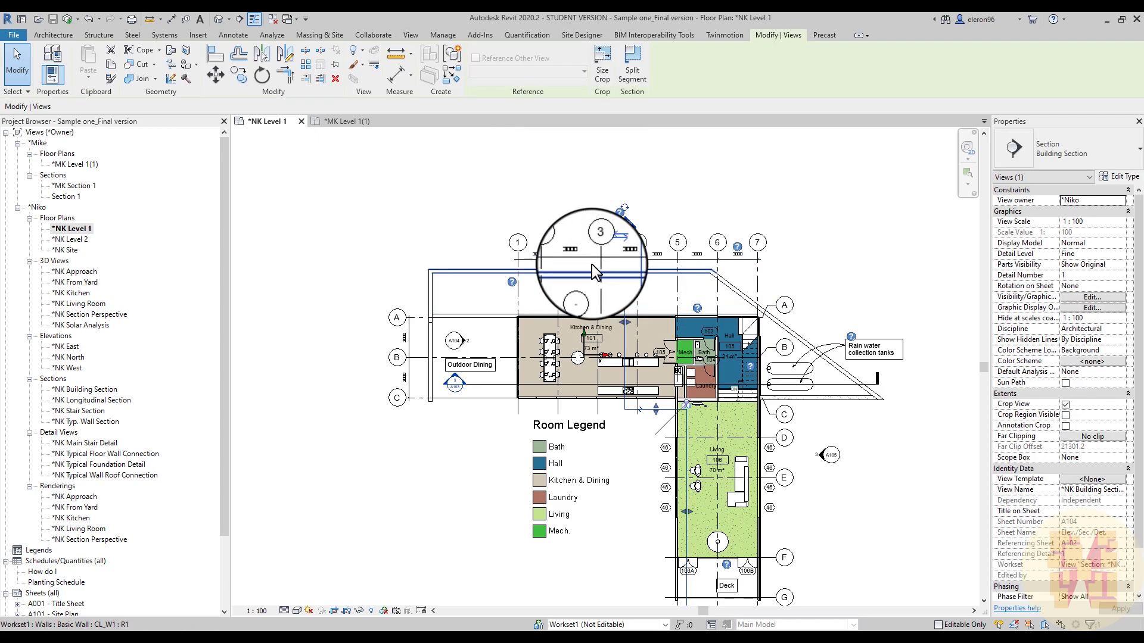
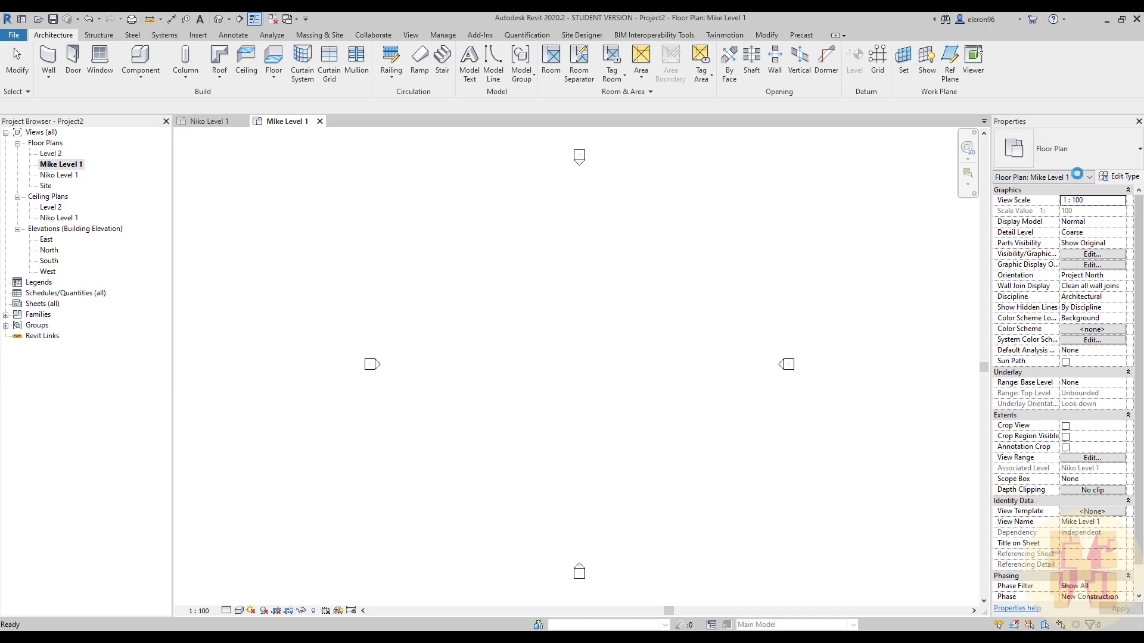
Start a new project parameter in Project2 and name it Owner View.
left_click(669, 224)
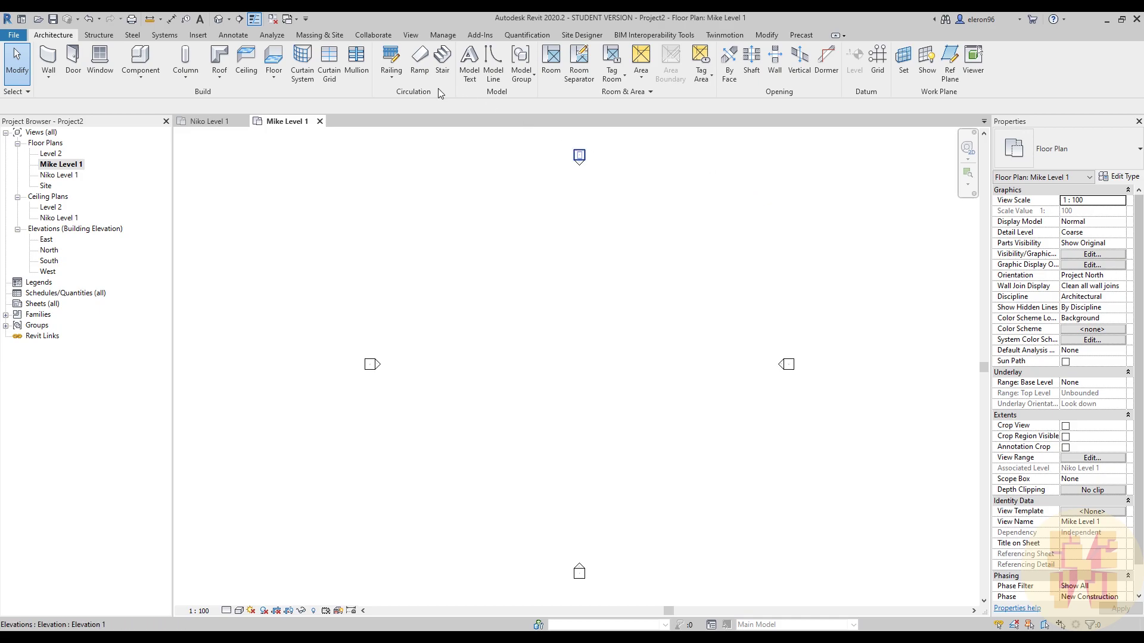
left_click(445, 36)
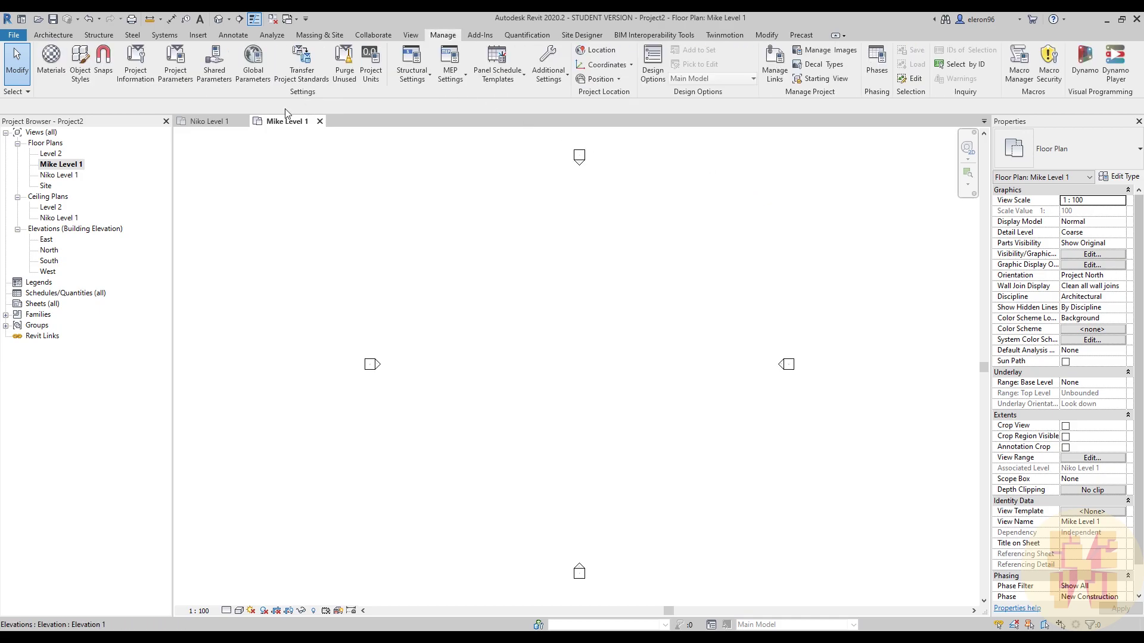
left_click(179, 79)
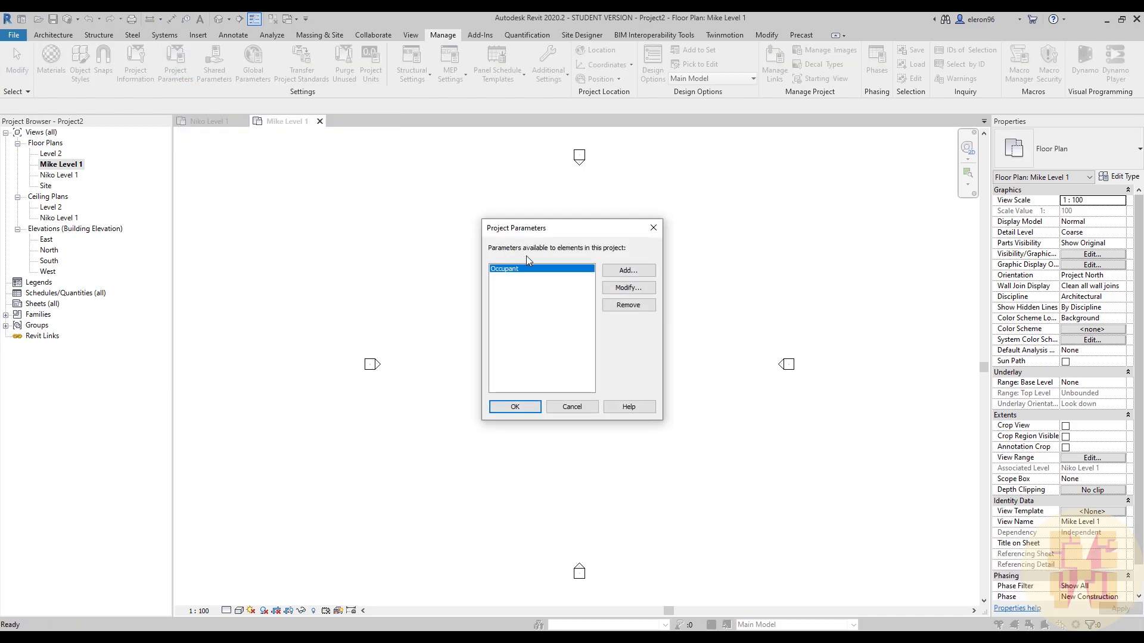
left_click(635, 277)
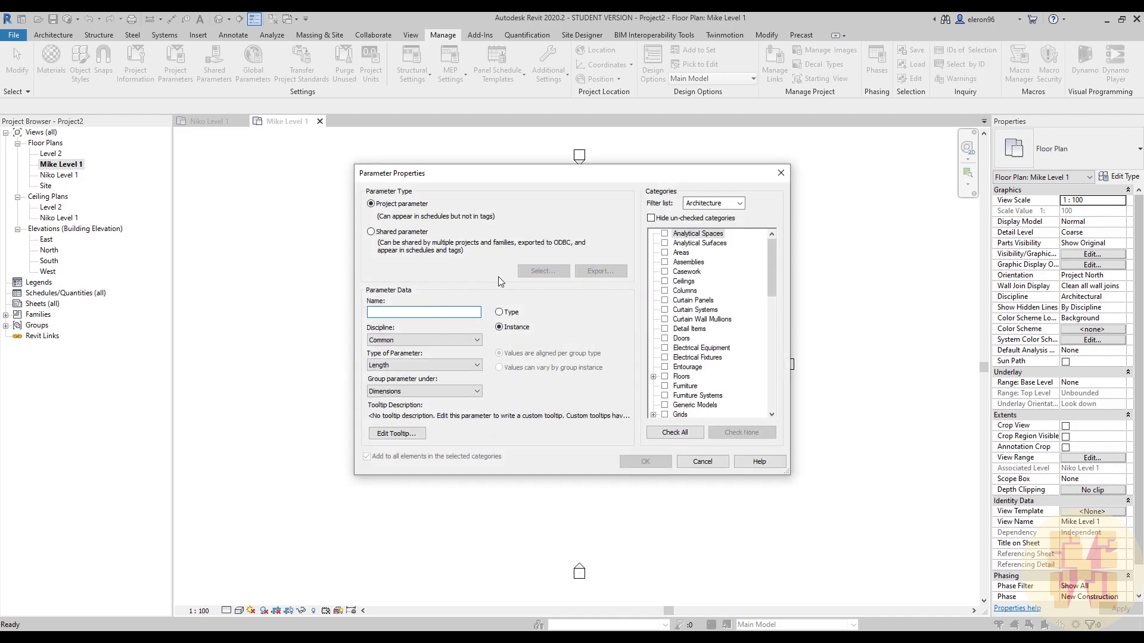
type("Щитук")
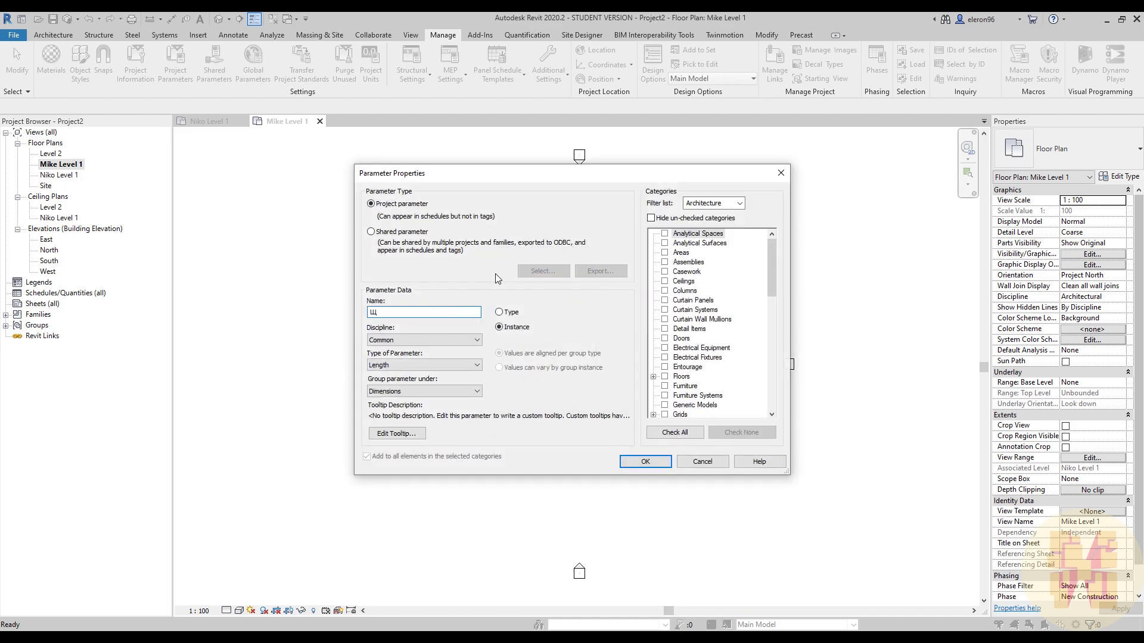
key("BackSpace")
key("BackSpace")
key("BackSpace")
key("BackSpace")
key("BackSpace")
type("Owner View")
Assign the Owner View parameter to the Views category.
left_click_drag(775, 253, 769, 385)
left_click(665, 387)
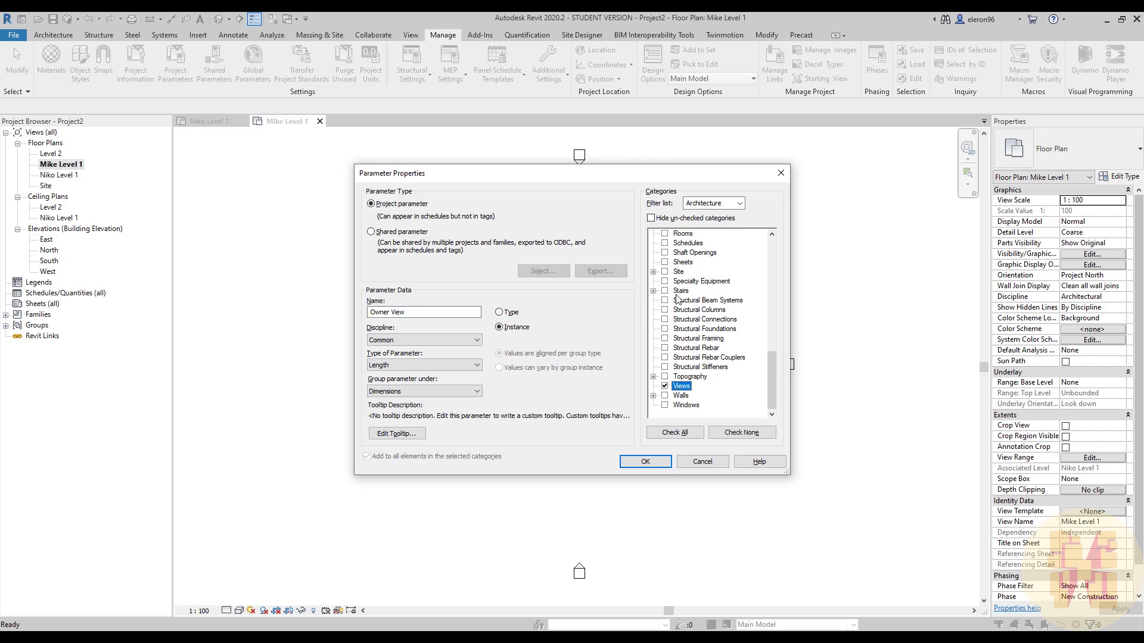
scroll(668, 297, "up", 1)
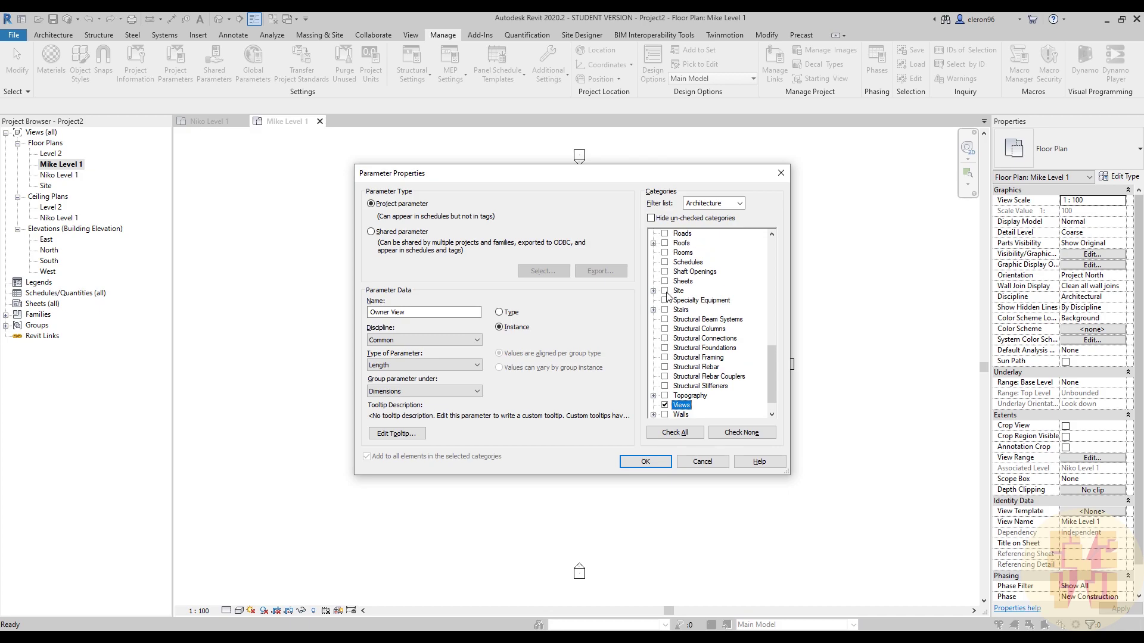
Assign the Owner View parameter to the Schedules category as well, and make it a Text parameter whose values can vary by group instance.
left_click(666, 262)
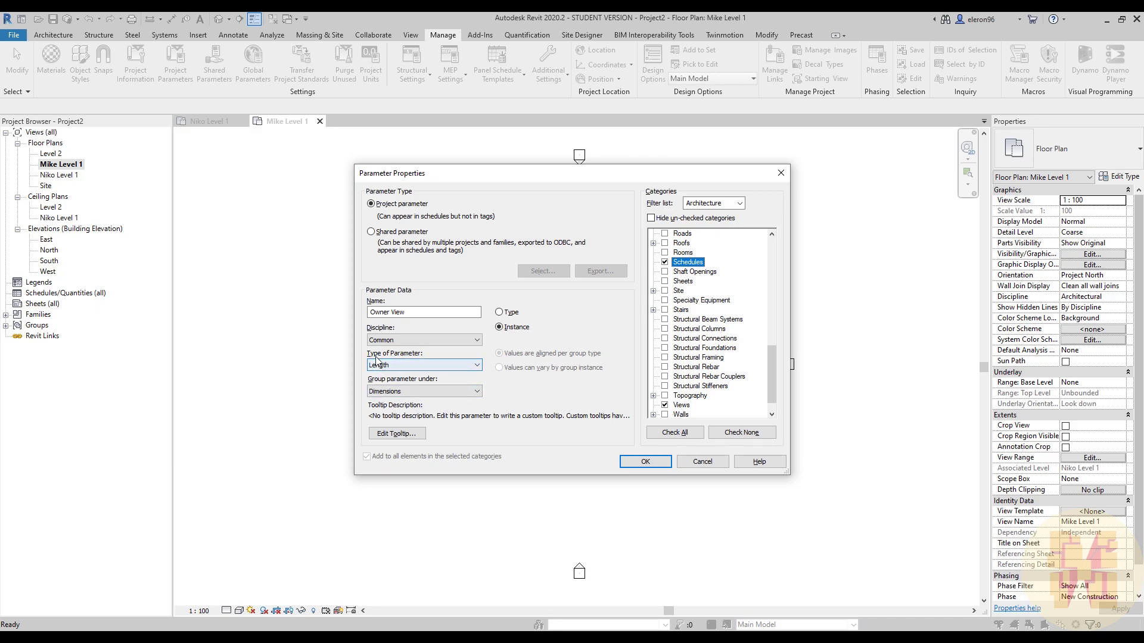
left_click(418, 369)
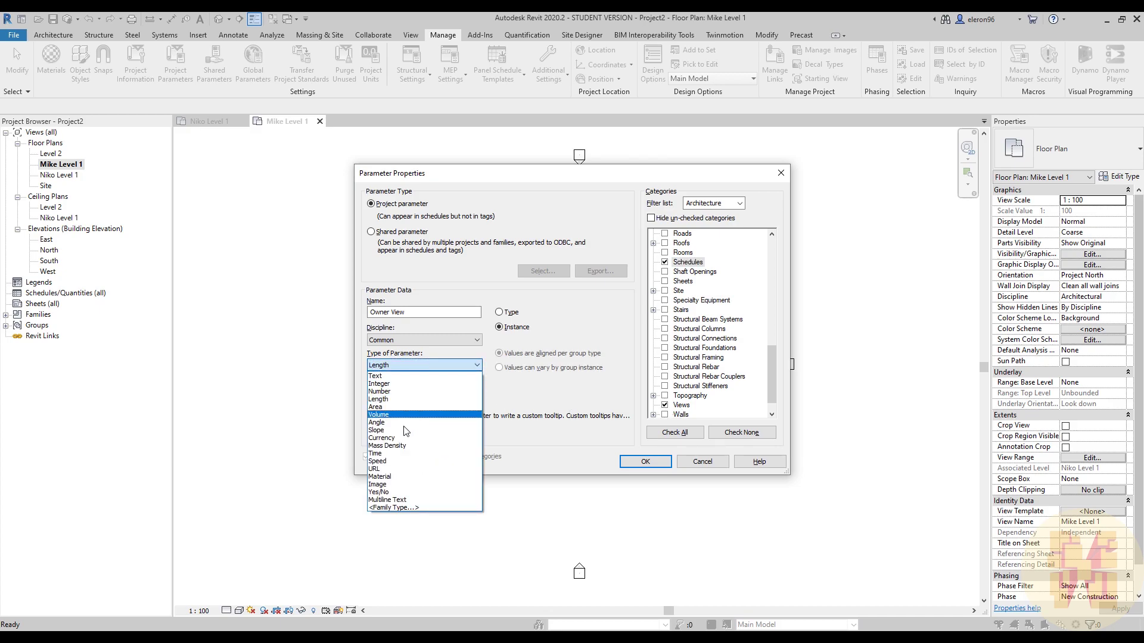
left_click(399, 376)
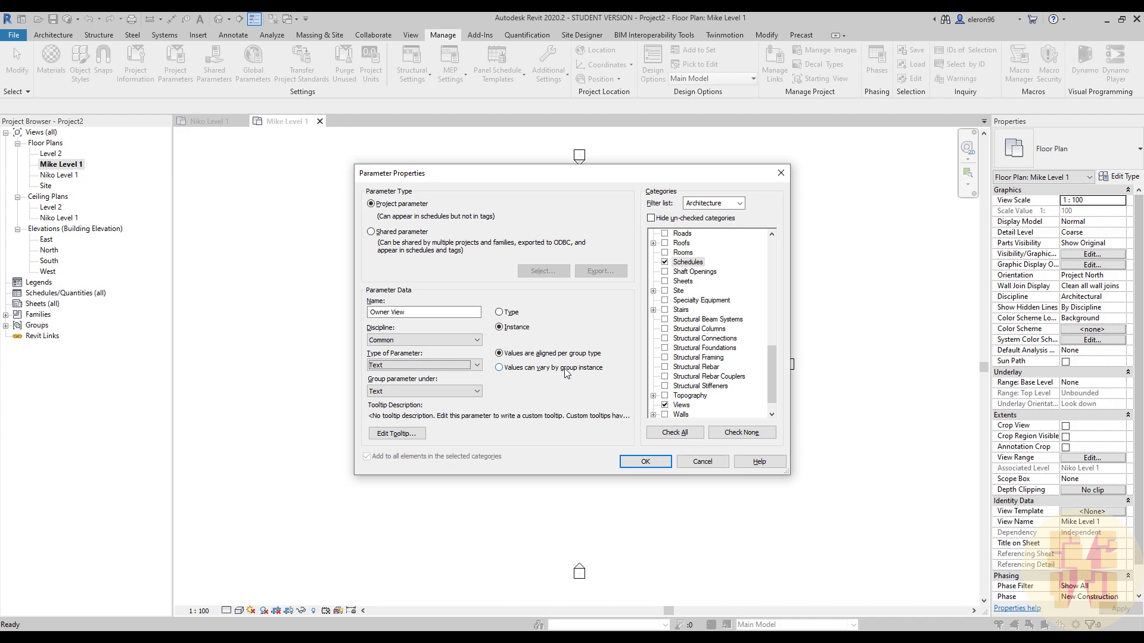
left_click(500, 368)
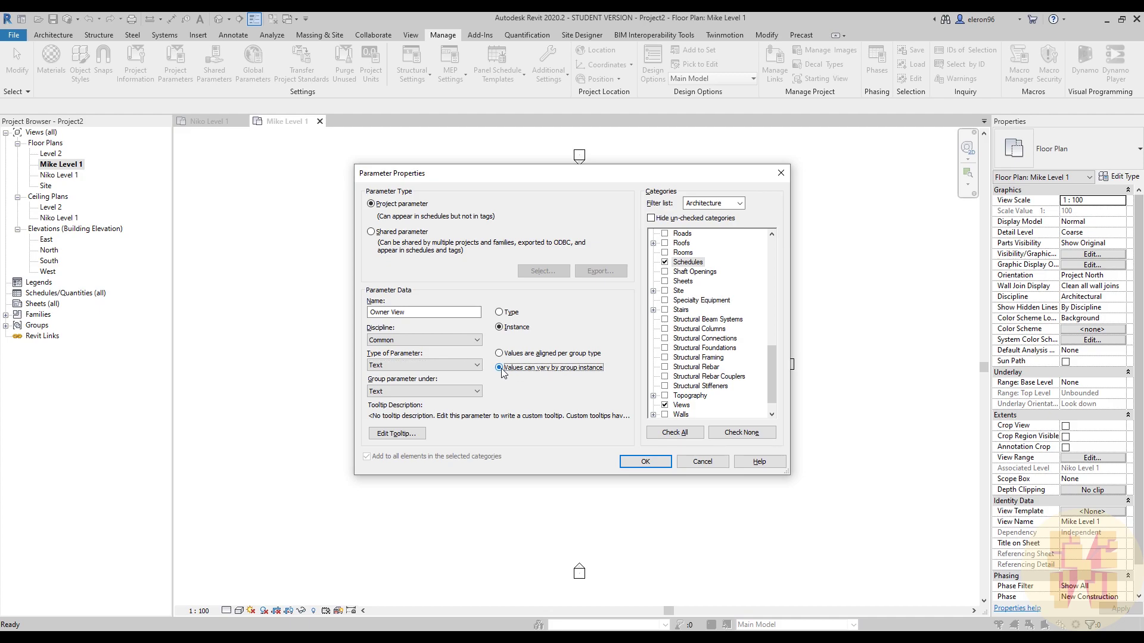
Group the Owner View parameter under Constraints and add it to the project.
left_click(407, 396)
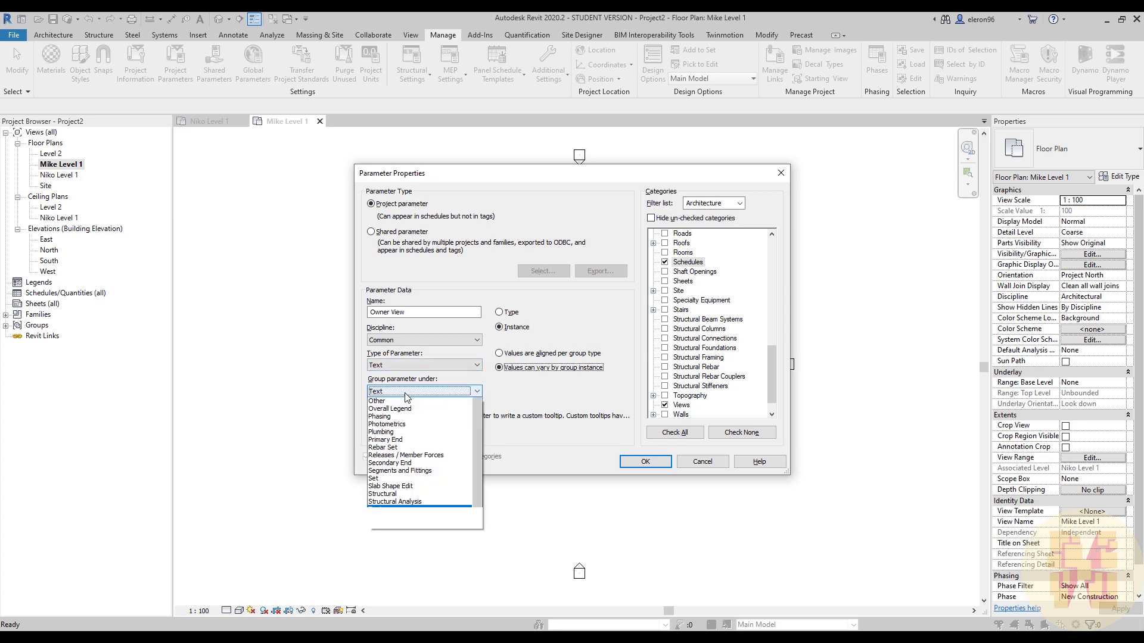
scroll(407, 406, "up", 5)
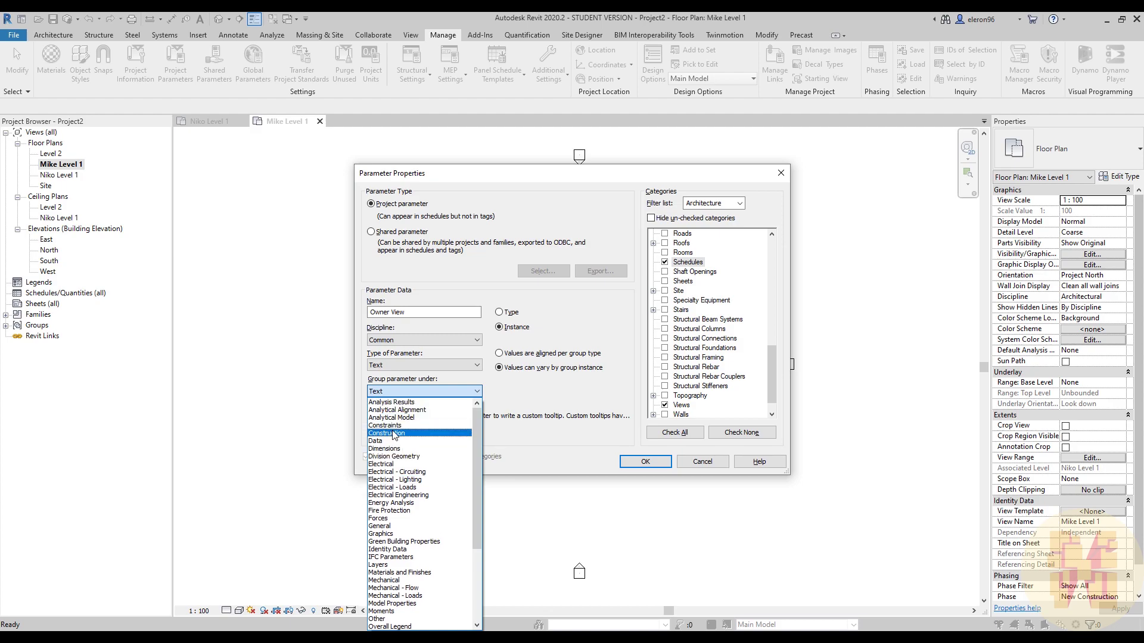
left_click(384, 427)
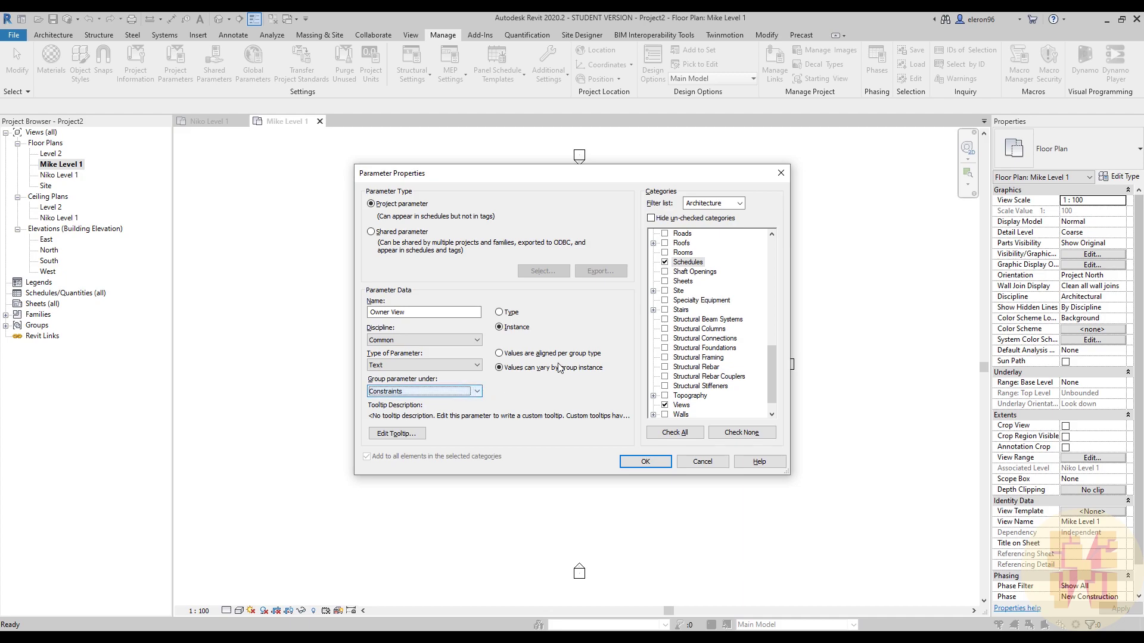
left_click(634, 463)
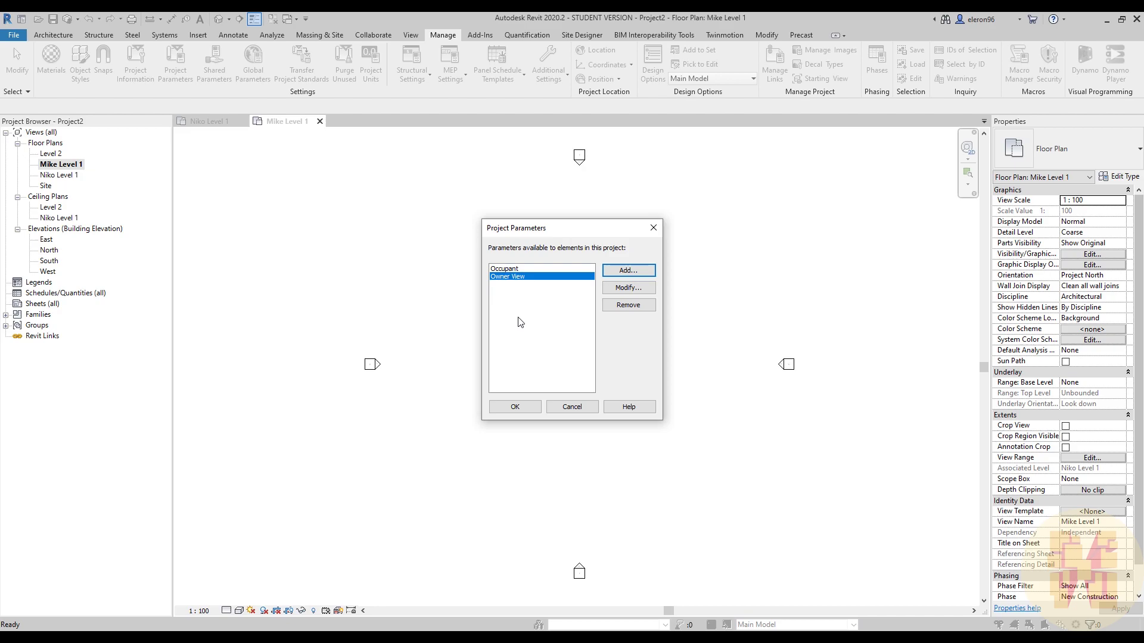
left_click(510, 408)
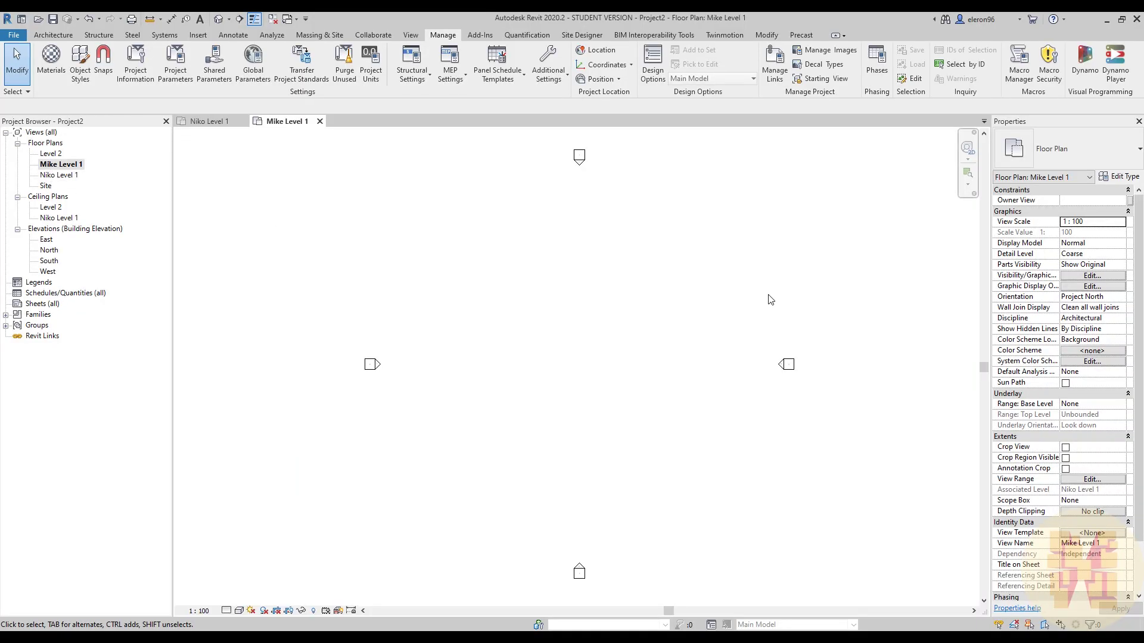
Set the Owner View of each owner's Level 1 floor plan to that owner's name, prefixed with an asterisk.
left_click(1101, 198)
left_click(63, 176)
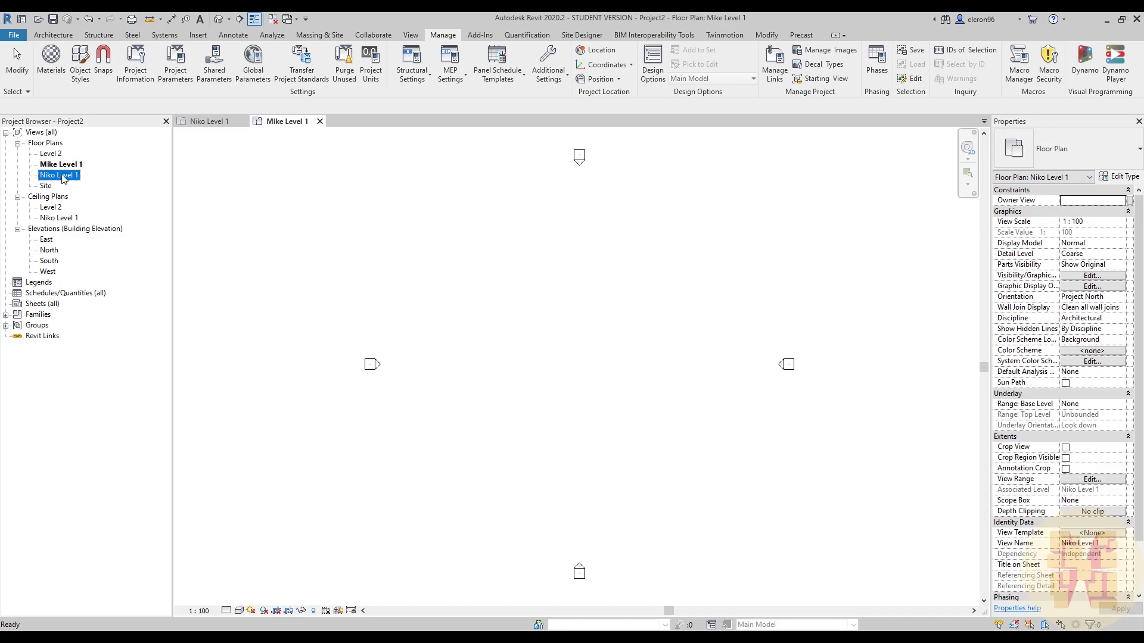
left_click(1072, 193)
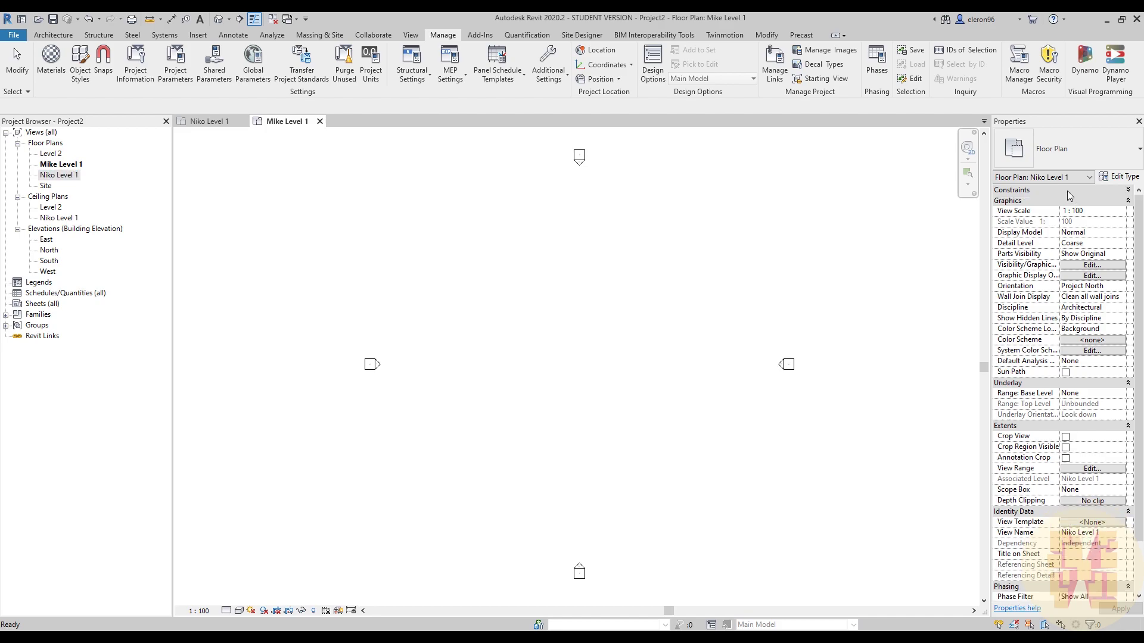
left_click(1068, 192)
left_click(1076, 202)
type("*Niko")
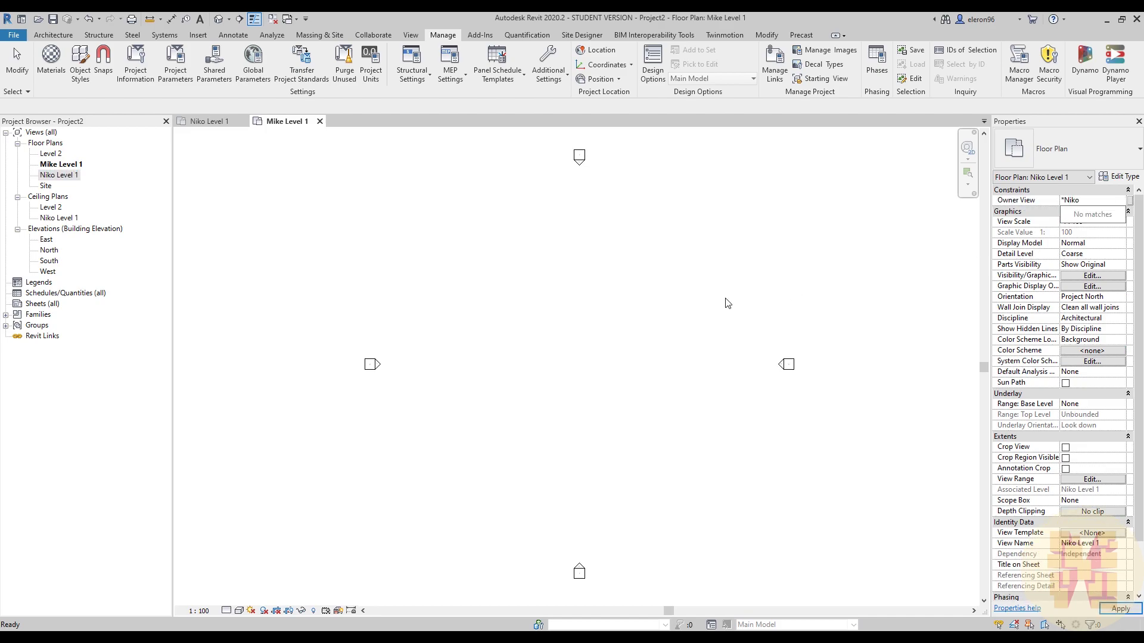
key("Return")
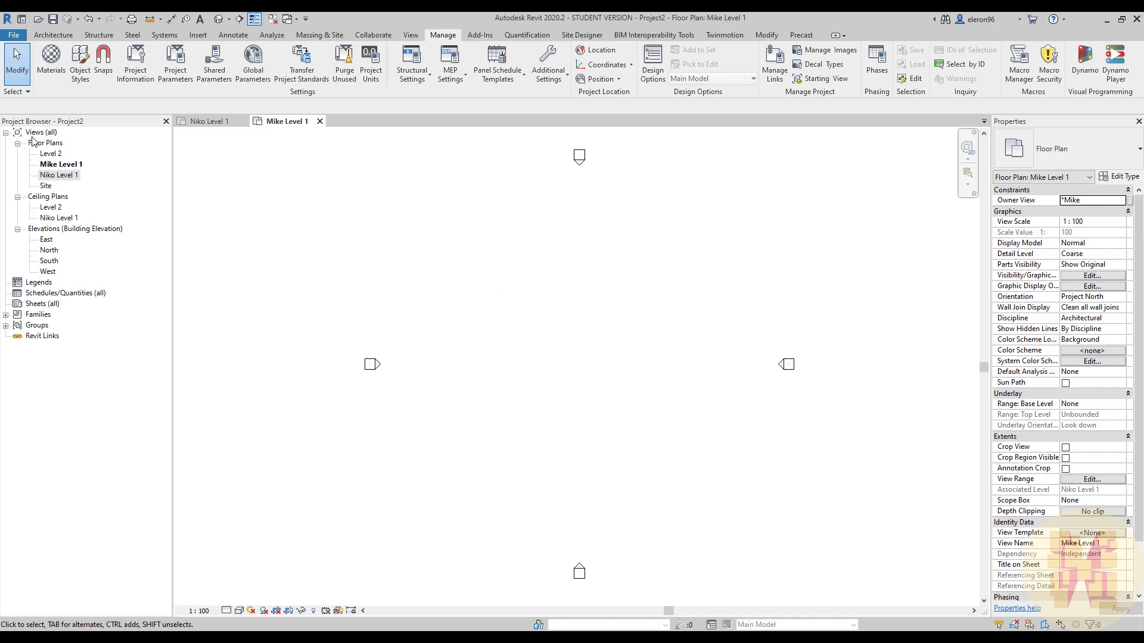
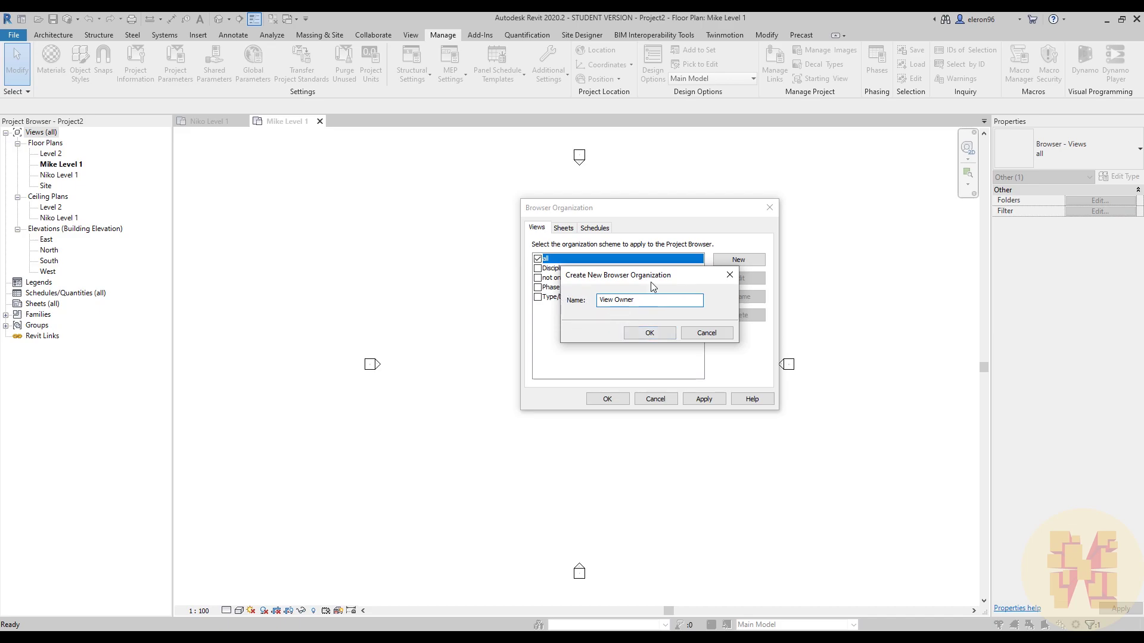
Create a new browser organization for views named View Owner.
left_click_drag(653, 287, 618, 324)
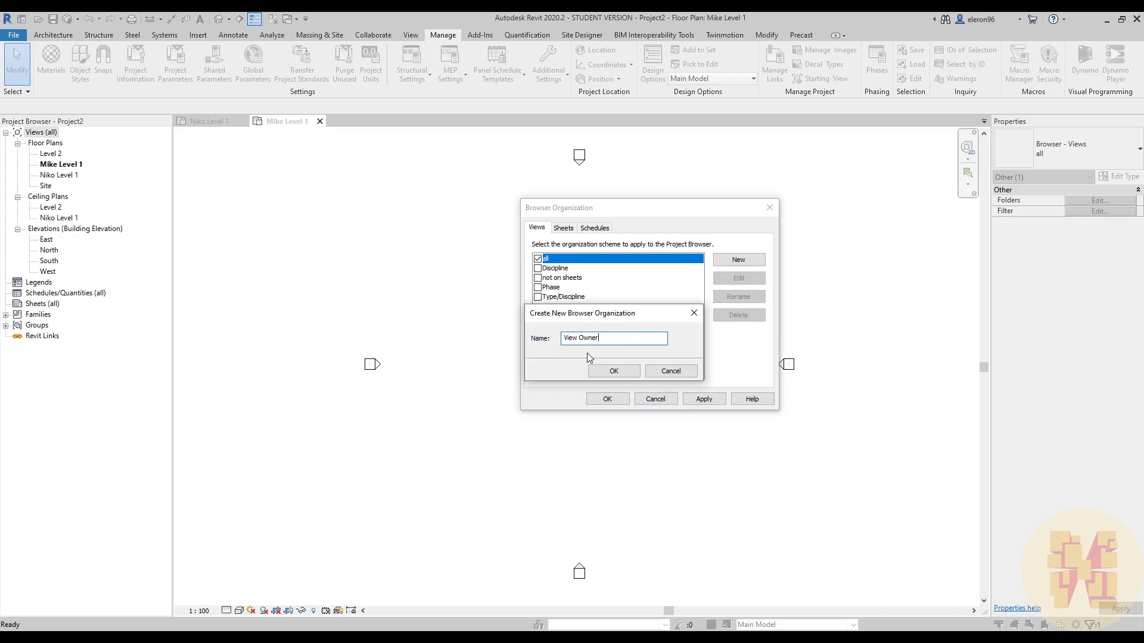
left_click(614, 371)
left_click_drag(599, 152, 456, 162)
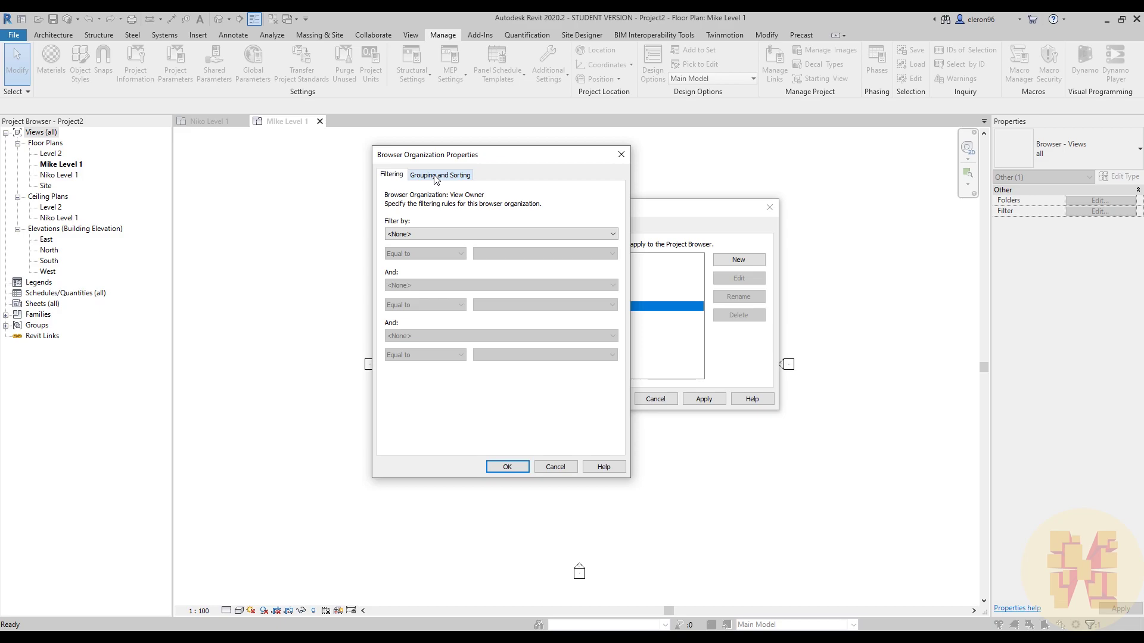
Group the View Owner organization by Owner View, then by Family, and apply it to the Project Browser views.
left_click(437, 176)
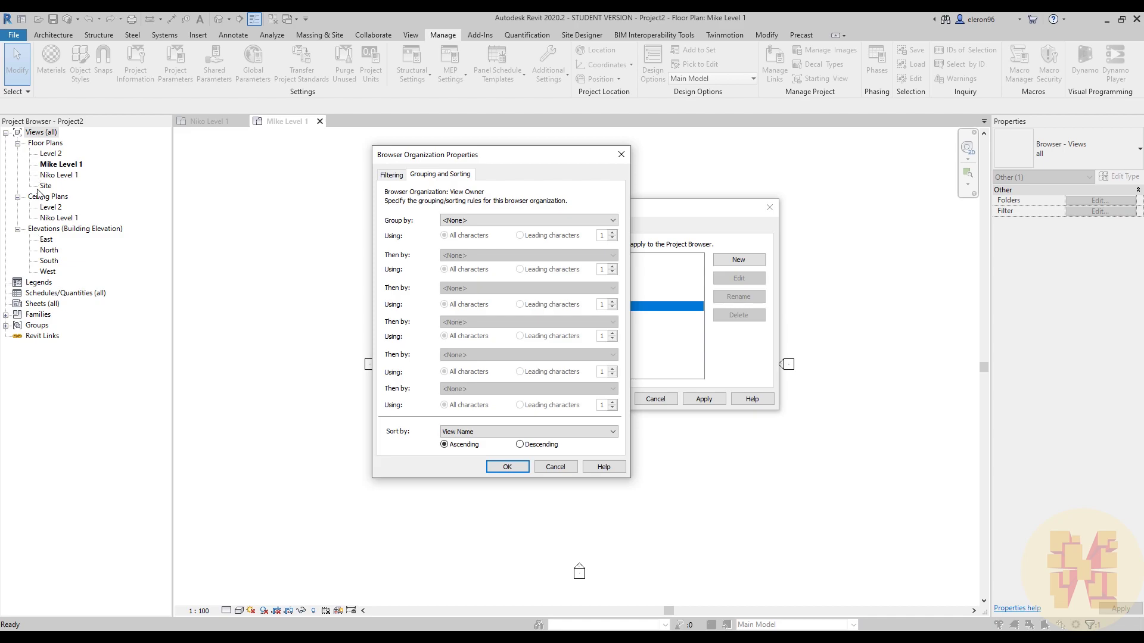
left_click(477, 221)
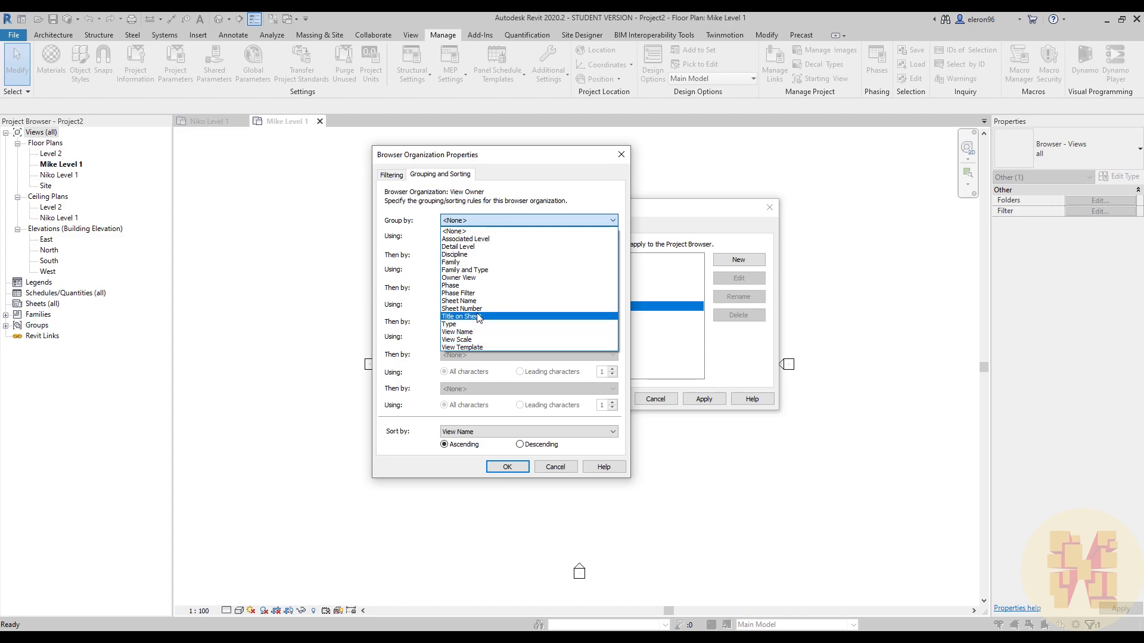
left_click(476, 278)
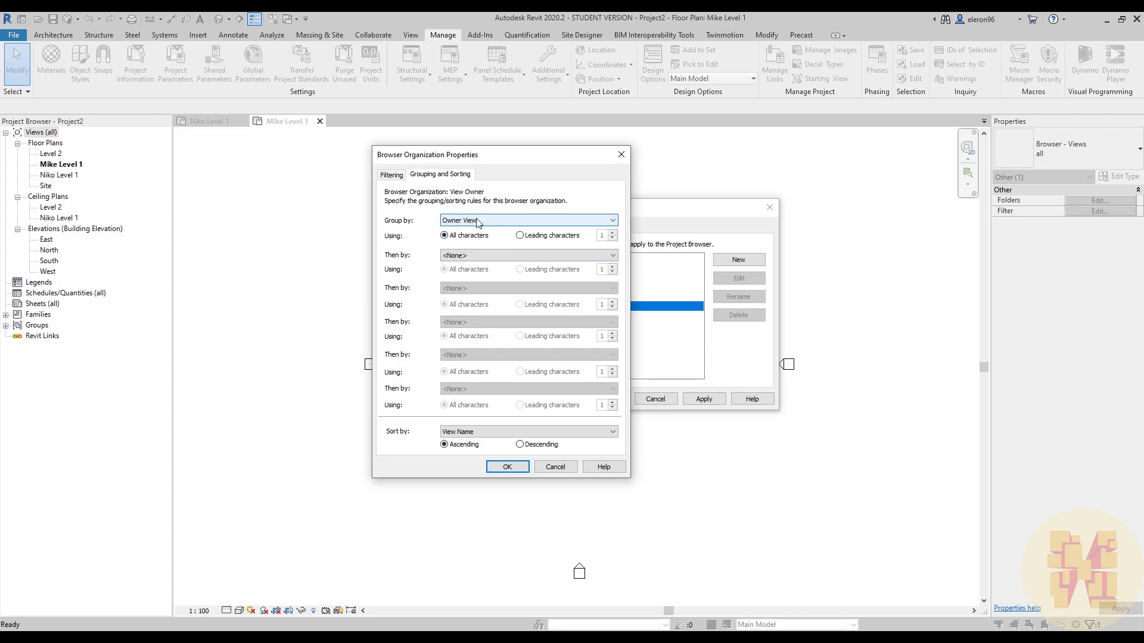
left_click(468, 256)
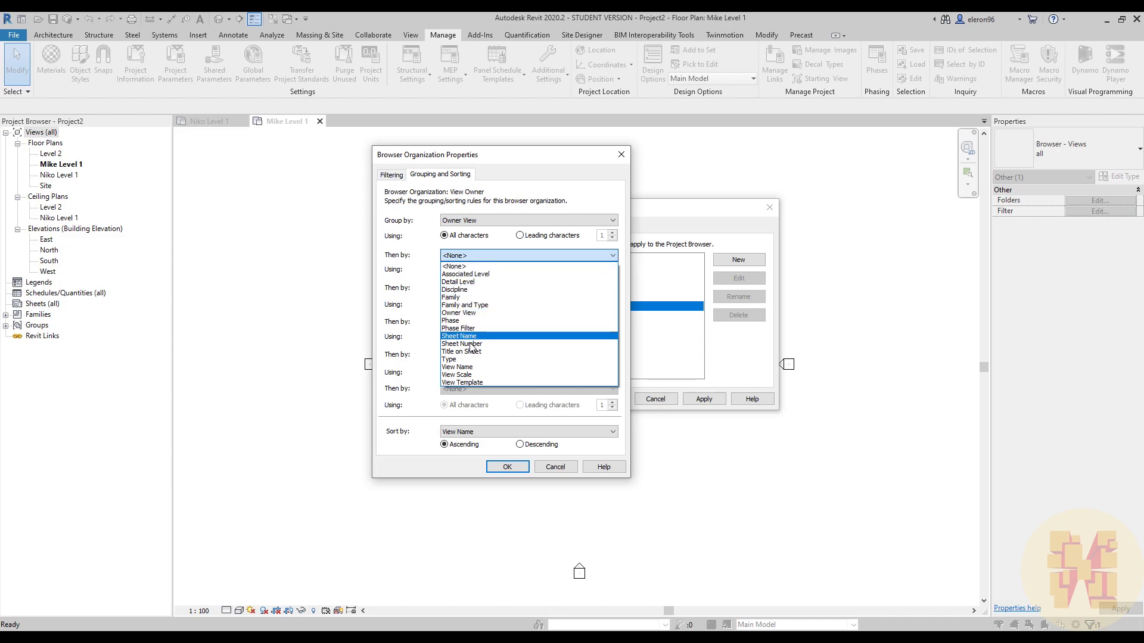
left_click(460, 298)
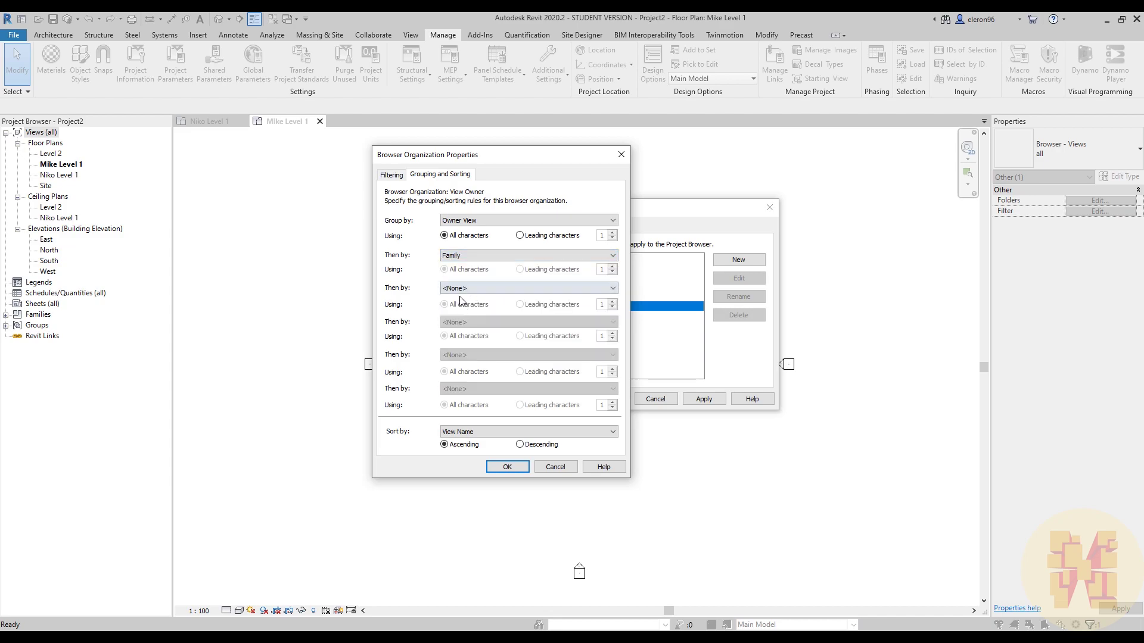
left_click(507, 467)
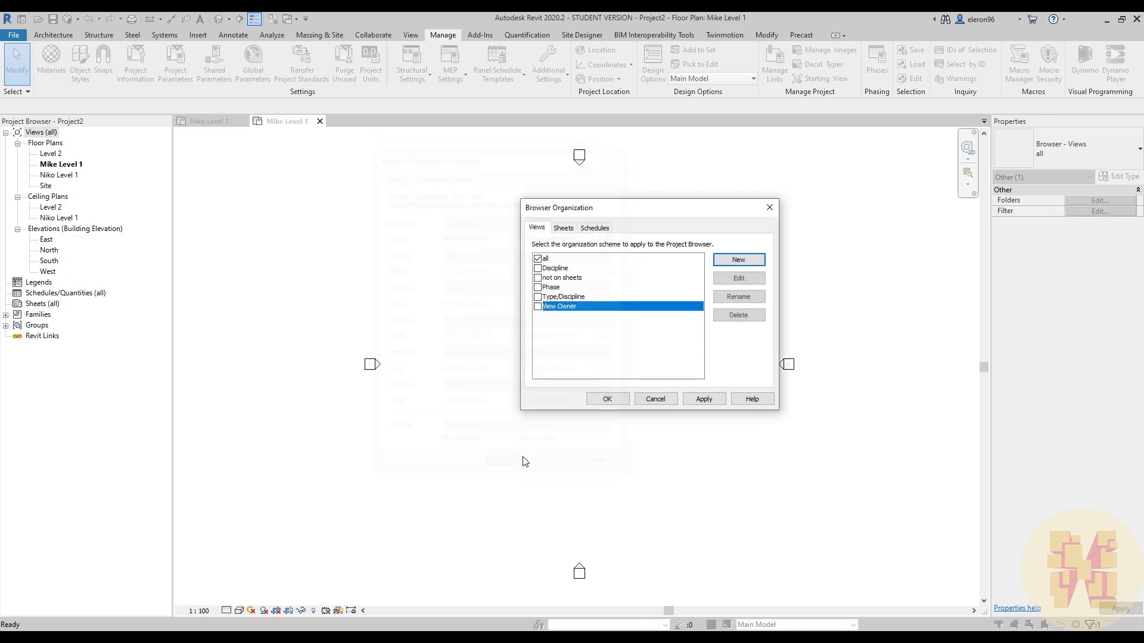
left_click(537, 306)
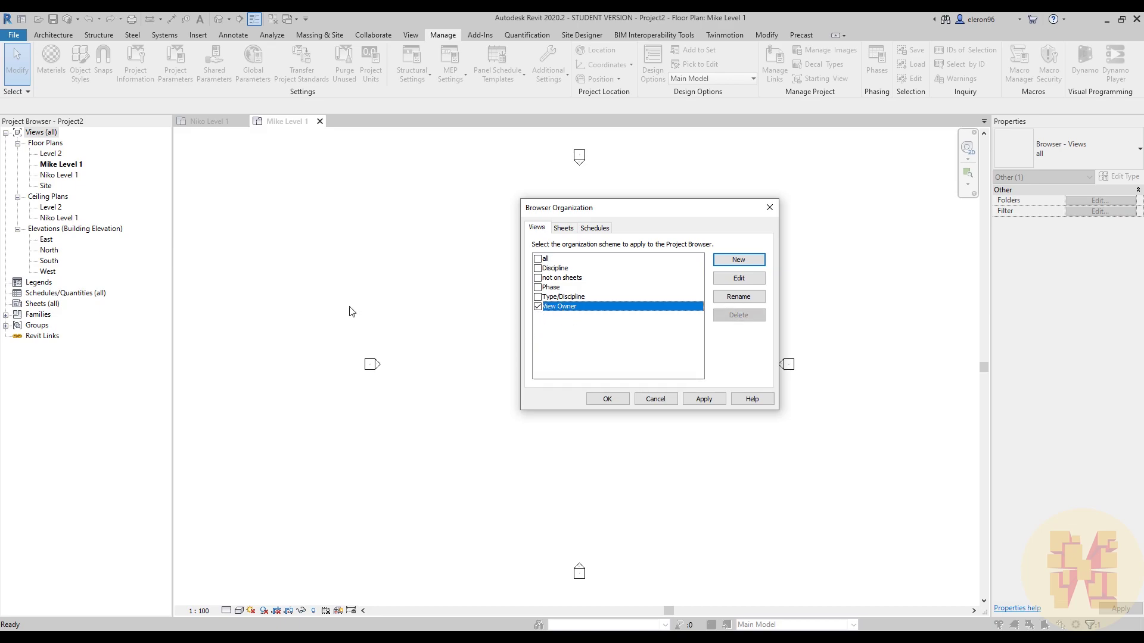
left_click(605, 400)
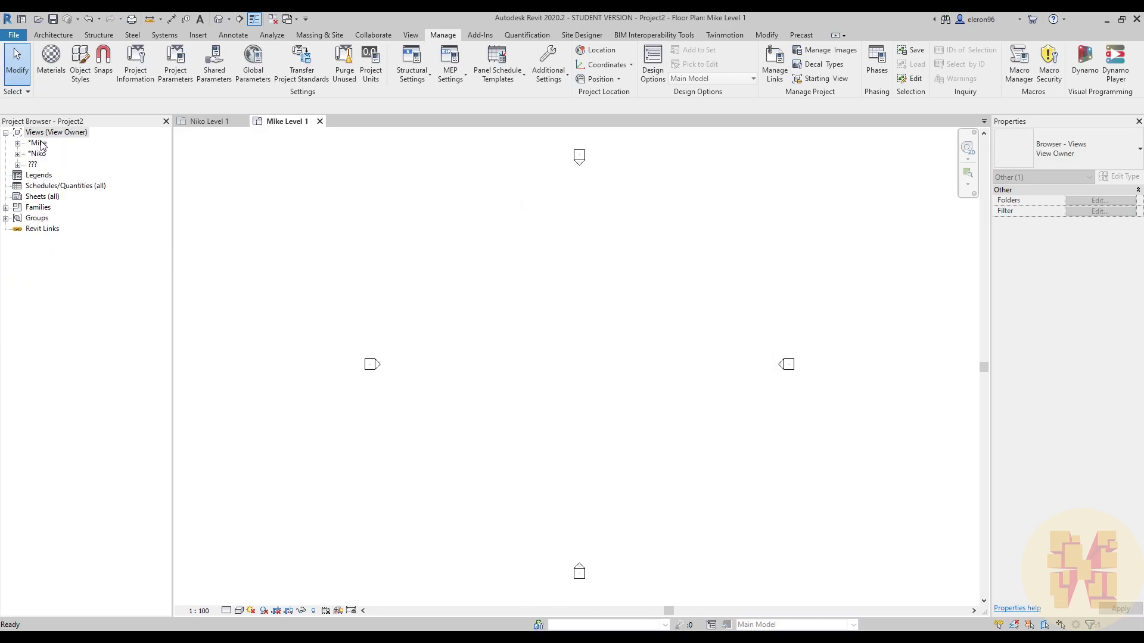
Set the Owner View of the Level 2 floor plan in the ??? group to the first listed owner.
left_click(18, 164)
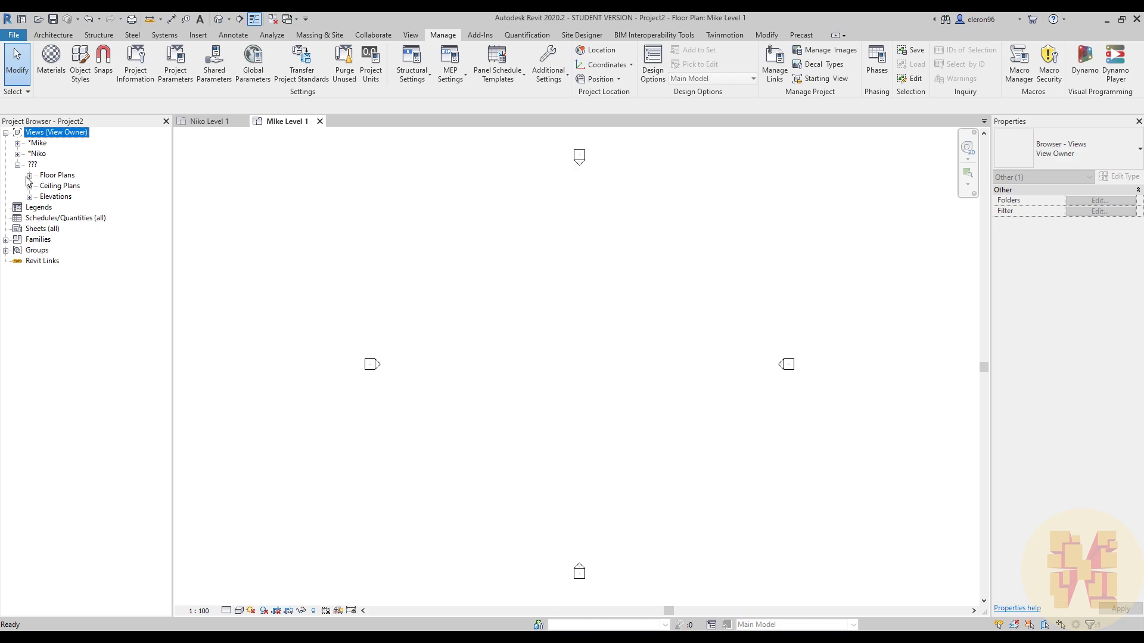
left_click(29, 176)
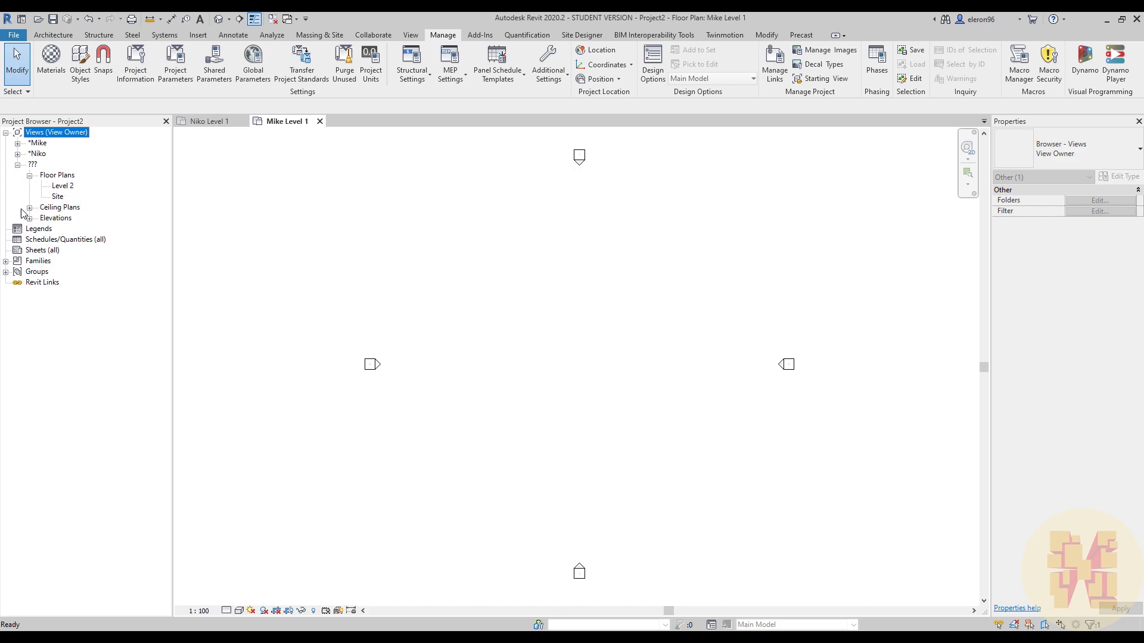
left_click(60, 186)
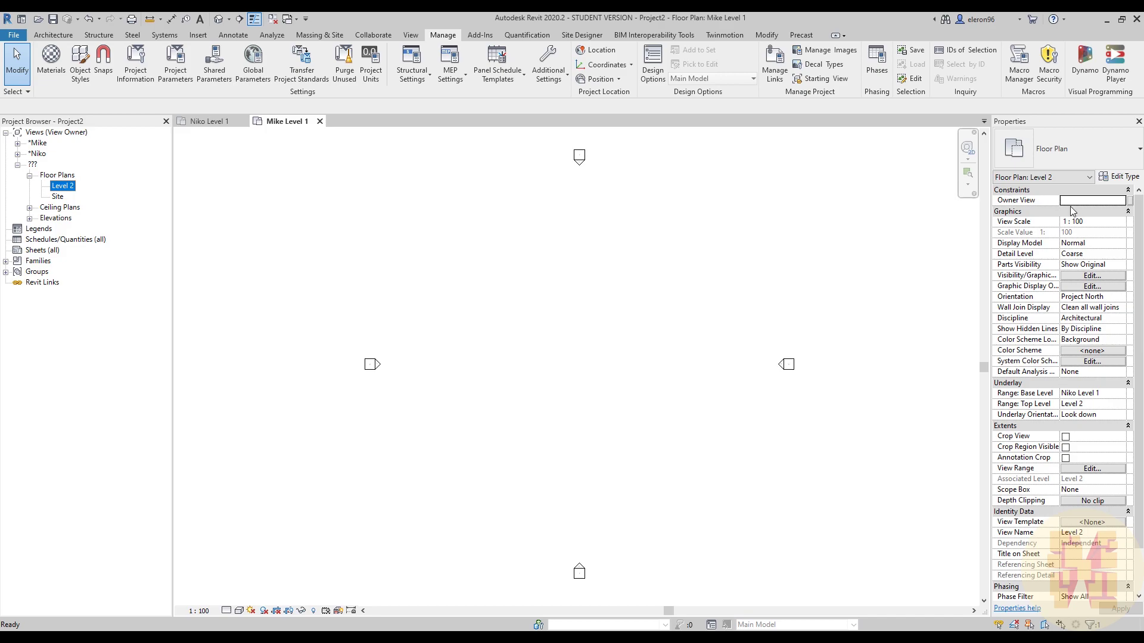
left_click(1090, 201)
left_click(1121, 201)
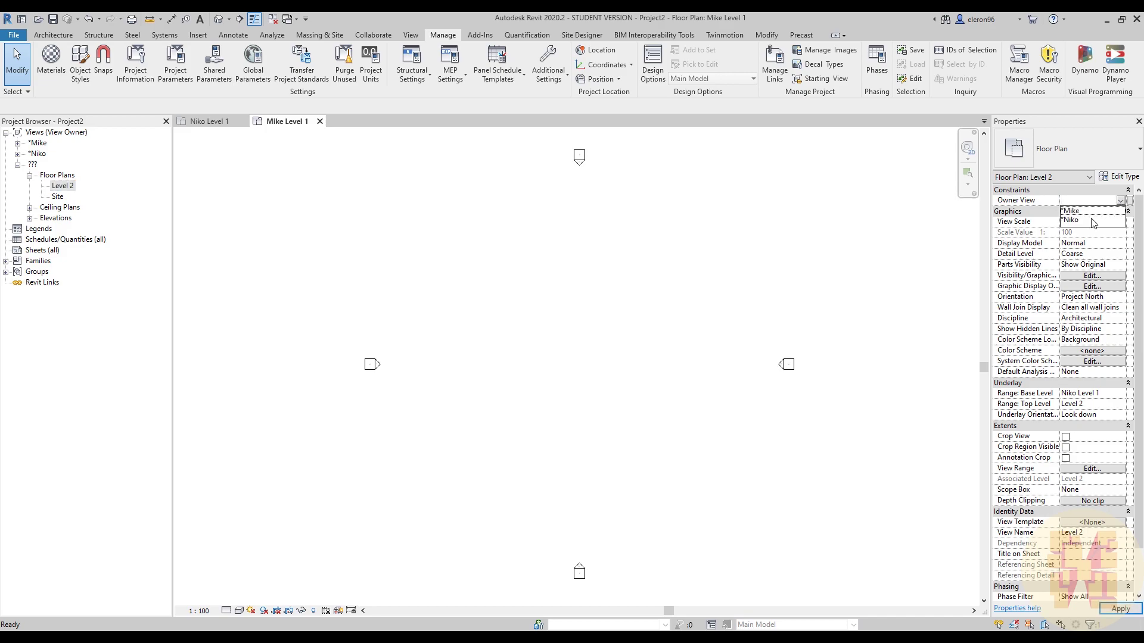
left_click(1081, 212)
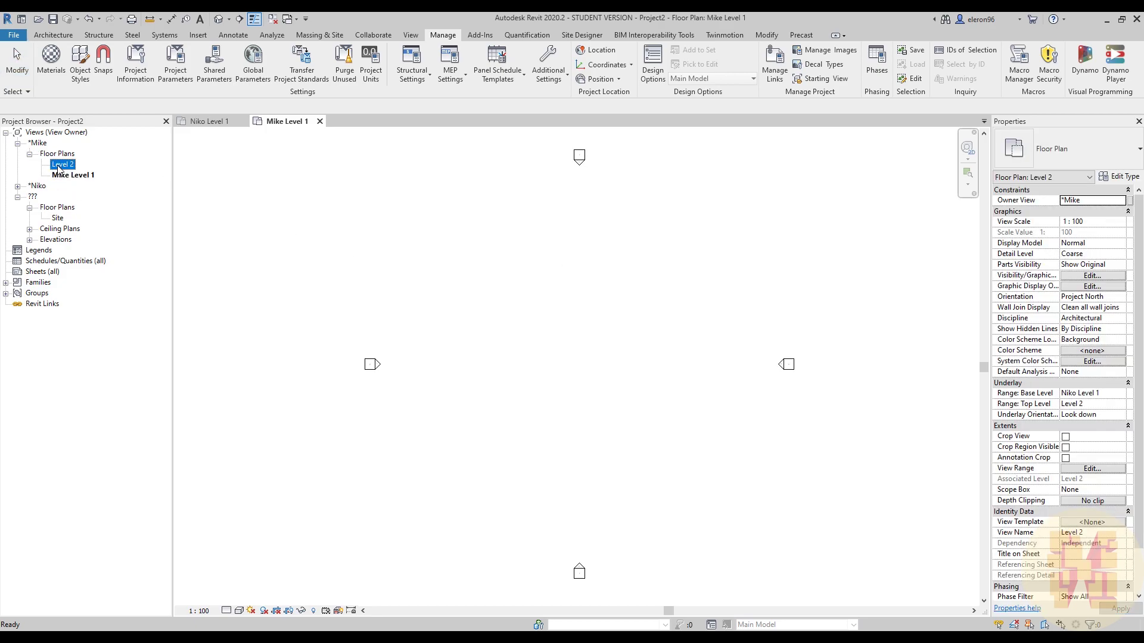
Set the Owner View of the Site floor plan in the ??? group to the second listed owner.
left_click(57, 219)
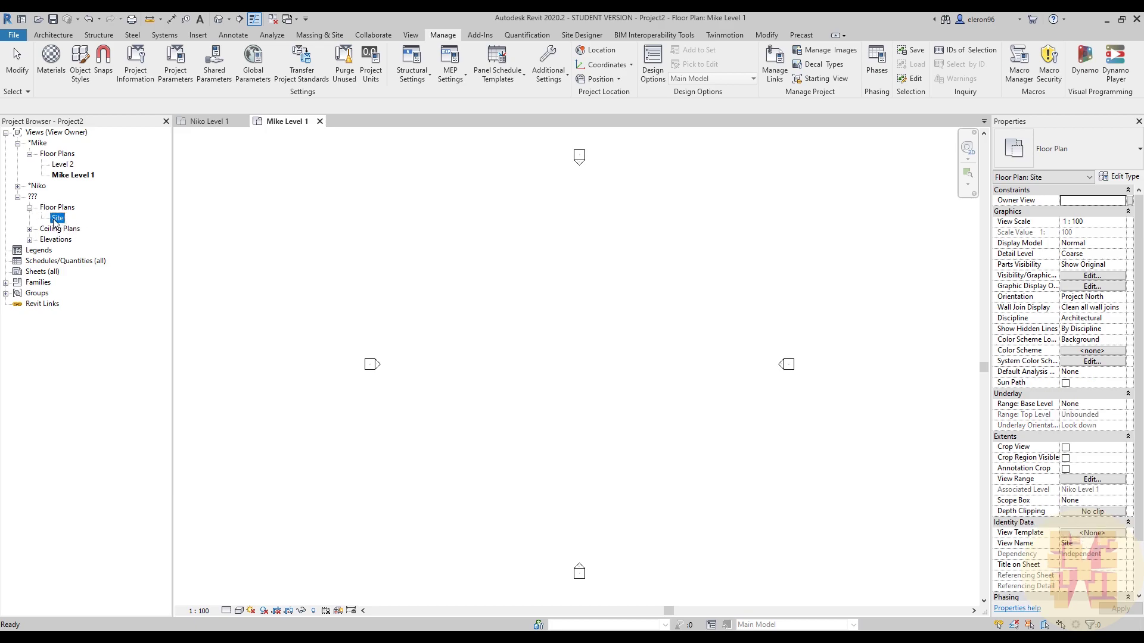
left_click(1119, 200)
left_click(1120, 200)
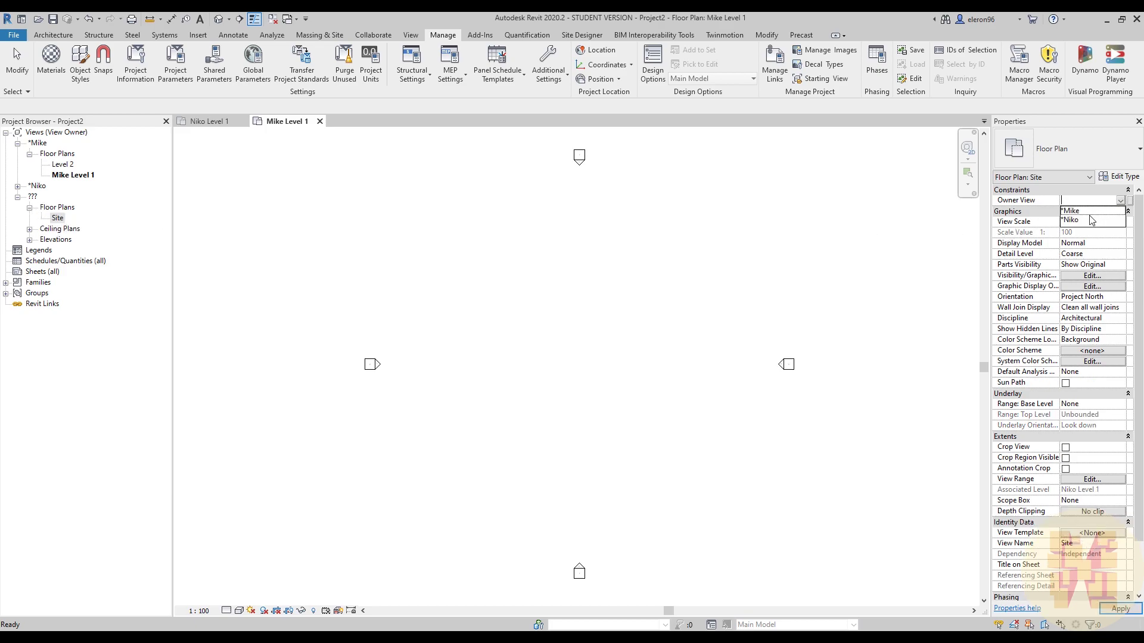
left_click(1077, 220)
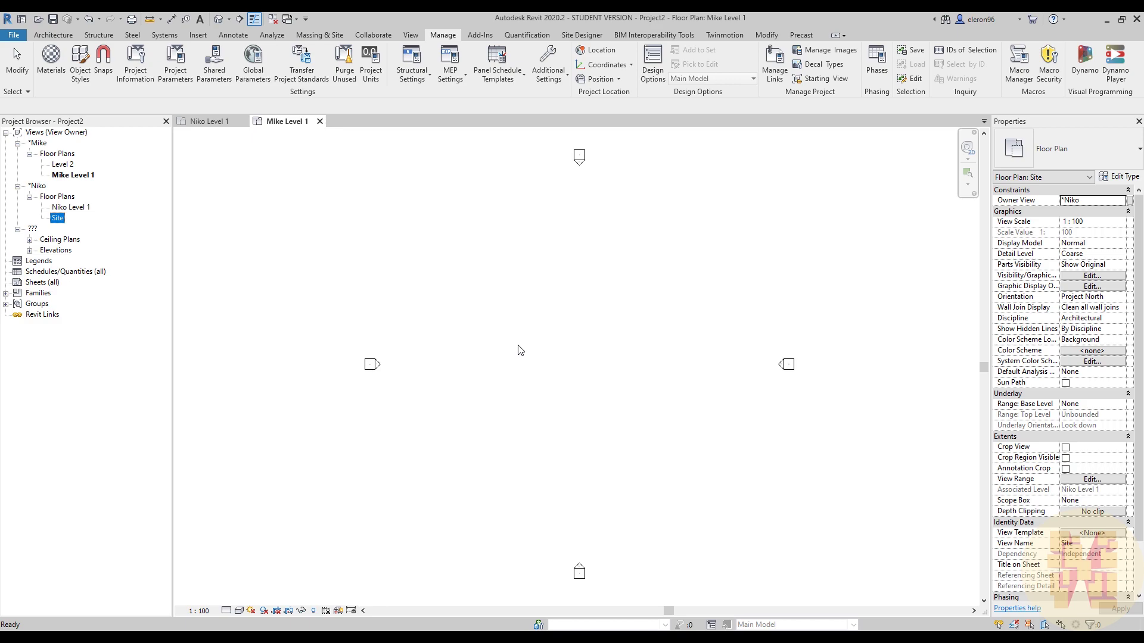
Expand the ceiling plans in the ??? group to examine which of them still lack an owner.
left_click(1019, 601)
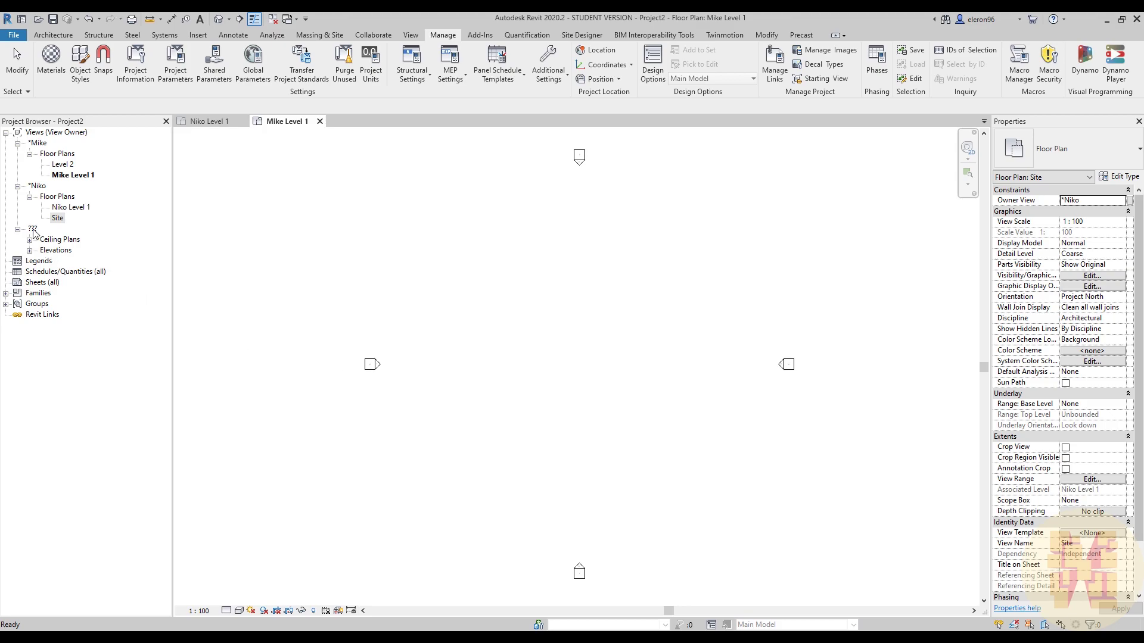
left_click(34, 249)
left_click(29, 239)
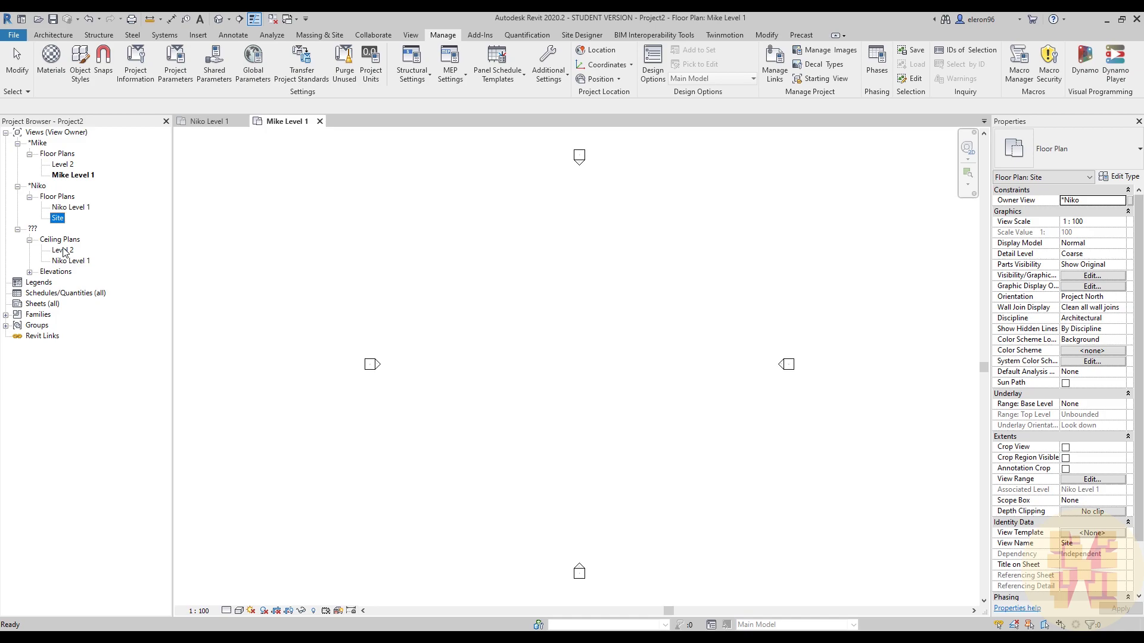
key("Escape")
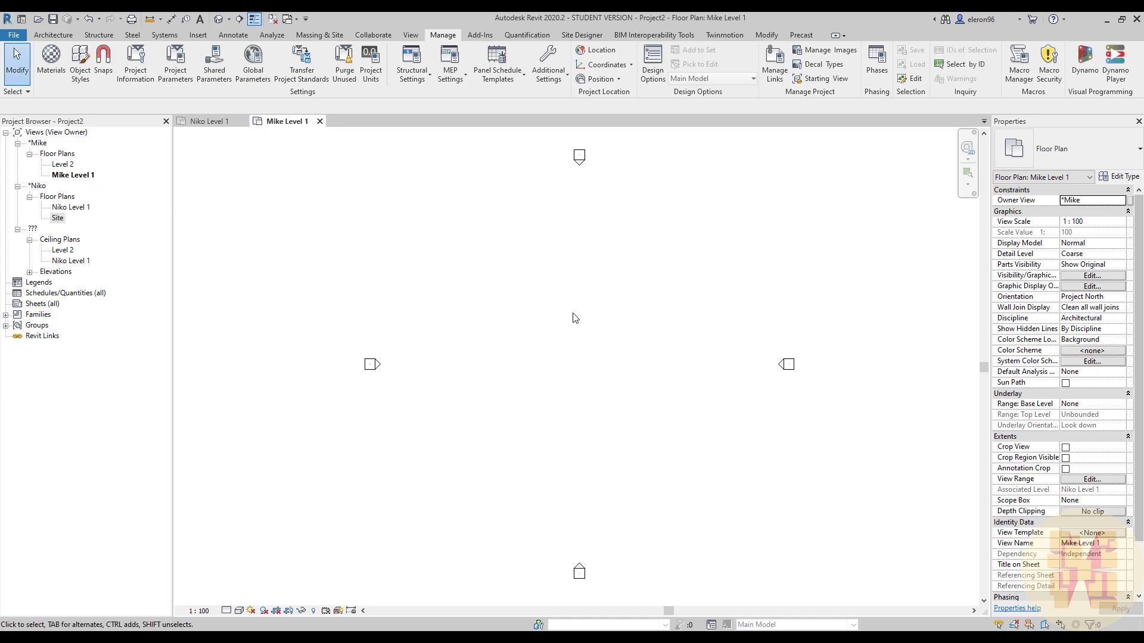
Draw a vertical section line through the centre of the first owner's Level 1 floor plan, from bottom to top.
left_click(410, 34)
left_click(398, 60)
left_click(581, 439)
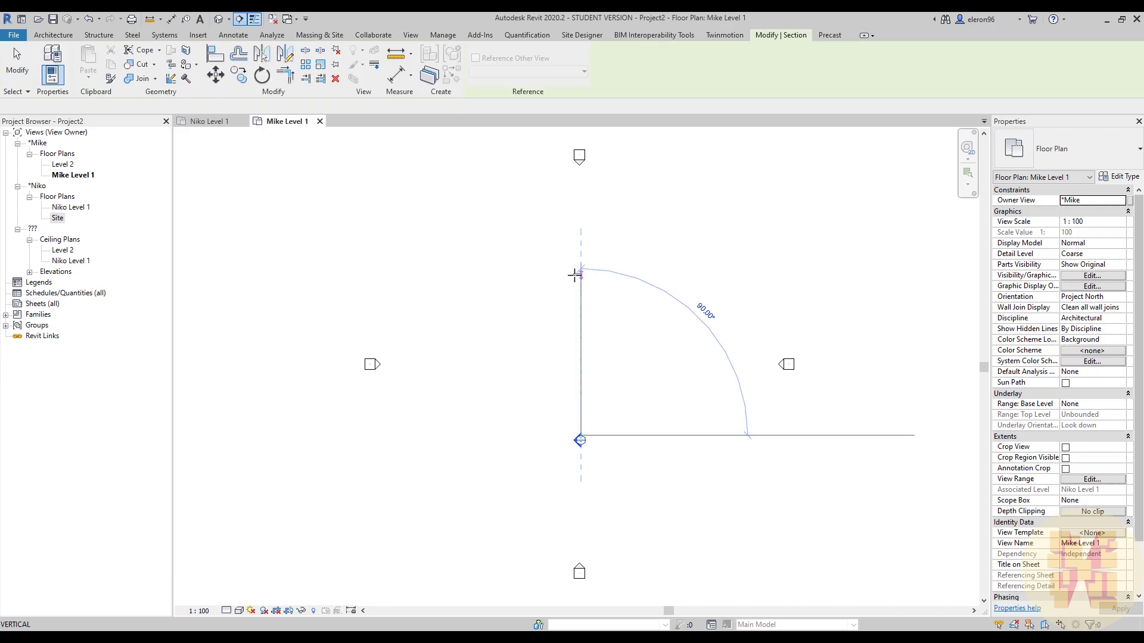
left_click(581, 275)
key("Escape")
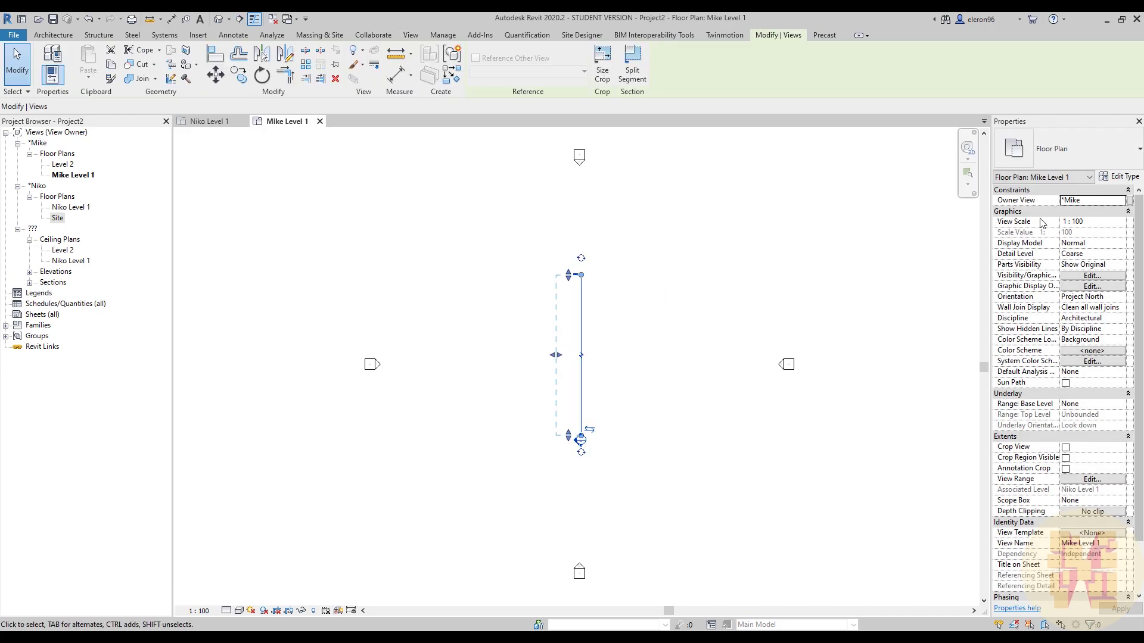
Set the Owner View of the new section to the first owner's name, prefixed with an asterisk.
left_click(581, 357)
left_click(1098, 201)
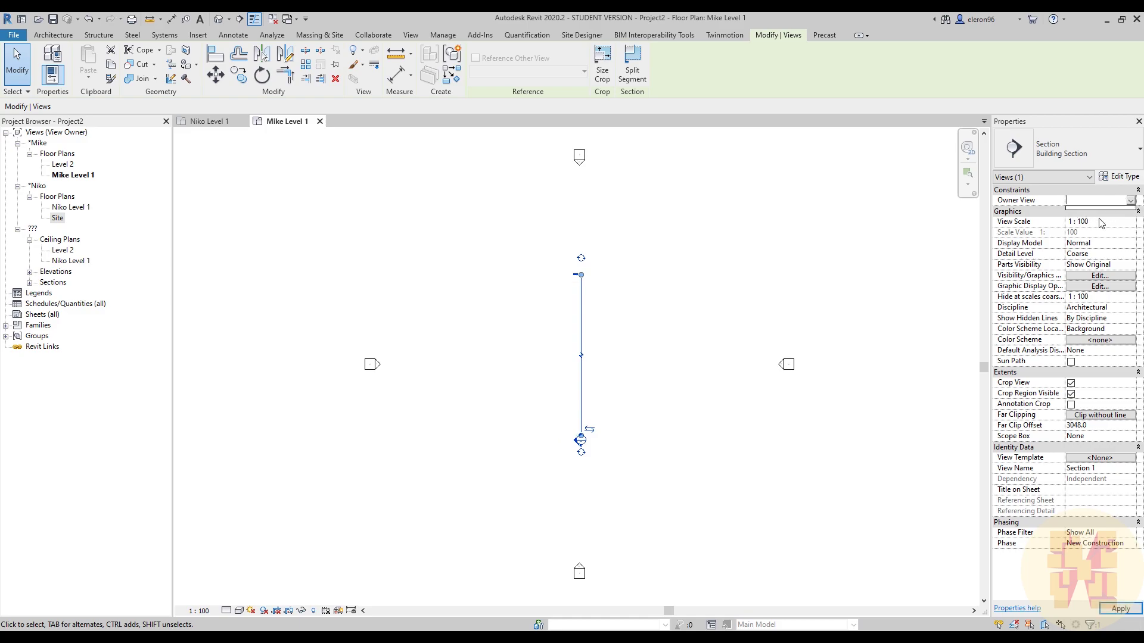
left_click(1119, 199)
type("*")
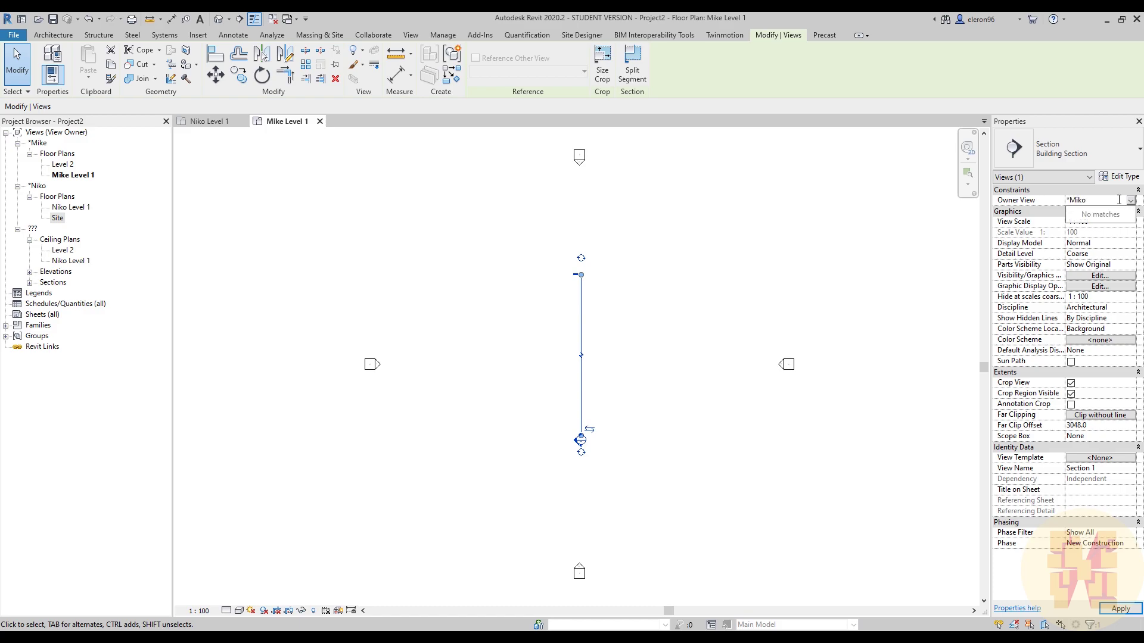
type("Mike")
left_click(597, 333)
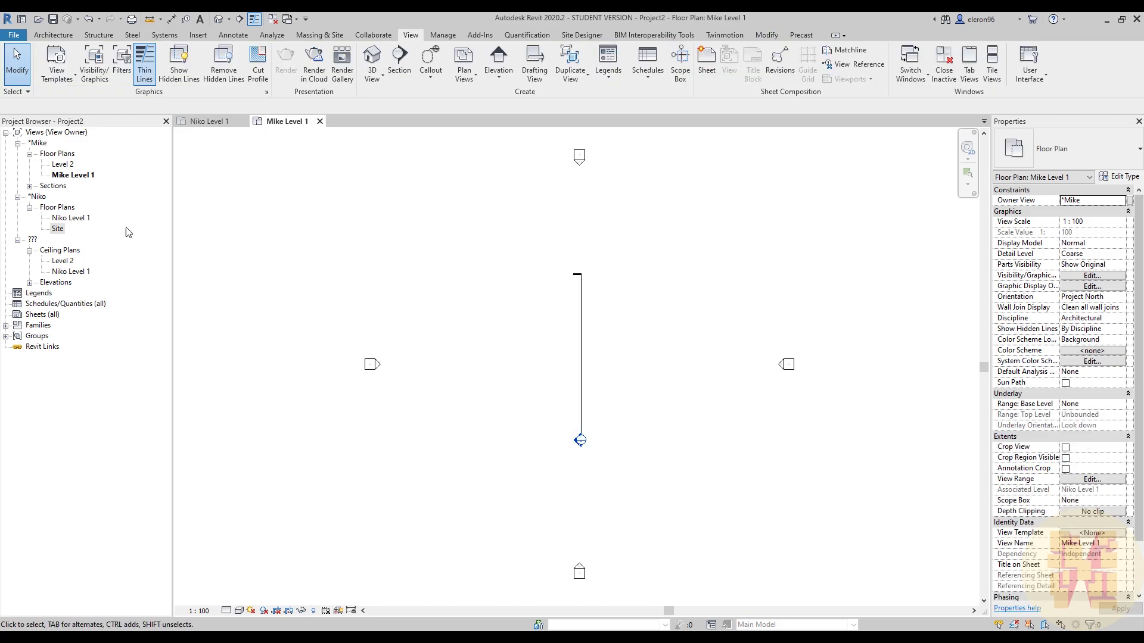
Open the first owner's Level 2 and Level 1 floor plans and check the section's Owner View.
double_click(62, 164)
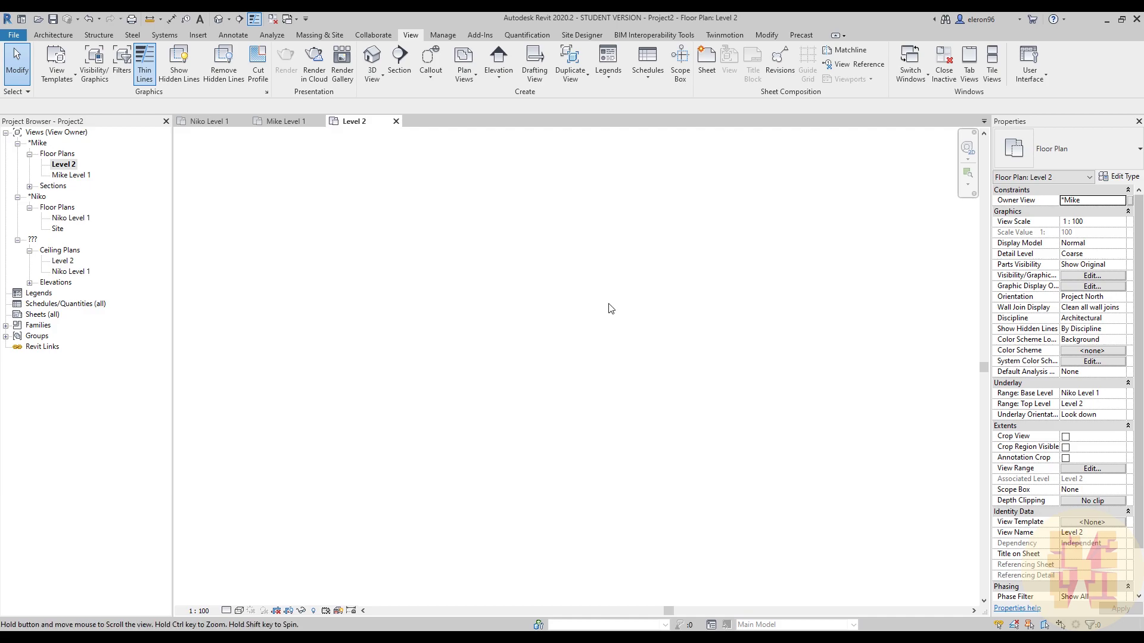
left_click(69, 177)
double_click(70, 177)
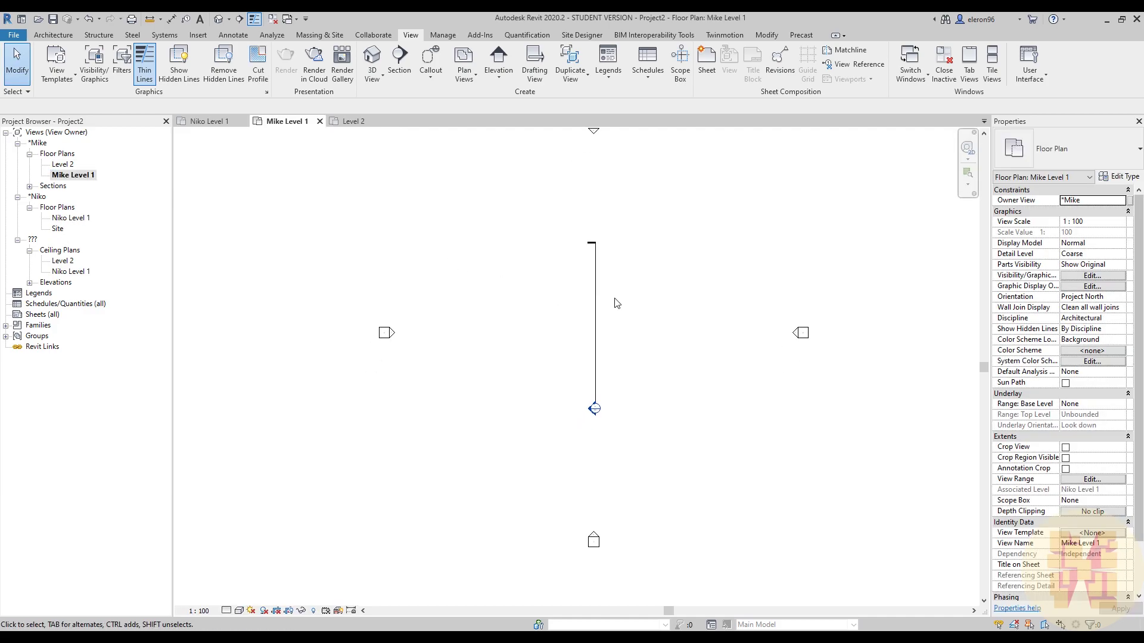
scroll(581, 370, "up", 3)
left_click(581, 370)
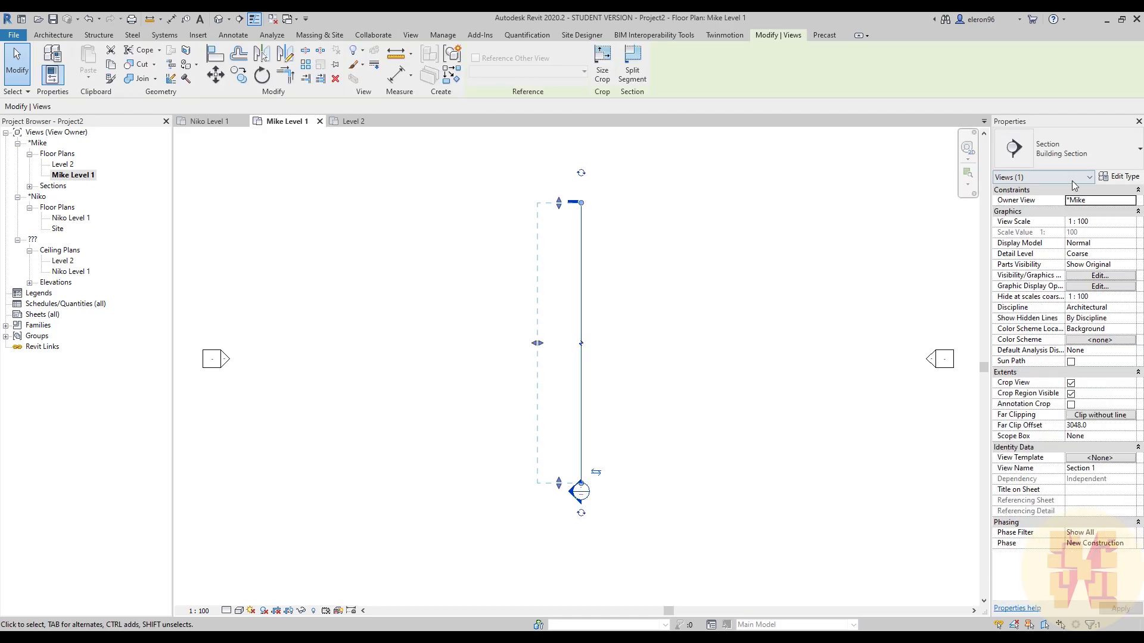
left_click(904, 253)
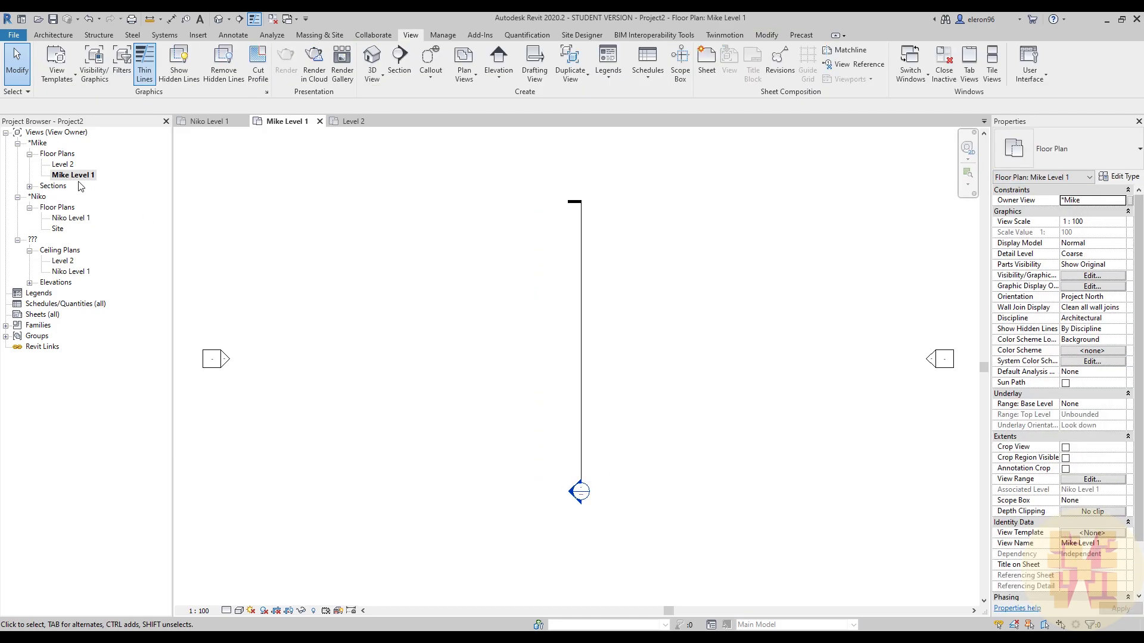
Duplicate the first owner's Level 1 floor plan without detailing.
left_click(77, 177)
right_click(75, 177)
mouse_move(153, 273)
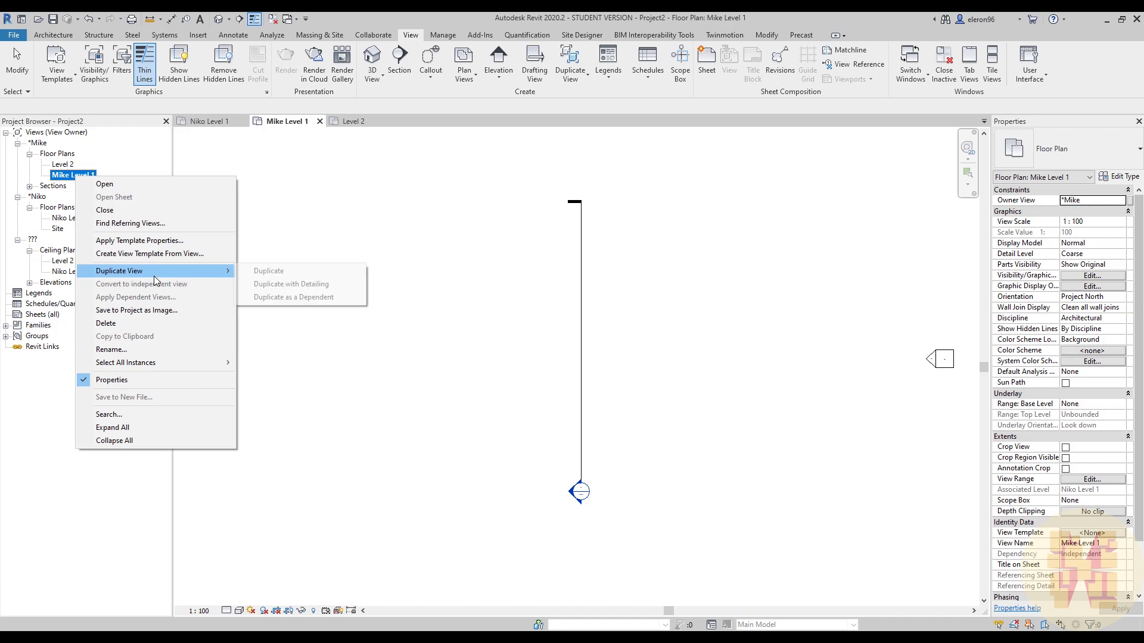
left_click(279, 274)
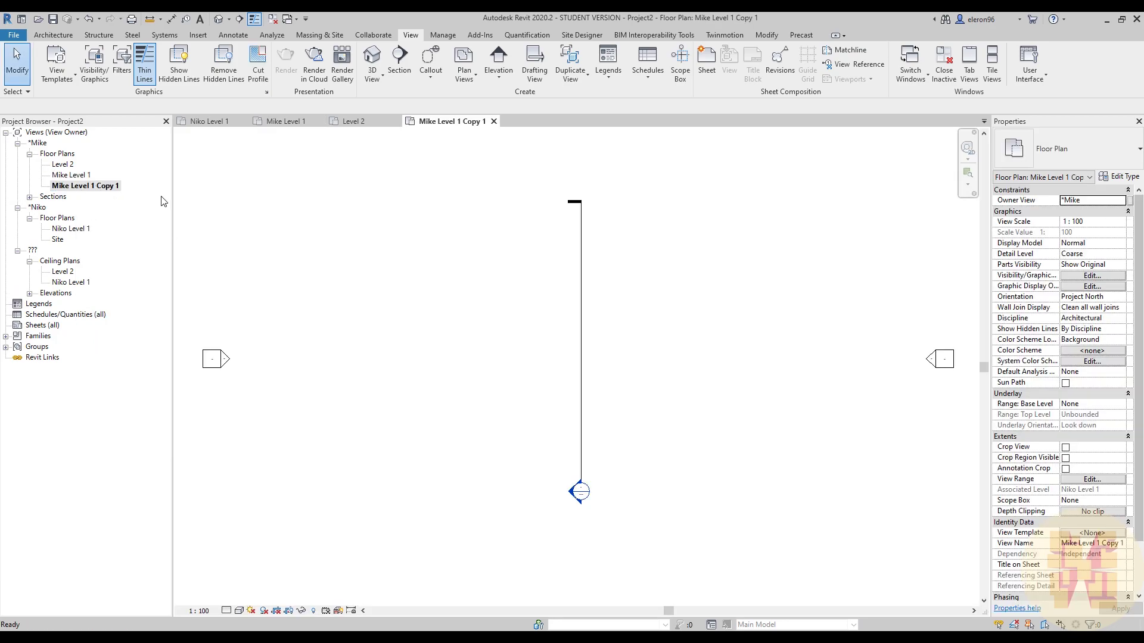
Set the Owner View of the duplicated Level 1 floor plan to the second listed owner.
left_click(1121, 200)
left_click(1080, 212)
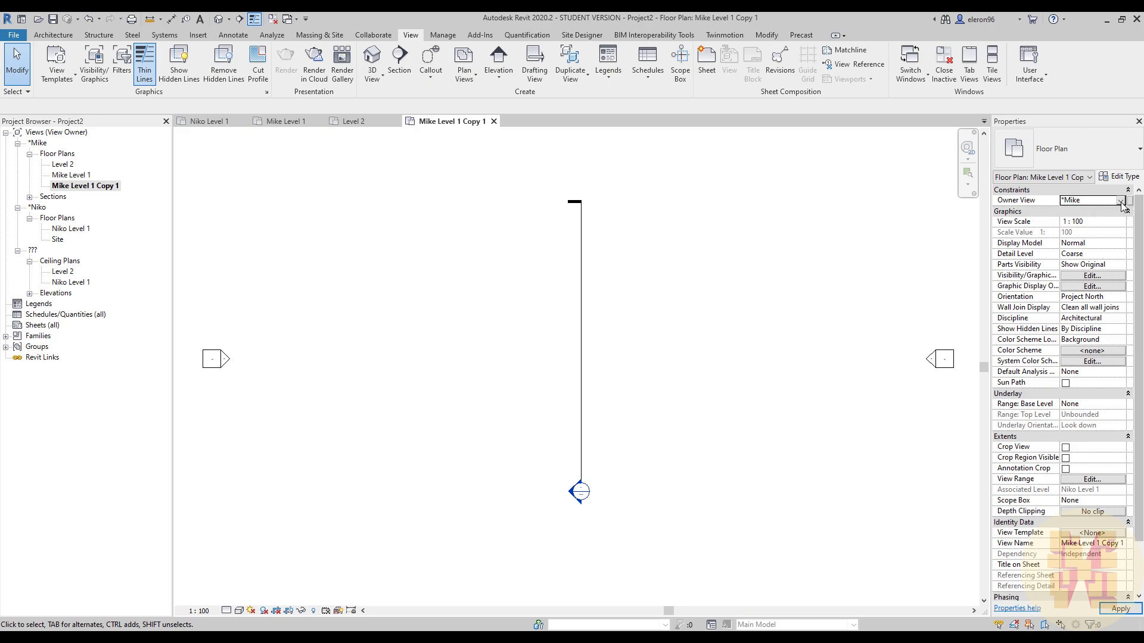
left_click(1121, 202)
left_click(1078, 220)
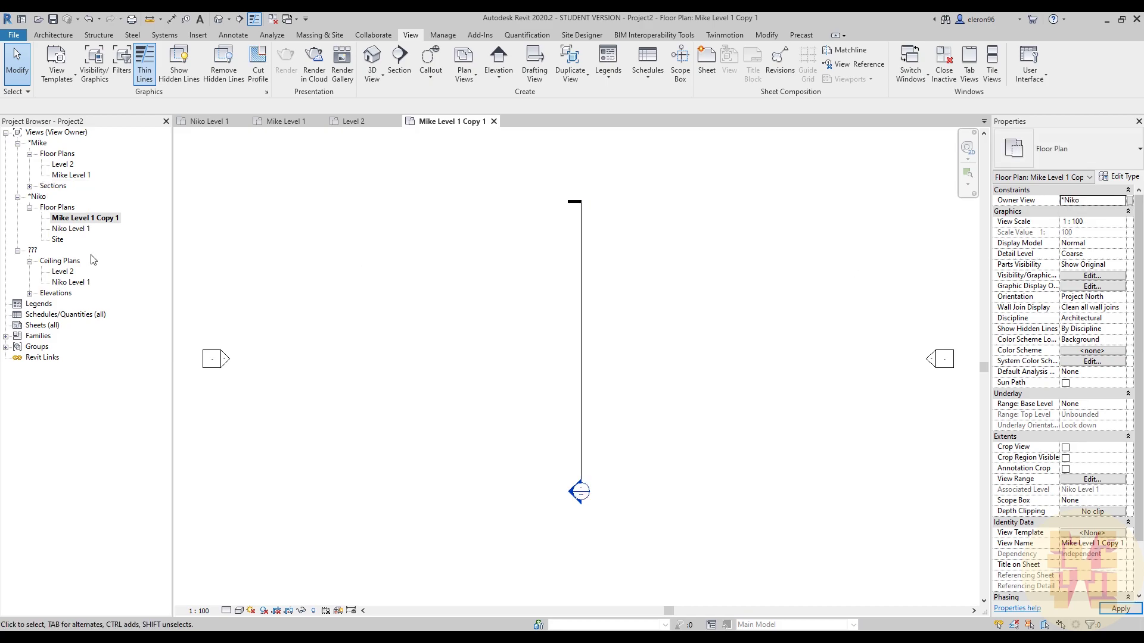
Try to rename the duplicated plan as the second owner's name plus Level 1, without the Copy 1 suffix.
right_click(72, 222)
left_click(122, 391)
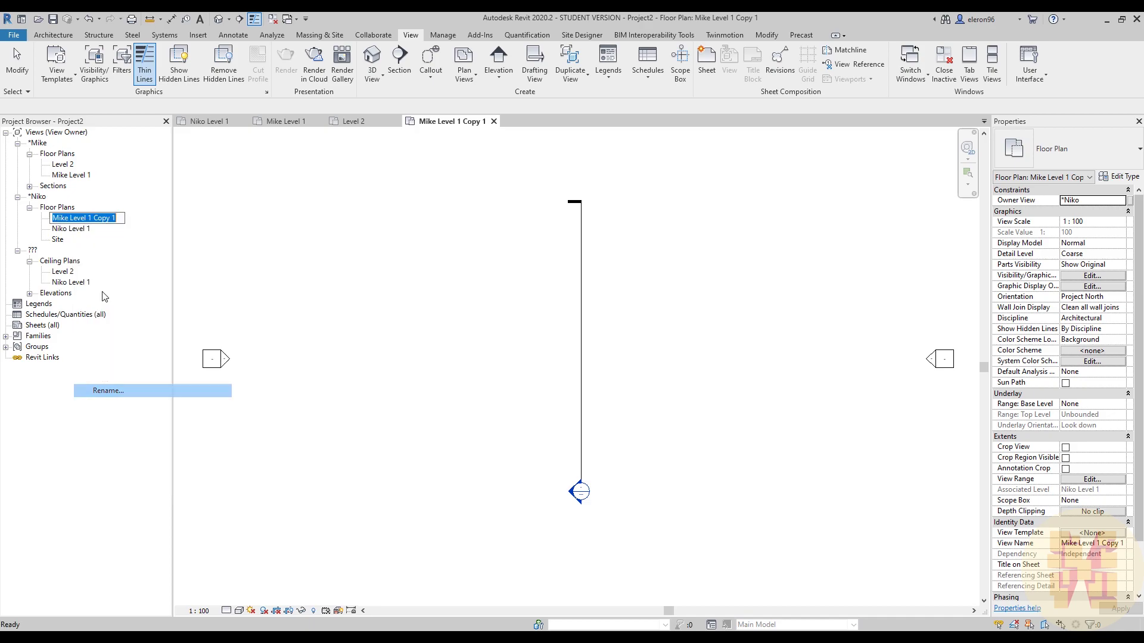
double_click(60, 218)
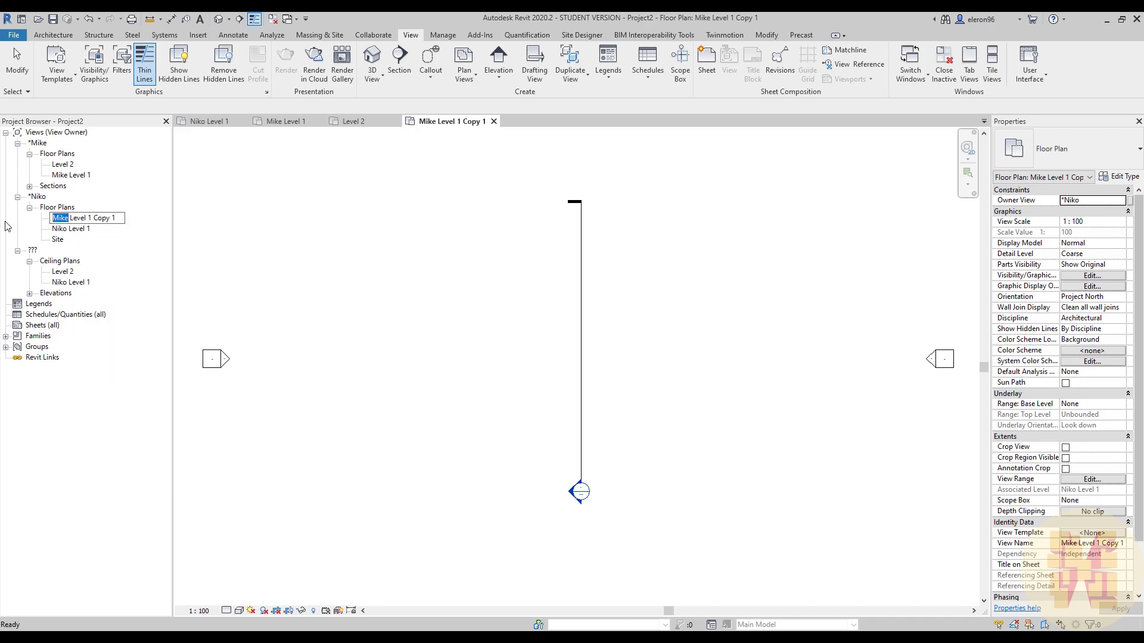
key("Delete")
key("Delete")
type("Niko")
left_click(93, 218)
key("Delete")
key("Delete")
key("Delete")
key("Delete")
key("Delete")
key("Delete")
key("Delete")
key("Return")
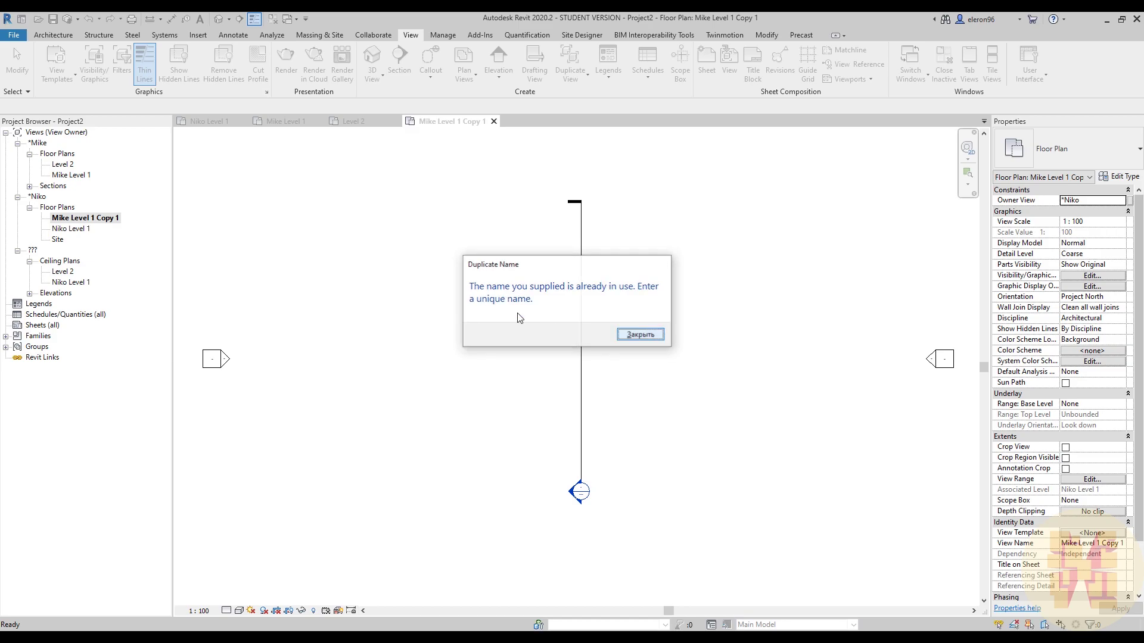
left_click(640, 335)
Rename the duplicated plan by replacing the first owner's name with the second owner's, keeping Level 1 Copy 1.
left_click(74, 218)
right_click(71, 218)
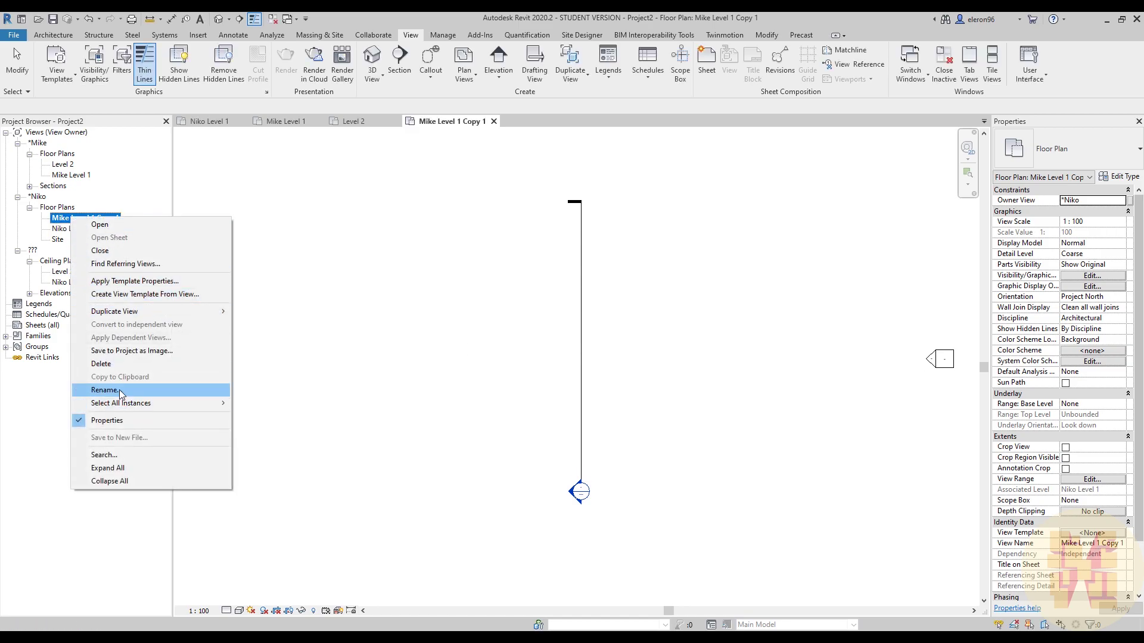
left_click(107, 390)
left_click(69, 217)
double_click(69, 218)
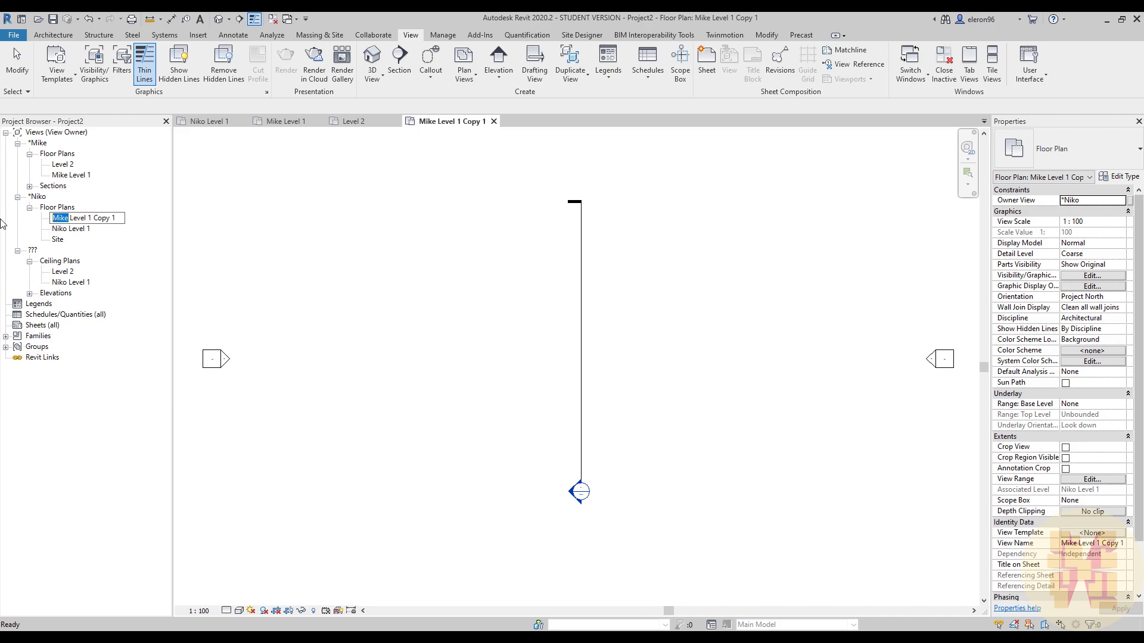
type("Niko")
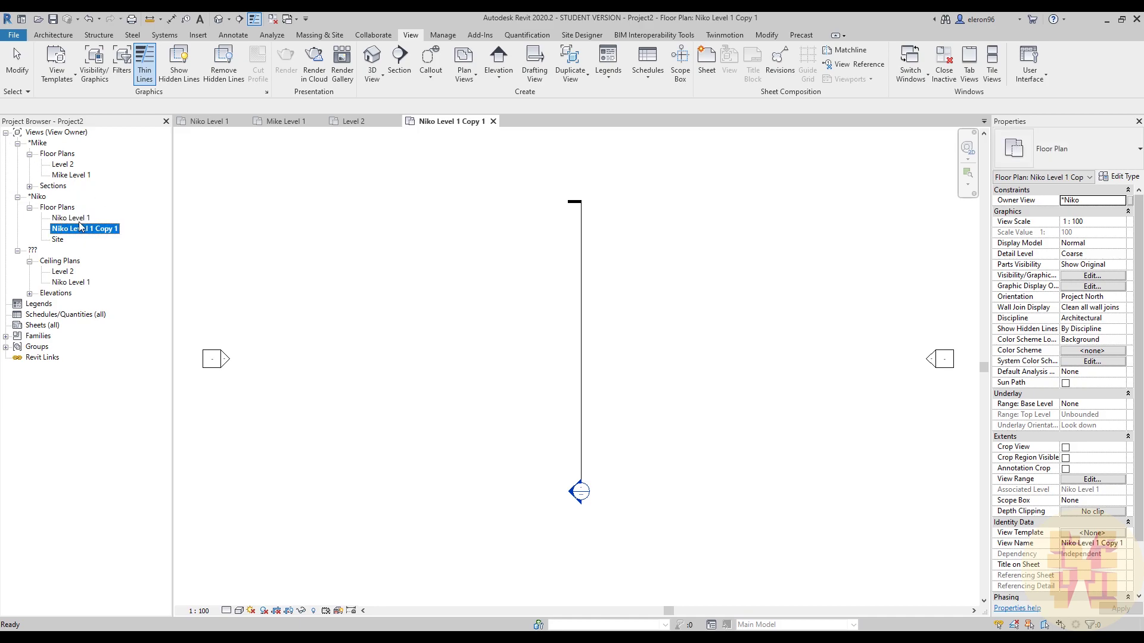
Replace the Copy 1 suffix in the duplicated plan's name with "new".
right_click(103, 237)
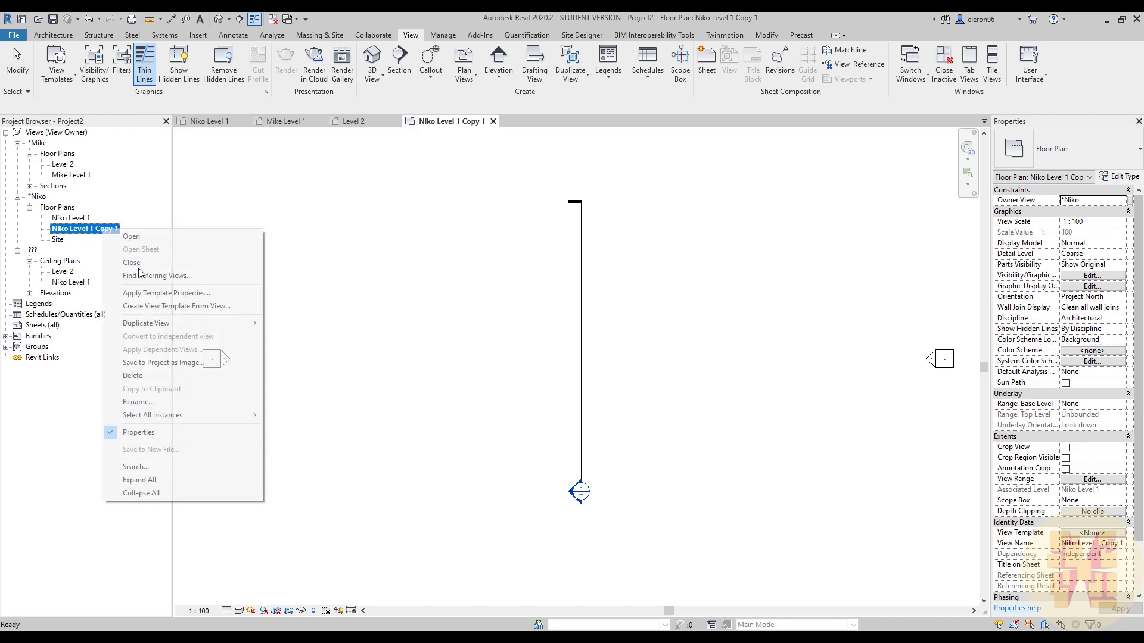
left_click(163, 402)
left_click_drag(92, 231, 155, 222)
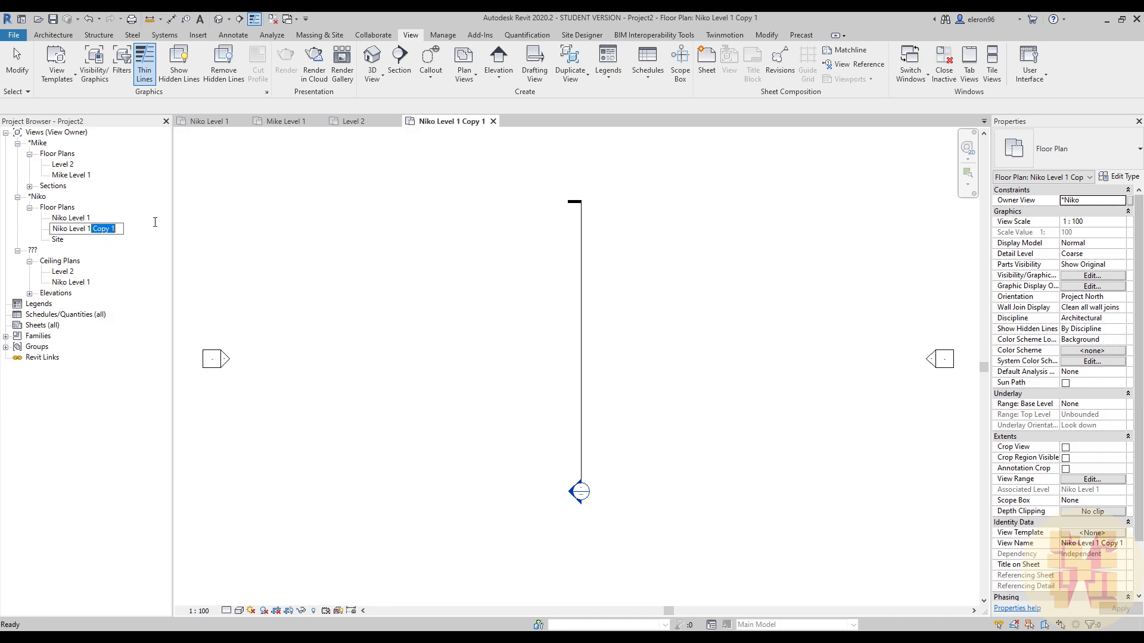
type("new")
key("Return")
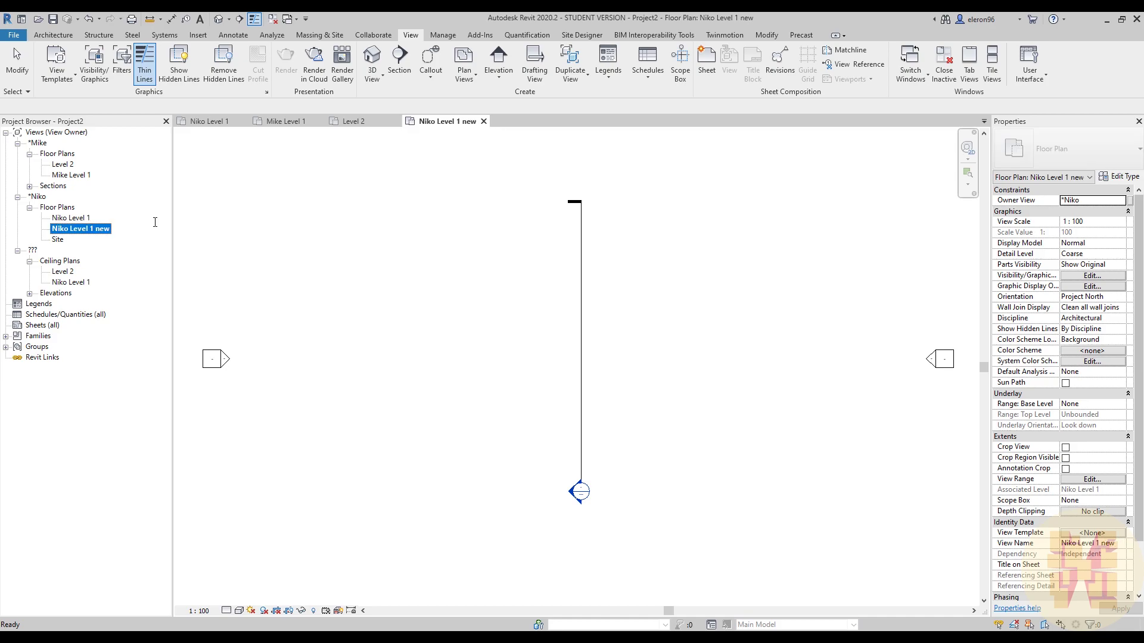
For the second owner's Level 1 new plan, duplicate the Architectural Plan view template under that owner's name, prefixed with an asterisk.
double_click(78, 175)
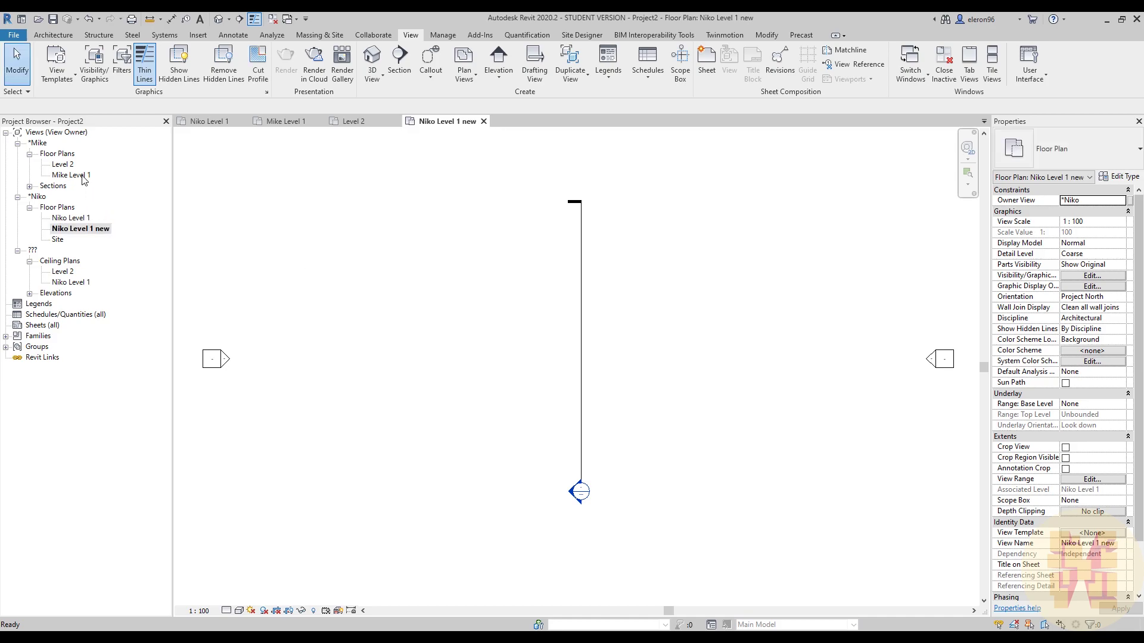
double_click(102, 230)
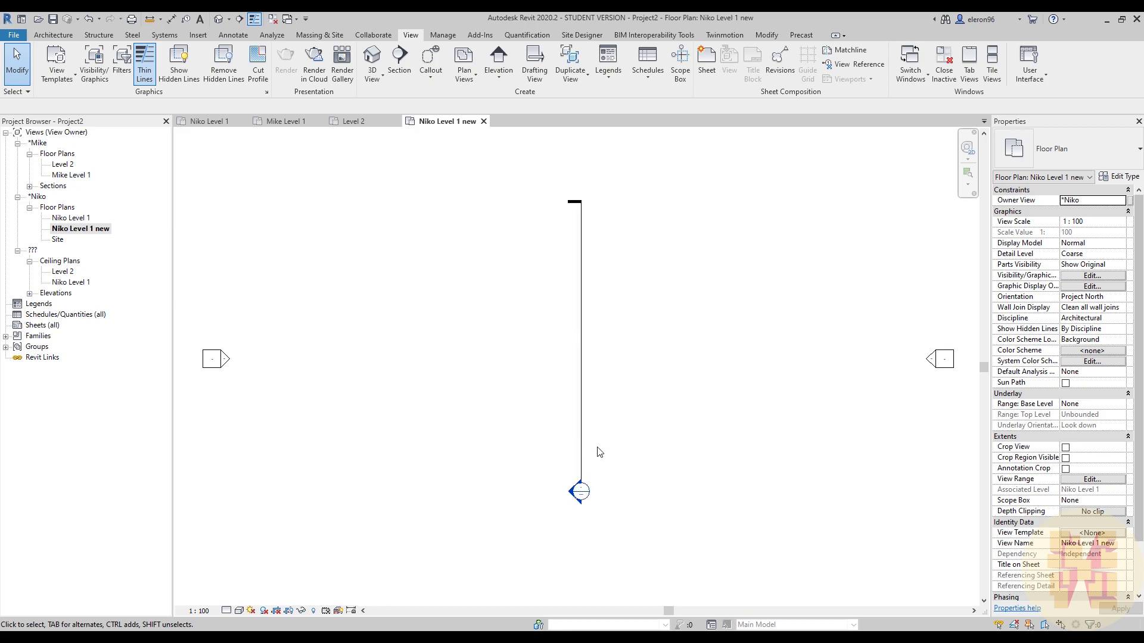
left_click(1085, 534)
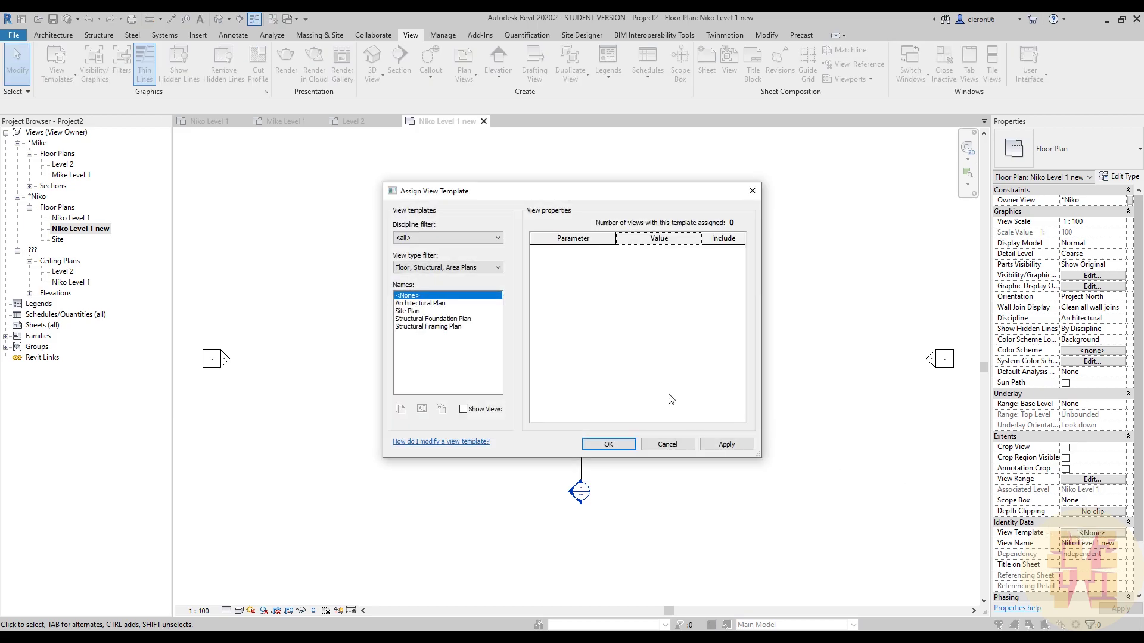
left_click(414, 304)
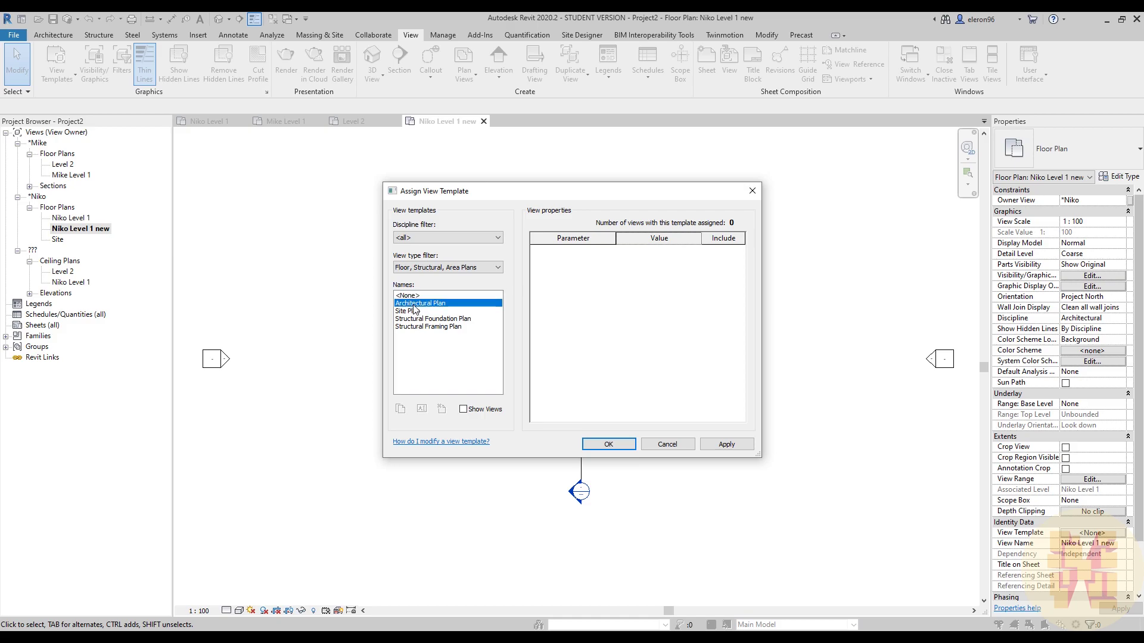
left_click(401, 409)
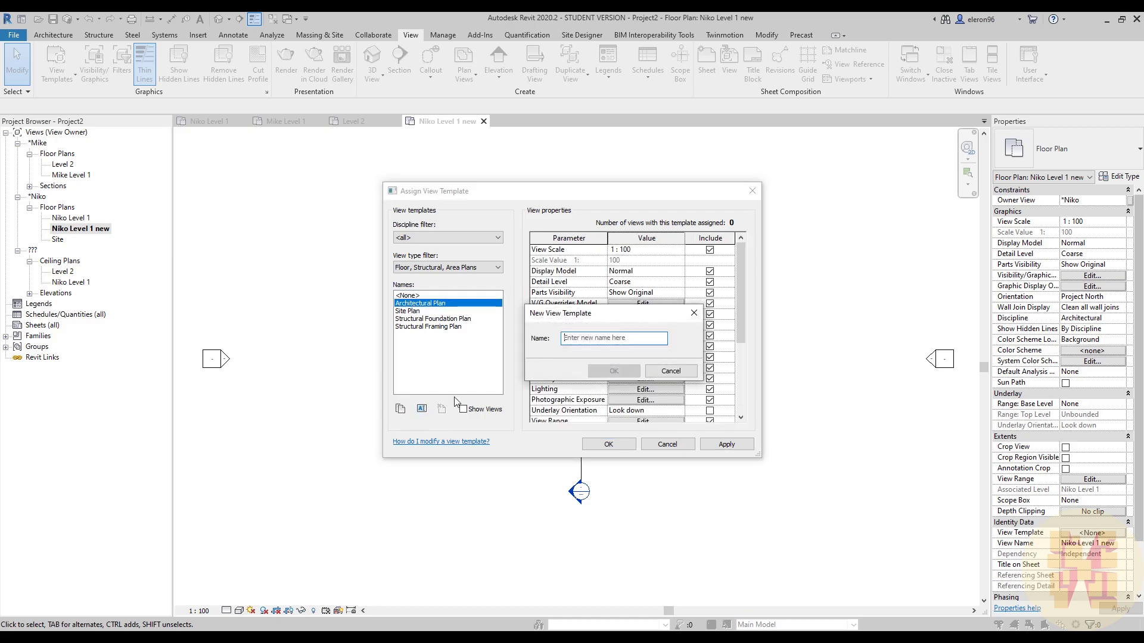
type("*Niko")
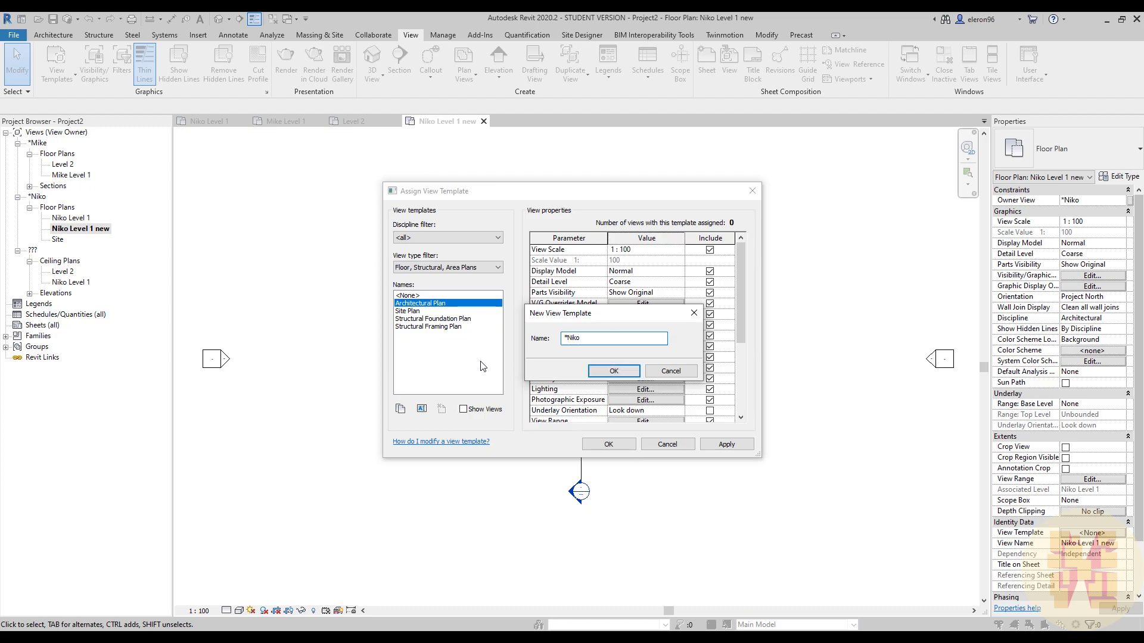
left_click(614, 371)
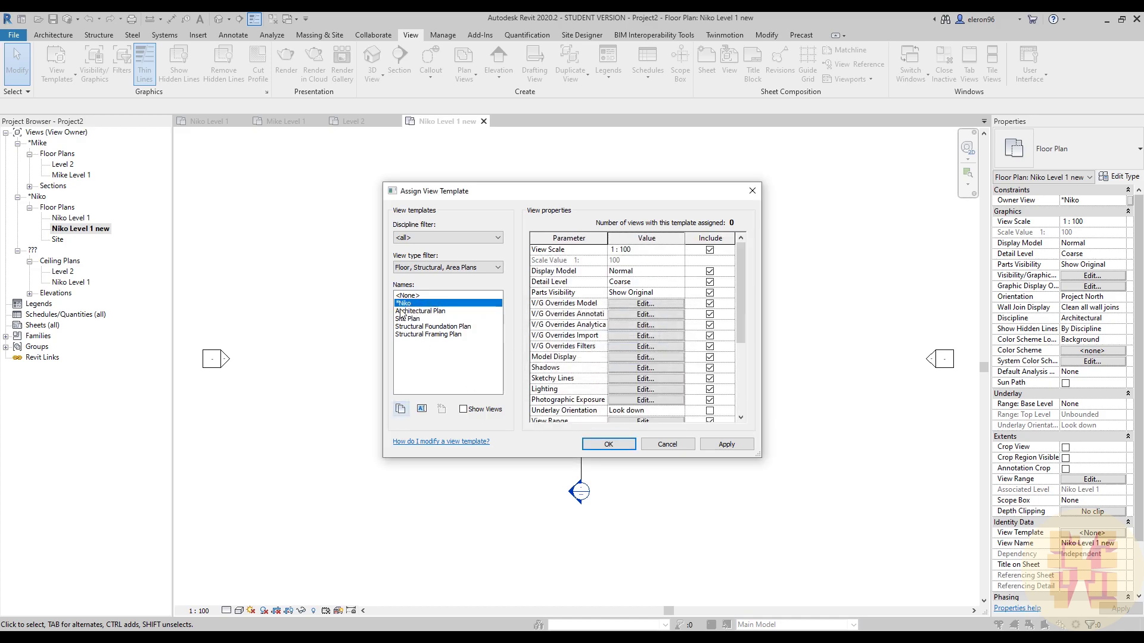
From the new template's model visibility overrides, create a rule-based filter named after the second owner, prefixed with an asterisk.
left_click(633, 304)
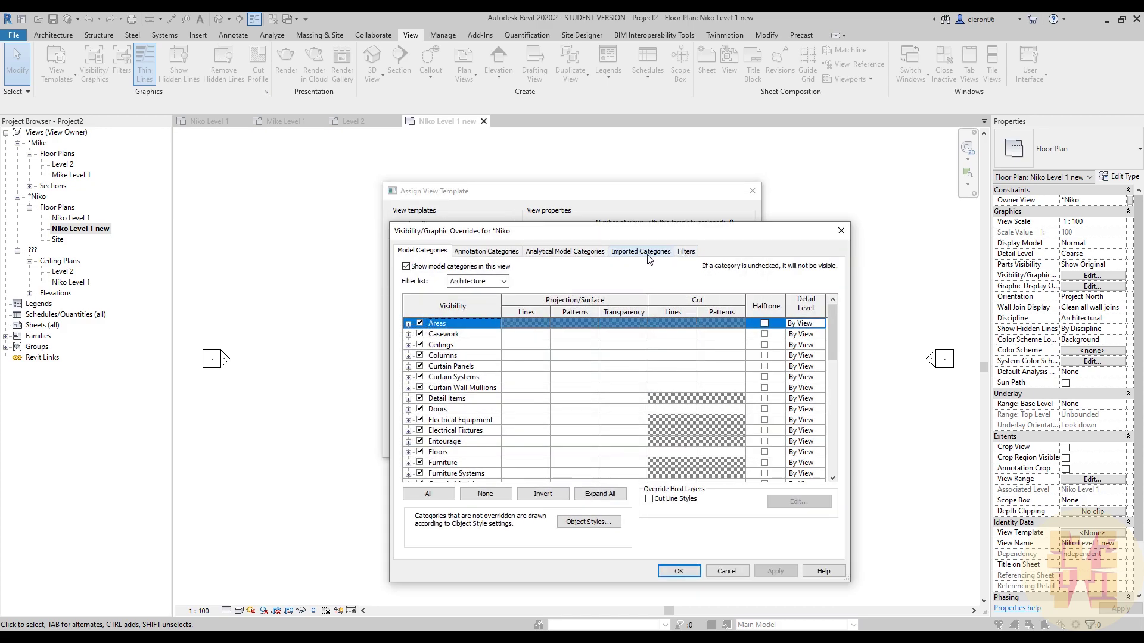
left_click(671, 254)
left_click(684, 253)
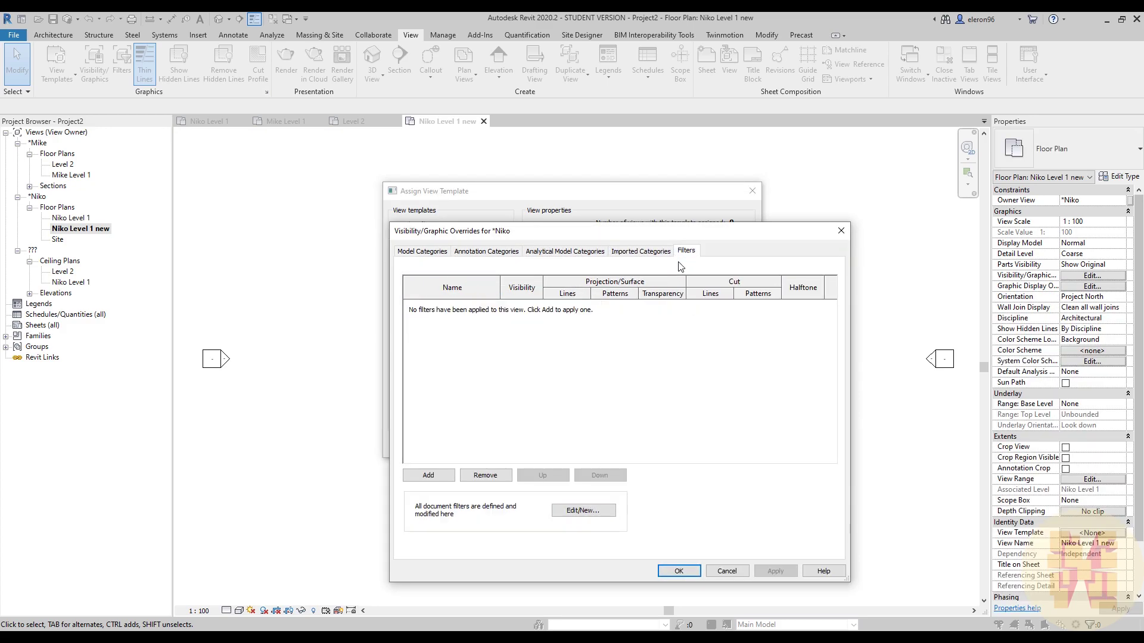
left_click(428, 475)
left_click(684, 346)
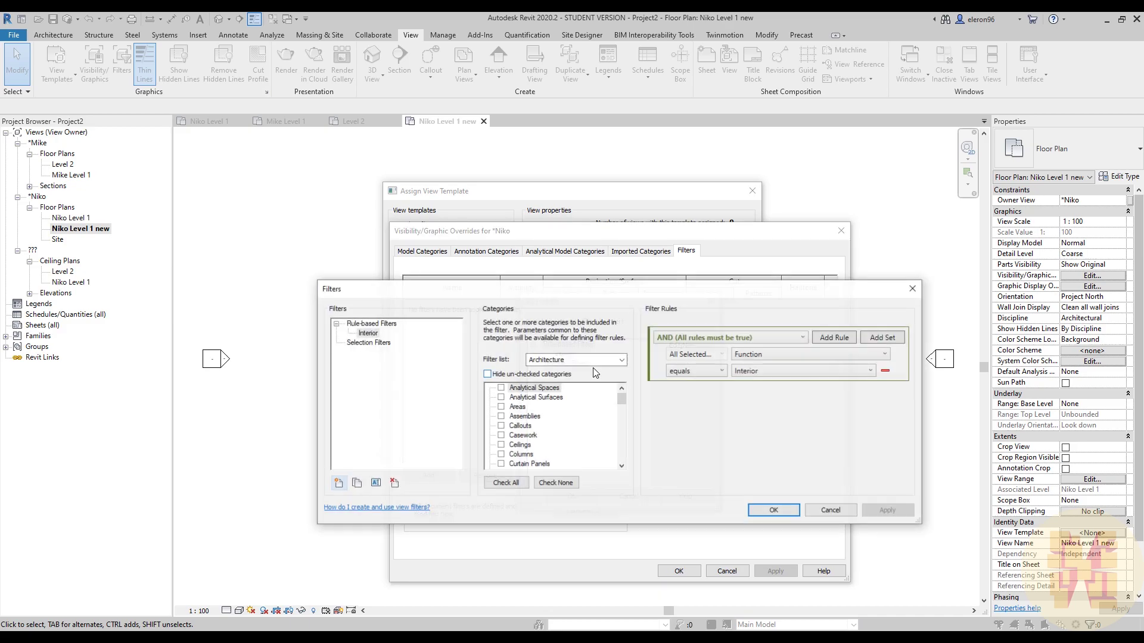
left_click(338, 484)
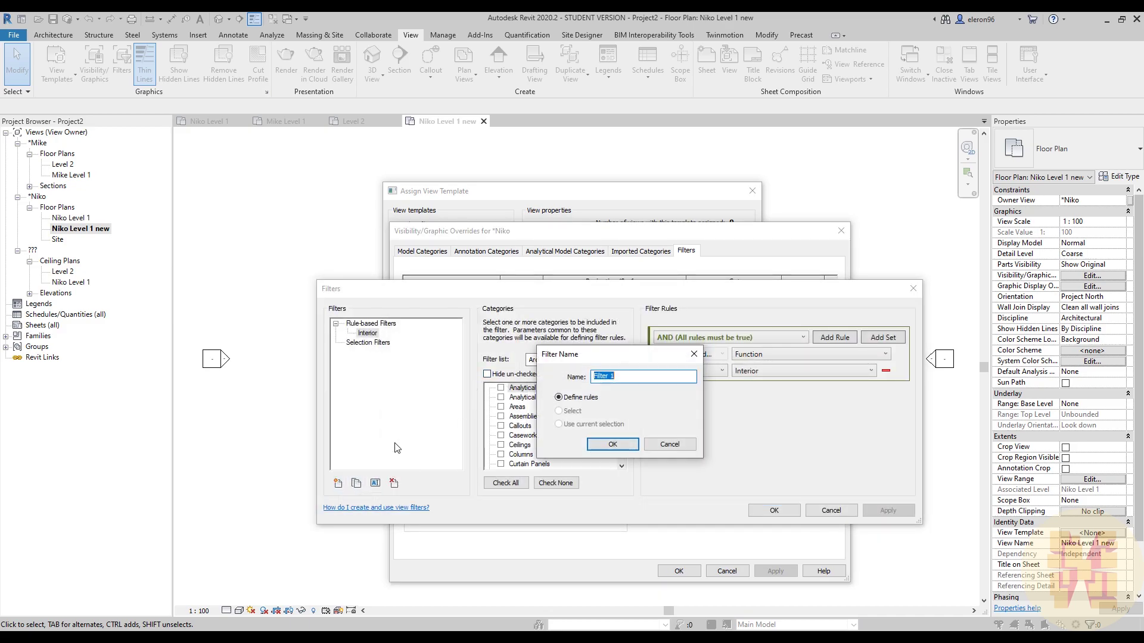
type("*Niko")
key("Return")
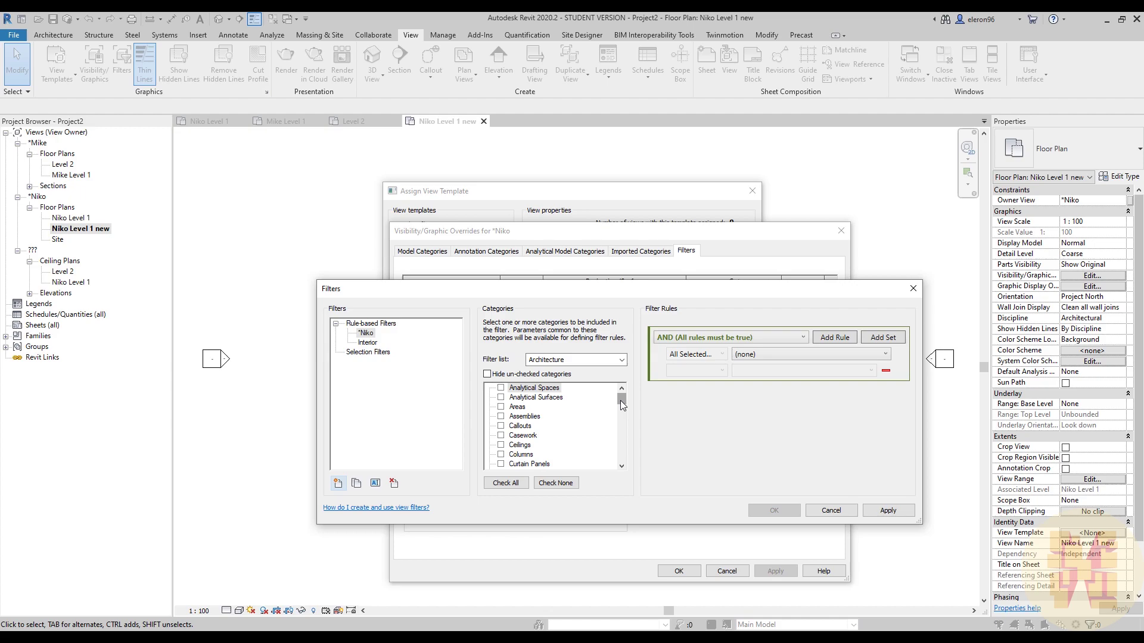
Include the Sections and Elevations categories in the second owner's new rule-based filter.
scroll(618, 408, "down", 20)
scroll(521, 454, "up", 3)
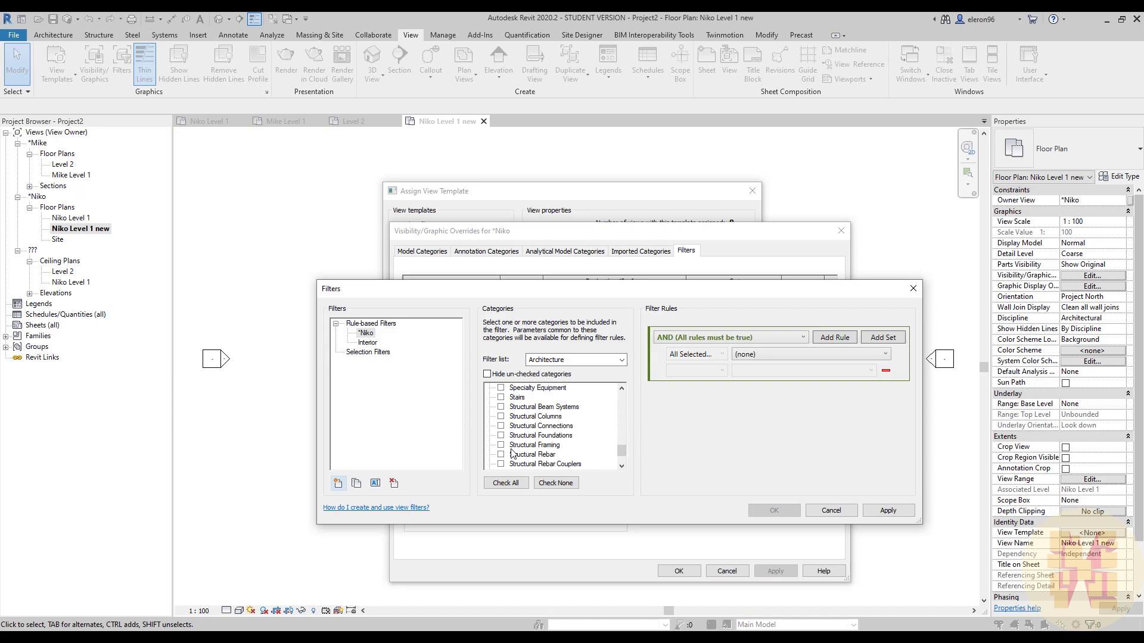
scroll(516, 436, "up", 1)
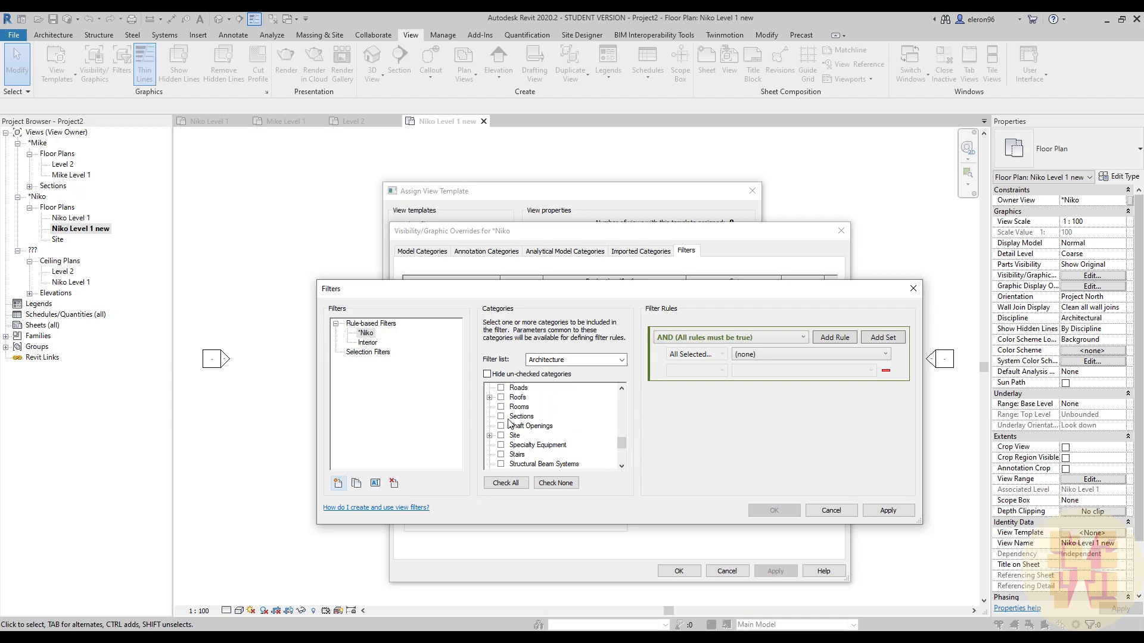
left_click(501, 415)
scroll(524, 420, "up", 3)
scroll(523, 420, "up", 10)
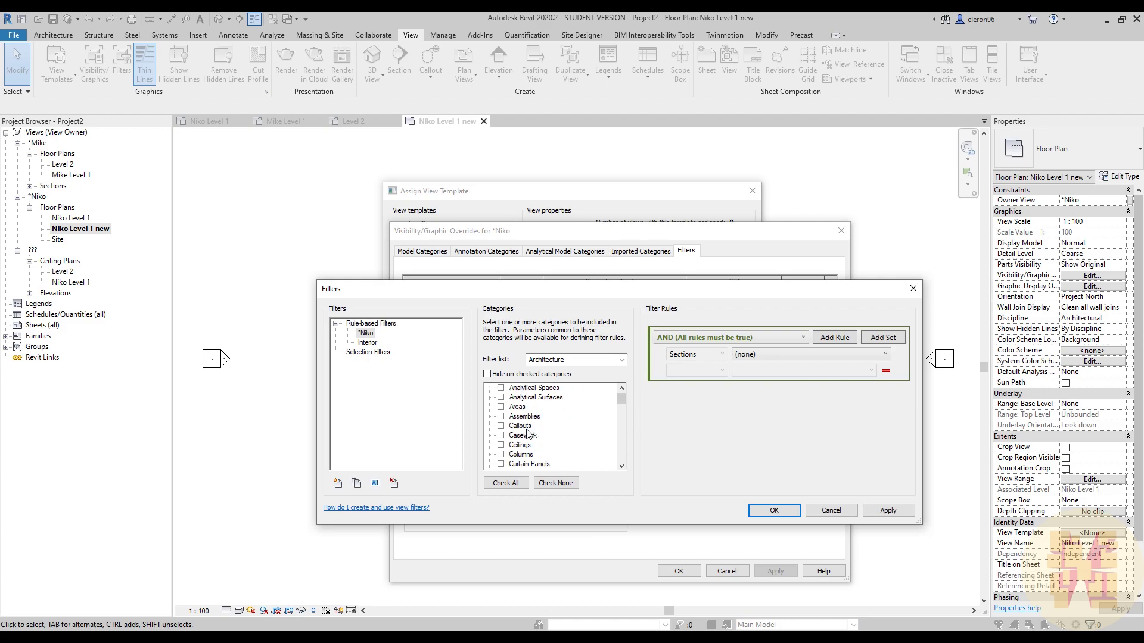
scroll(513, 414, "down", 1)
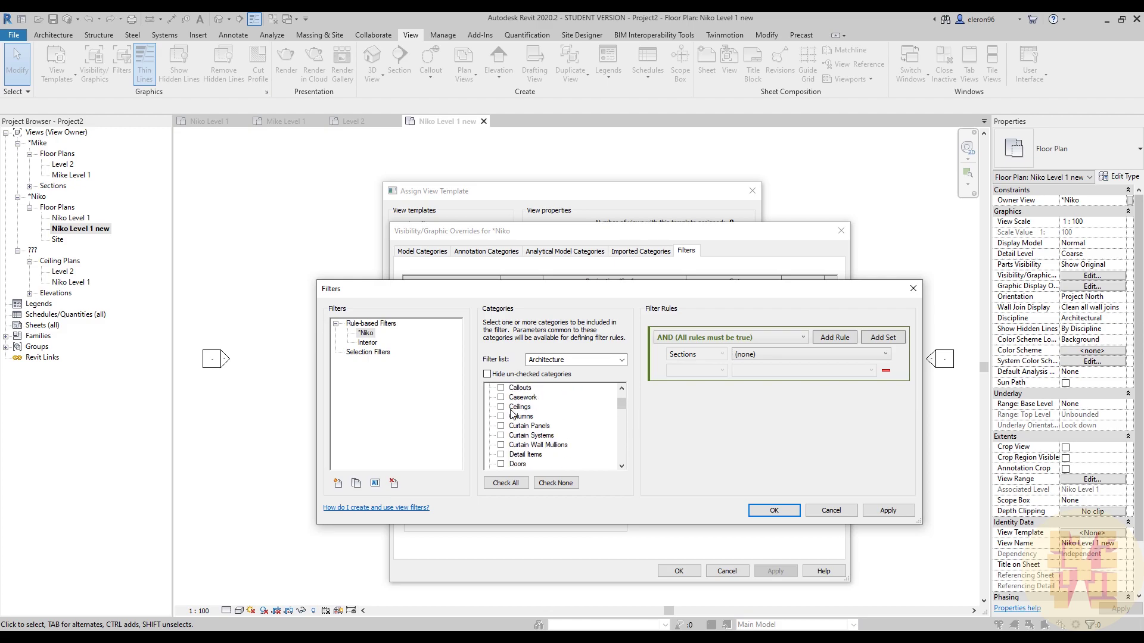
scroll(514, 415, "down", 2)
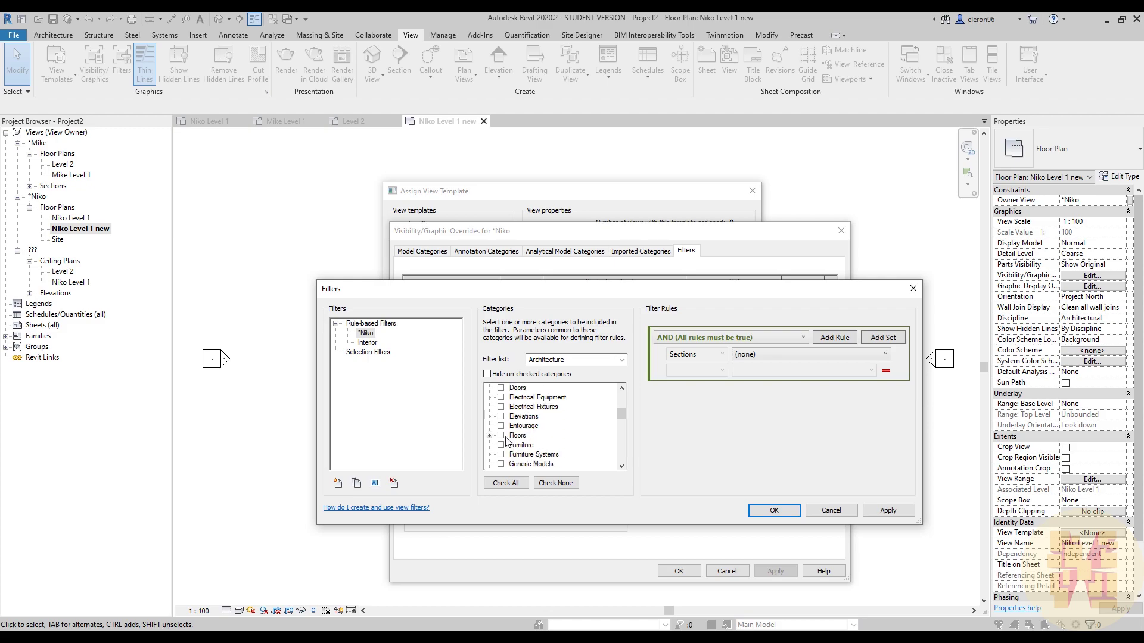
left_click(500, 416)
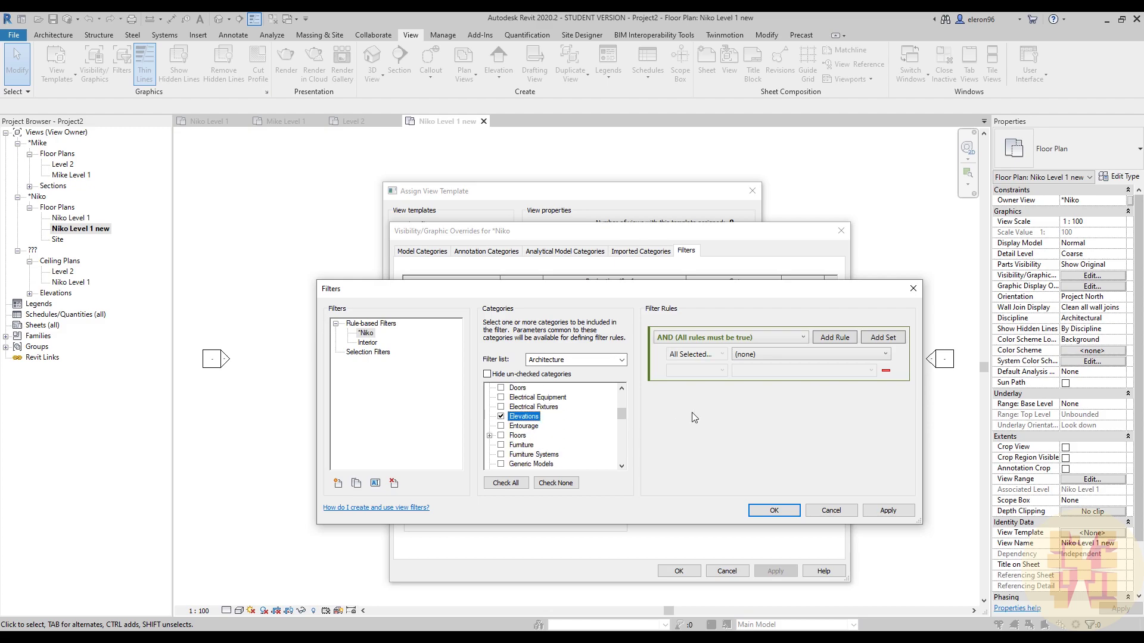
Define the filter rule as Owner View does not equal the second owner's asterisk-prefixed name, and accept the filter.
left_click(752, 354)
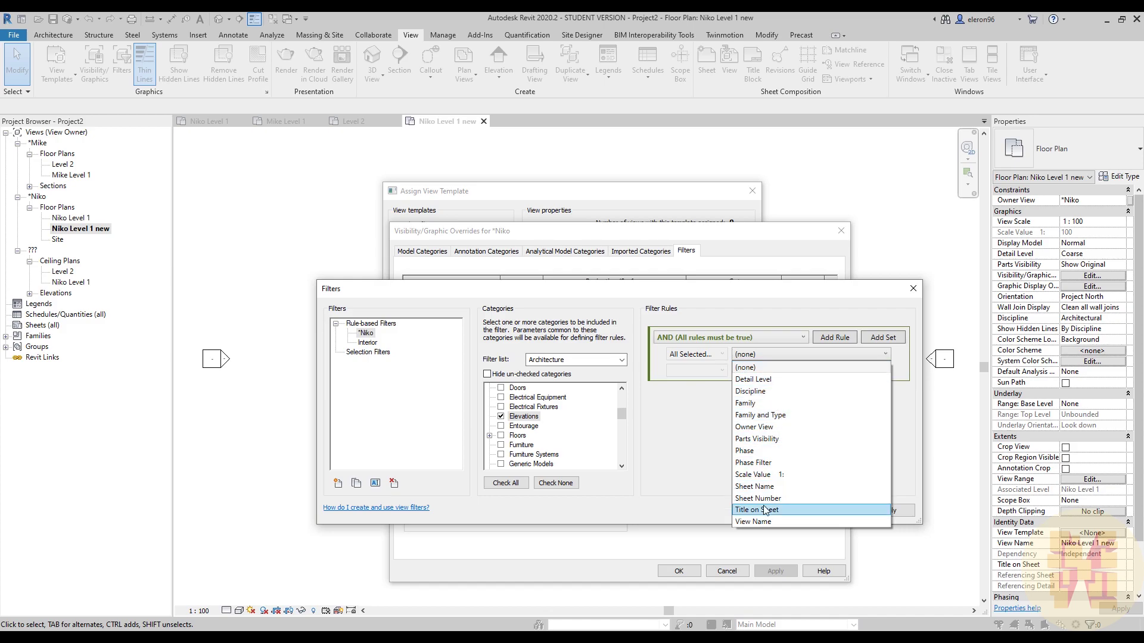
left_click(769, 427)
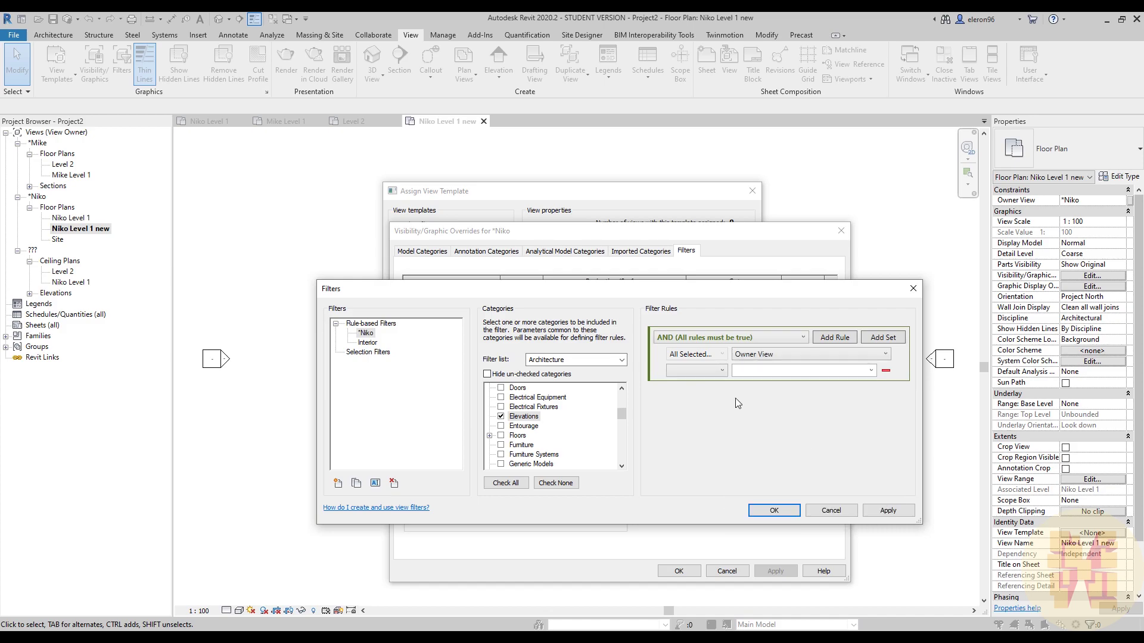
left_click(712, 370)
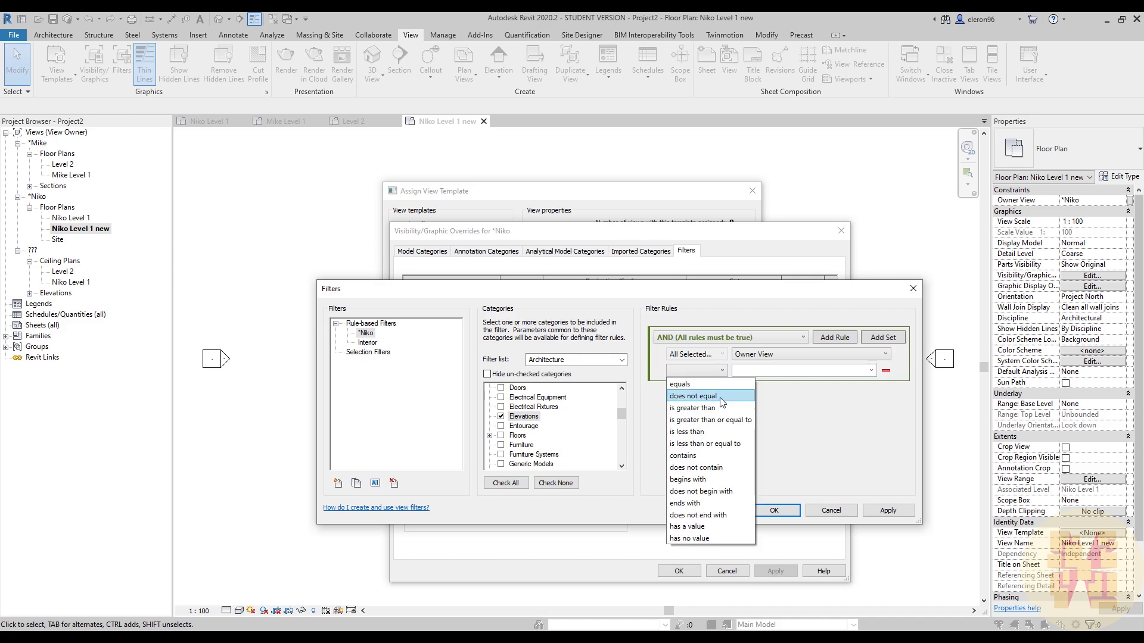
left_click(722, 397)
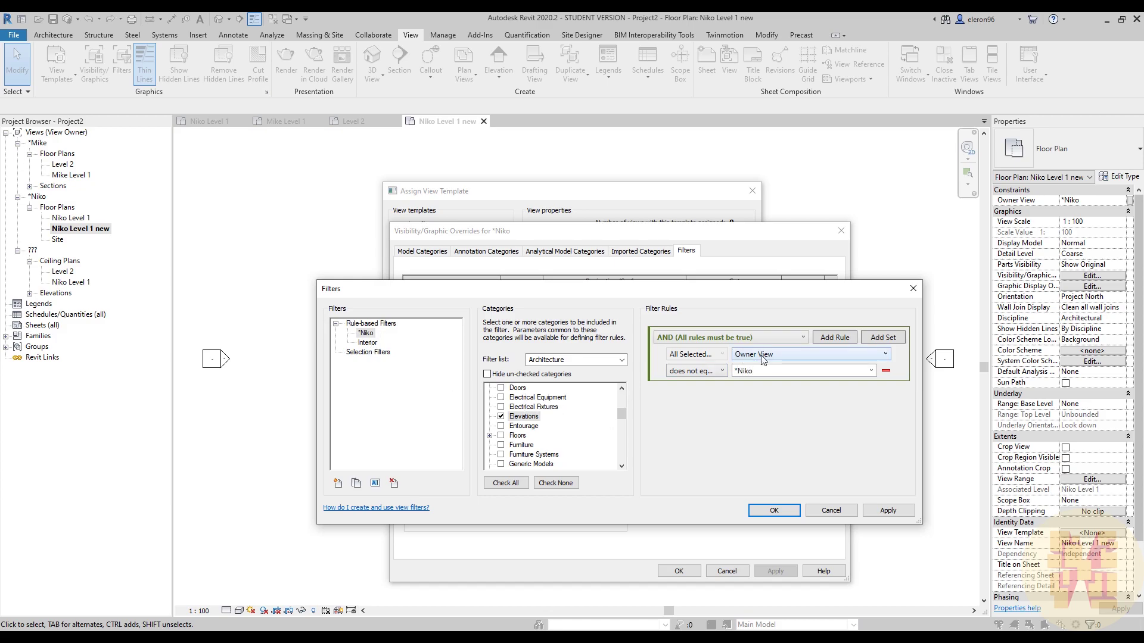
left_click(774, 510)
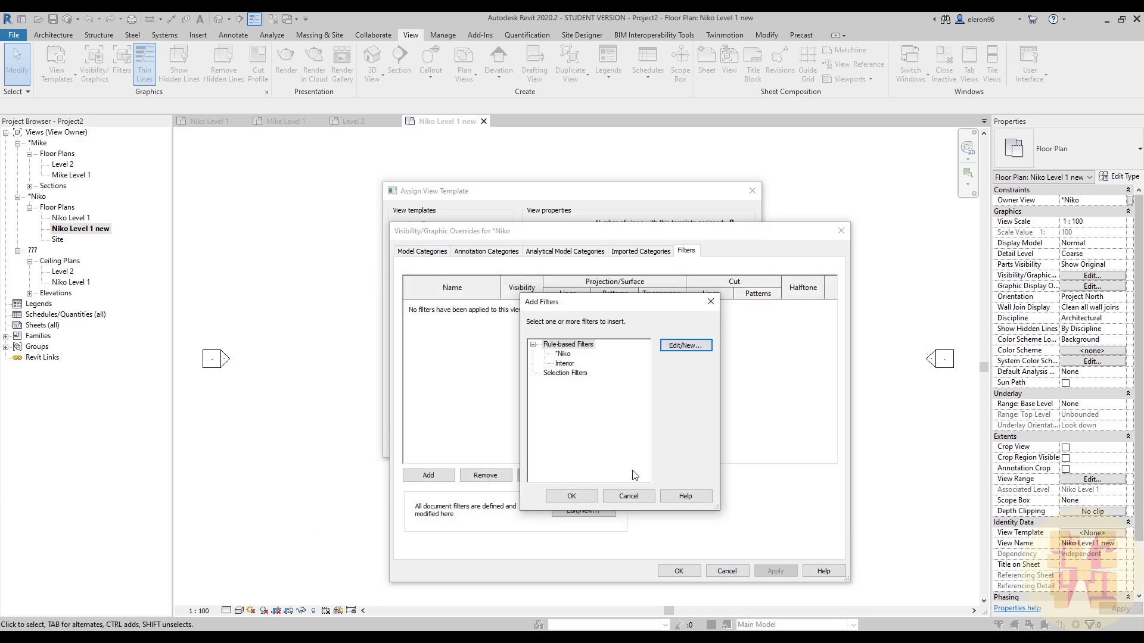
Add the second owner's filter to the template's overrides, turn its visibility off, and assign the template to the Level 1 new plan.
left_click(564, 354)
left_click(572, 497)
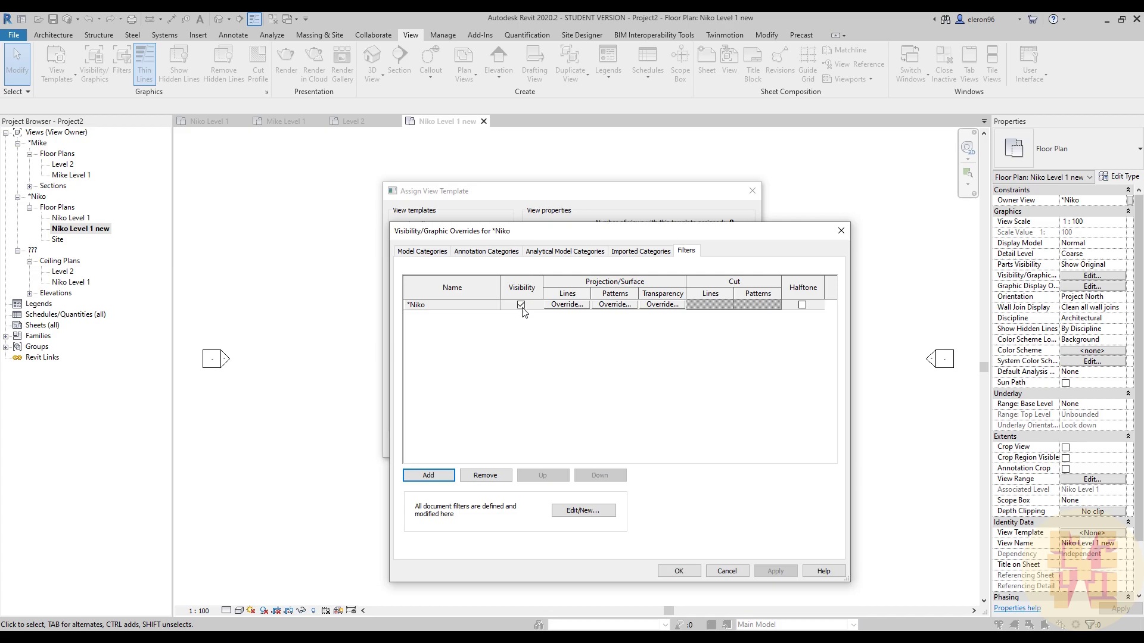
left_click(521, 305)
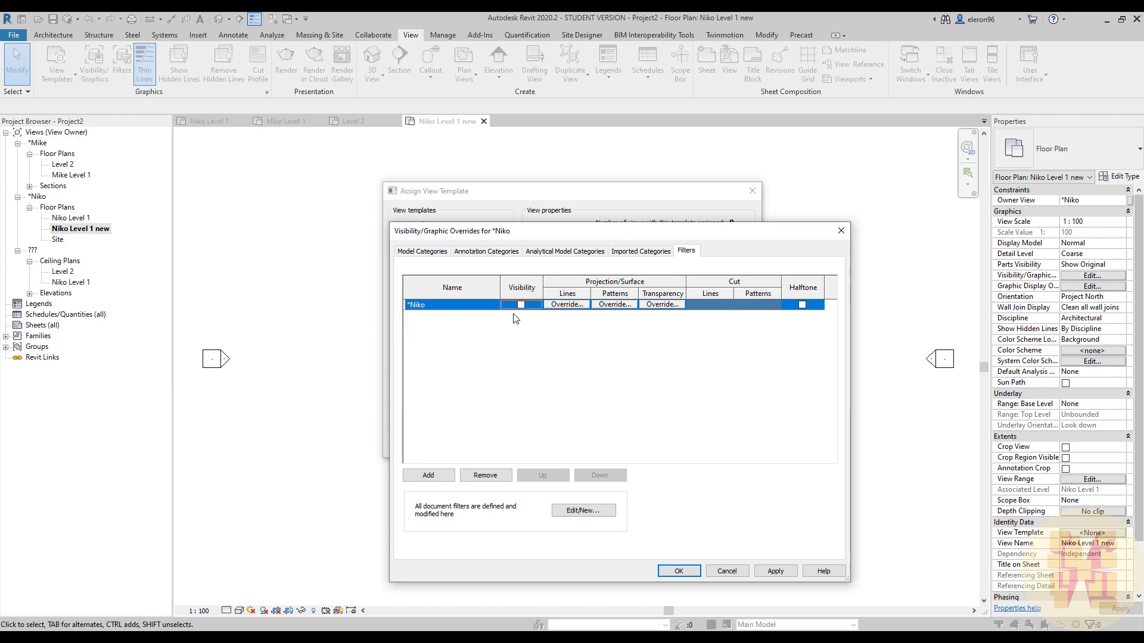
left_click(678, 571)
left_click(608, 444)
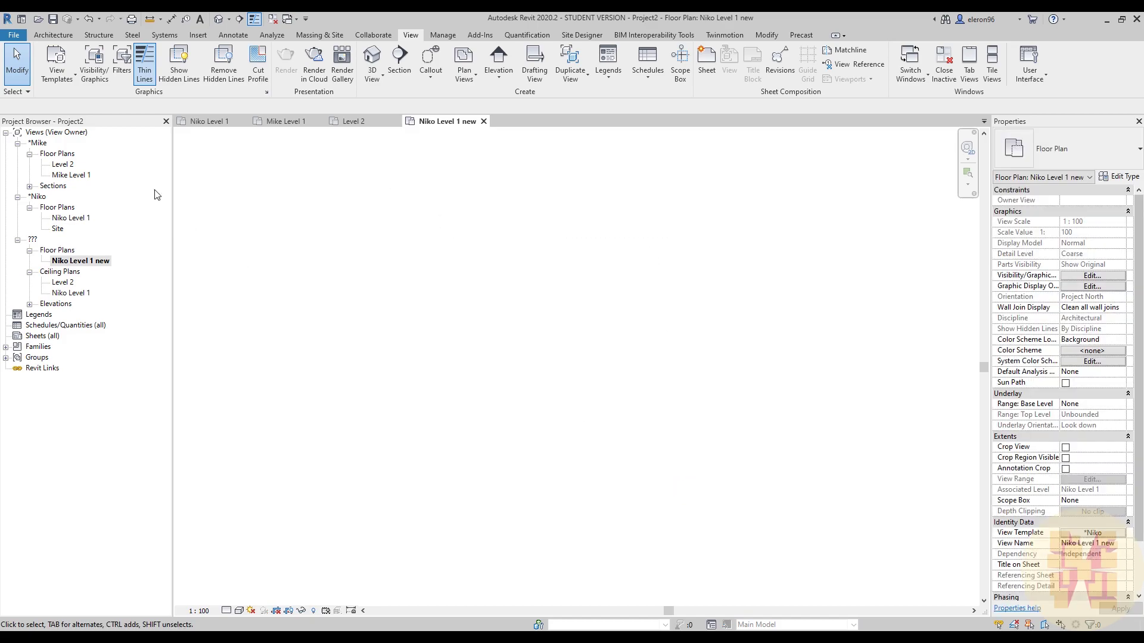
After comparing with the first owner's Level 1 plan, set Owner View in the Level 1 new plan's template to the second owner's asterisk-prefixed name.
left_click(79, 175)
double_click(79, 178)
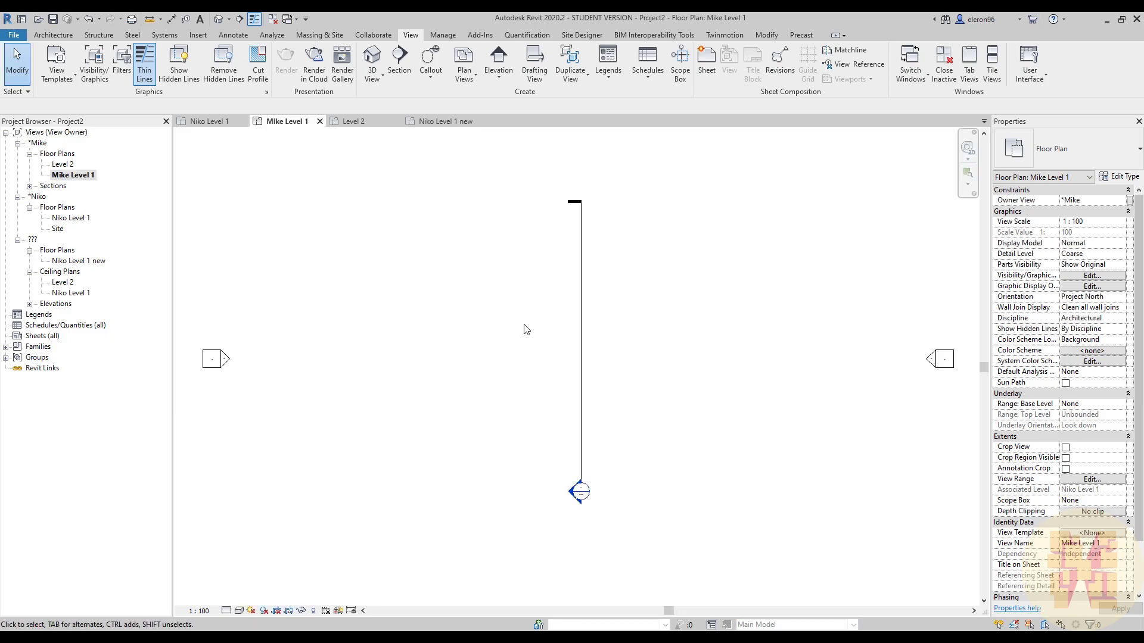
double_click(86, 262)
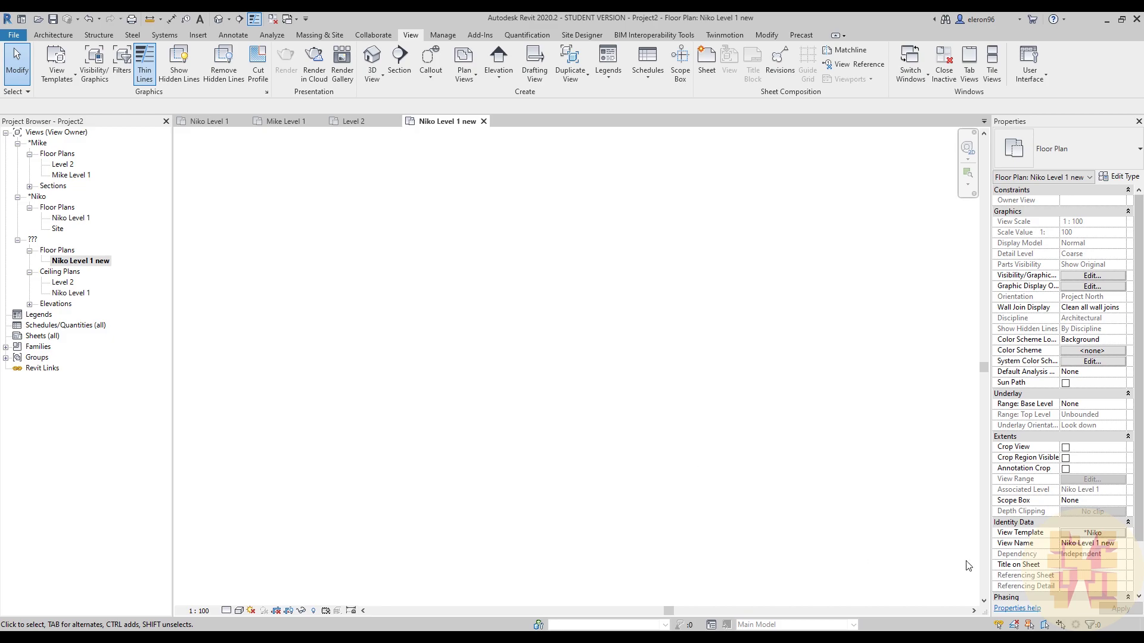
left_click(1086, 538)
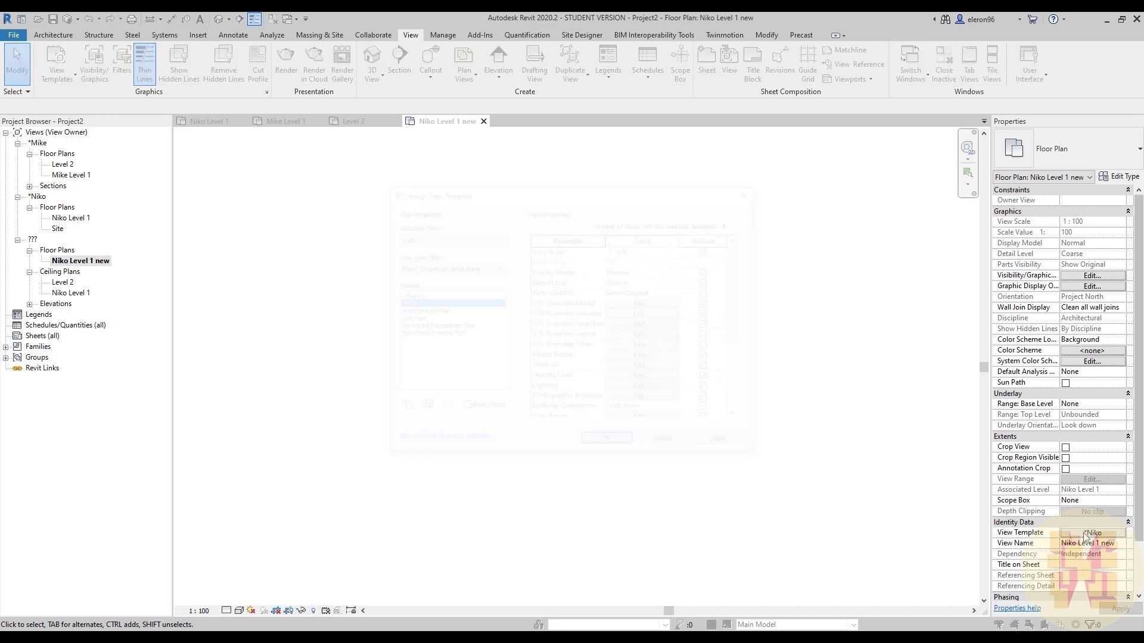
scroll(599, 405, "down", 4)
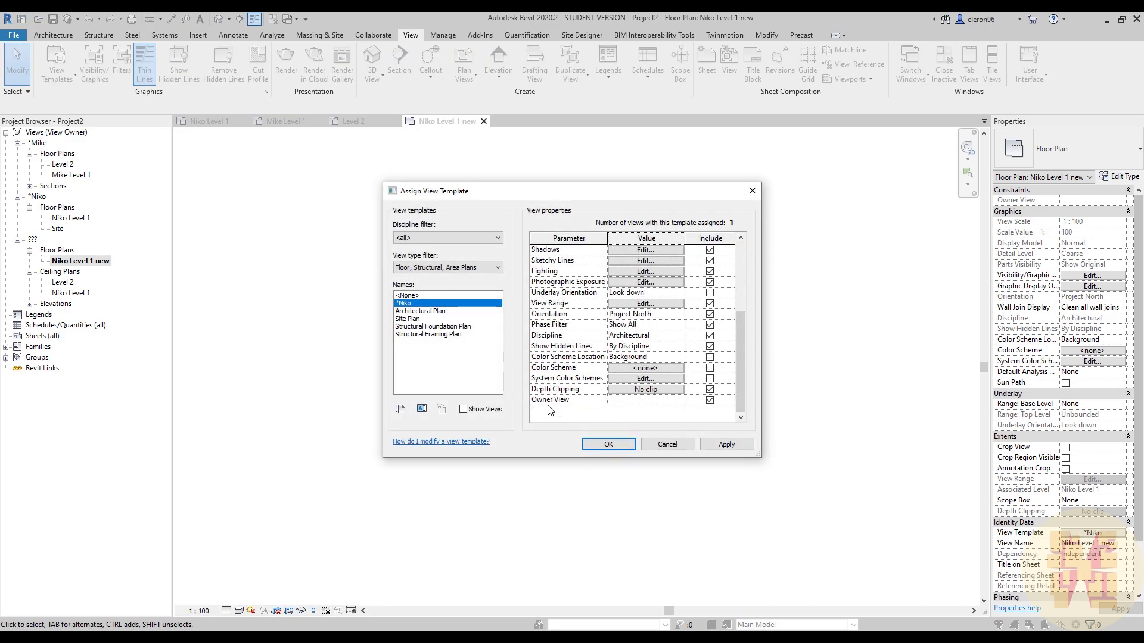
left_click(679, 400)
left_click(622, 425)
left_click(620, 446)
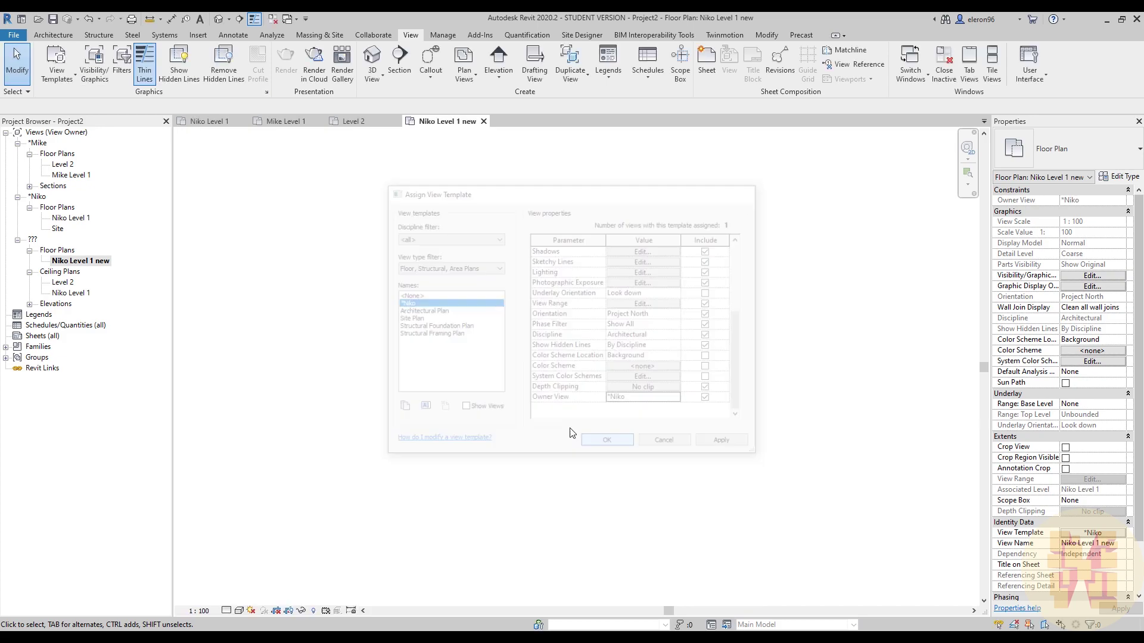
Create another floor plan view of the second owner's Level 1, allowing existing views to be duplicated.
left_click(464, 65)
left_click(499, 99)
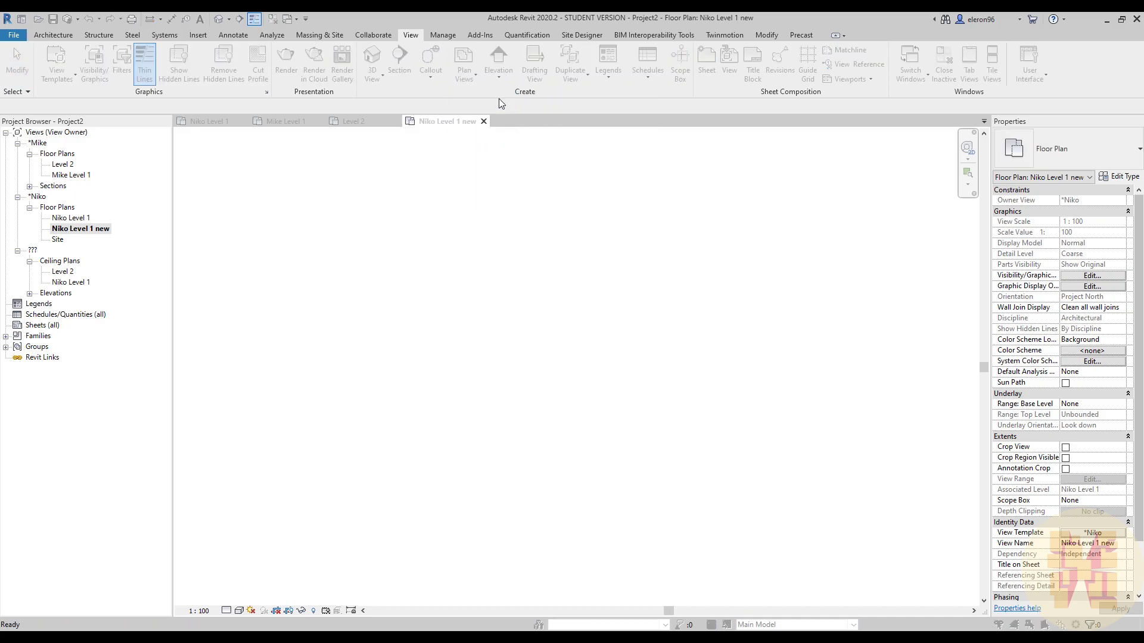
left_click(501, 421)
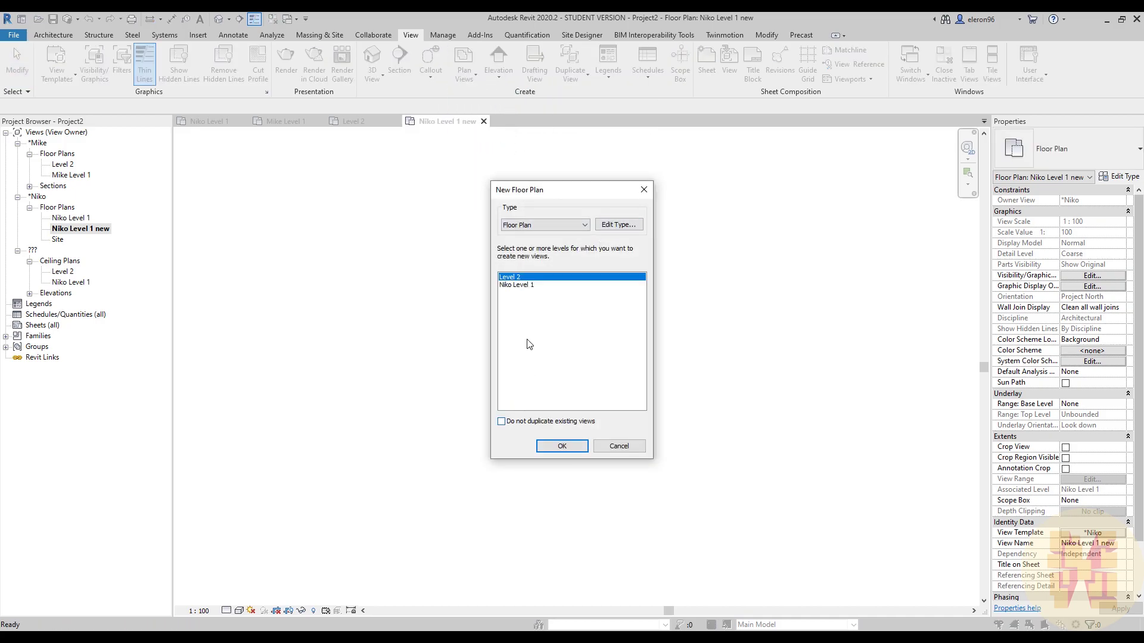
left_click(516, 285)
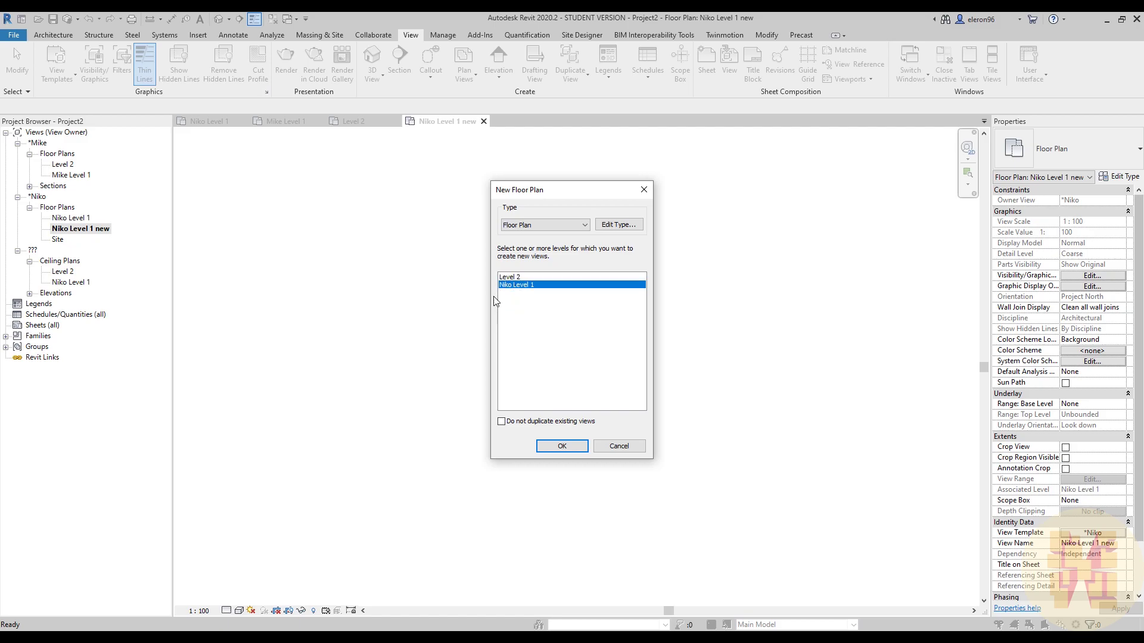
left_click(558, 447)
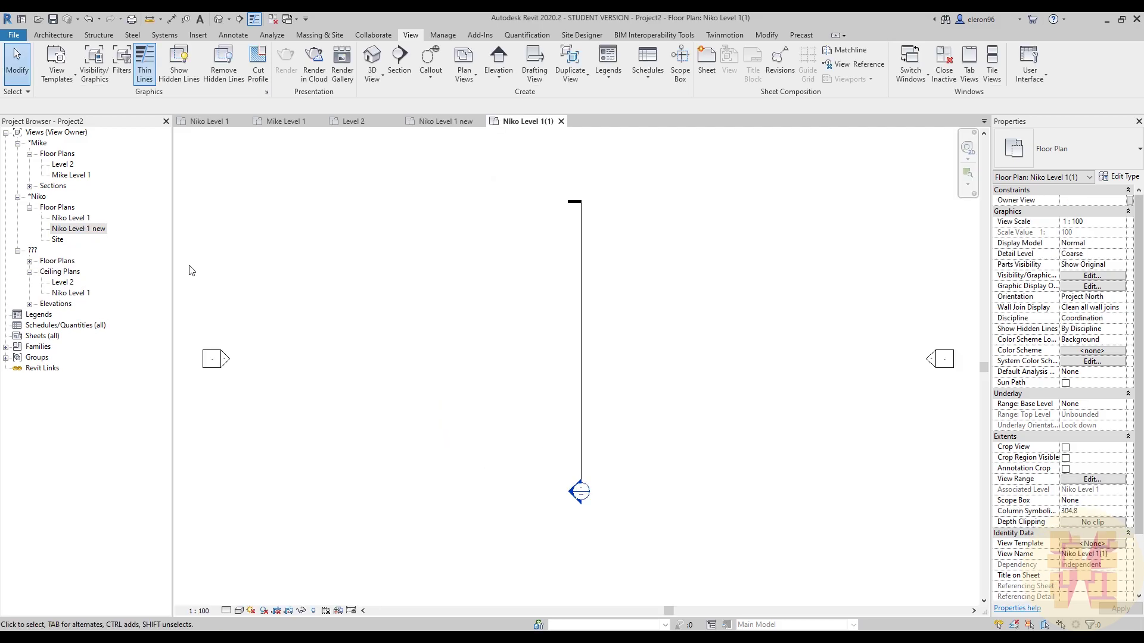
Assign the second owner's asterisk-prefixed view template to the Level 1 ceiling plan, listing templates of all view types.
left_click(71, 293)
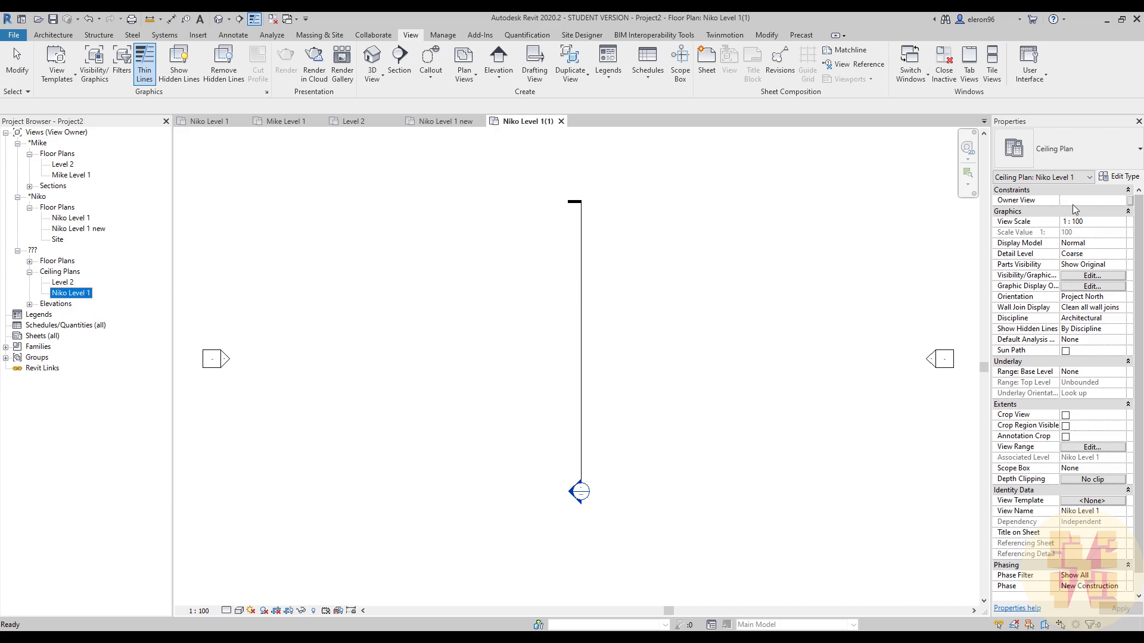
left_click(1093, 502)
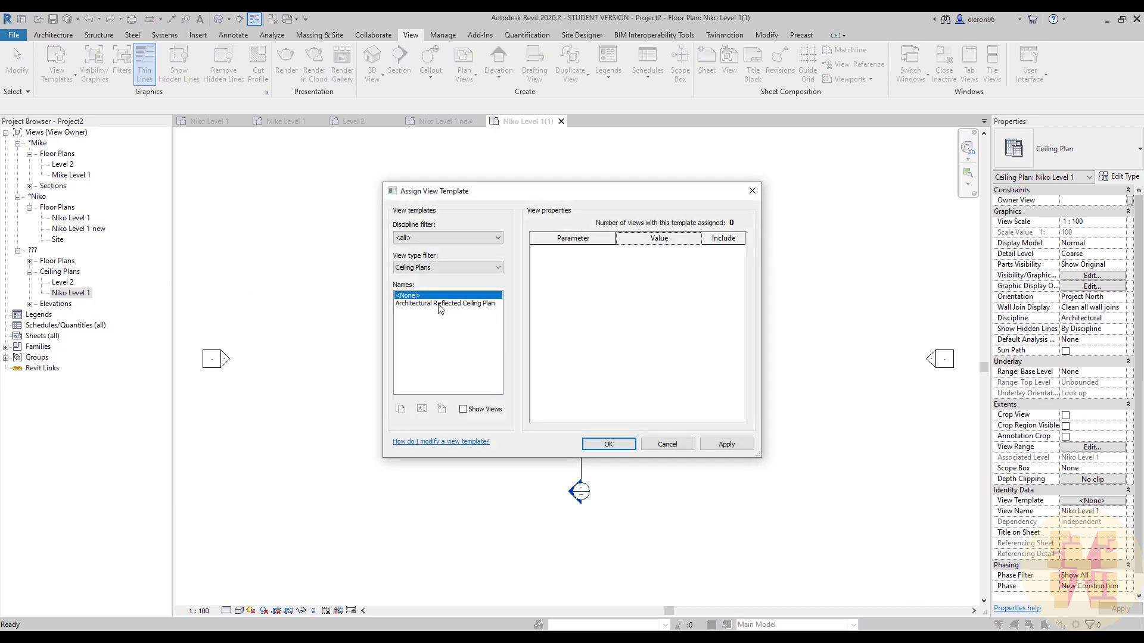
left_click(414, 270)
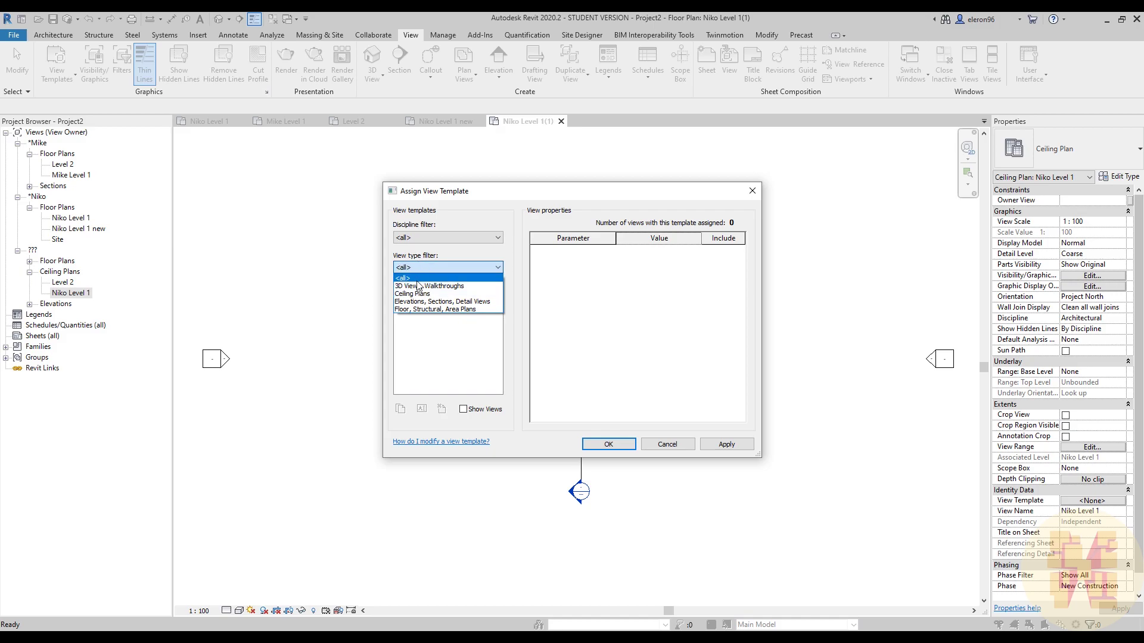
left_click(411, 278)
left_click(404, 304)
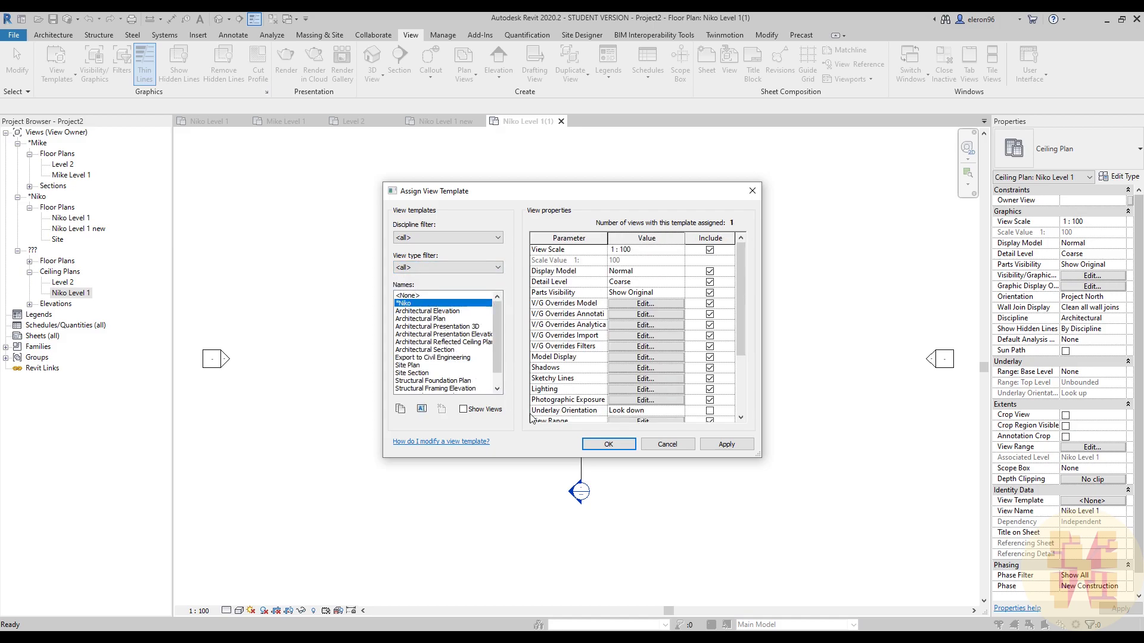
left_click(607, 444)
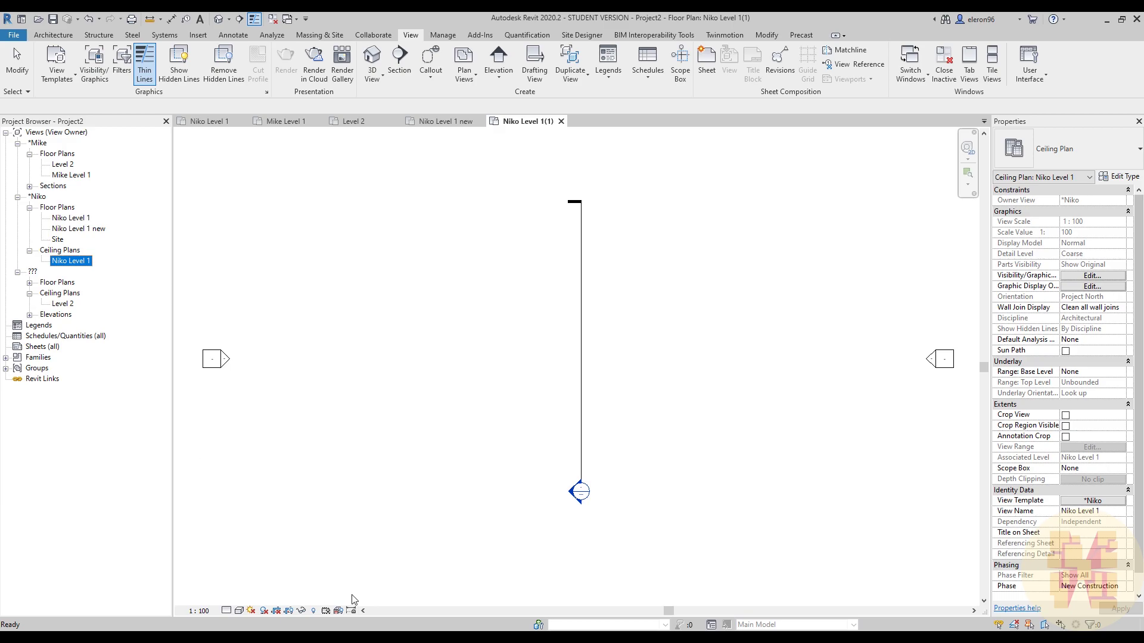
Switch to the Sample one_Final version project and collapse both owners' view groups in the project browser.
left_click(245, 578)
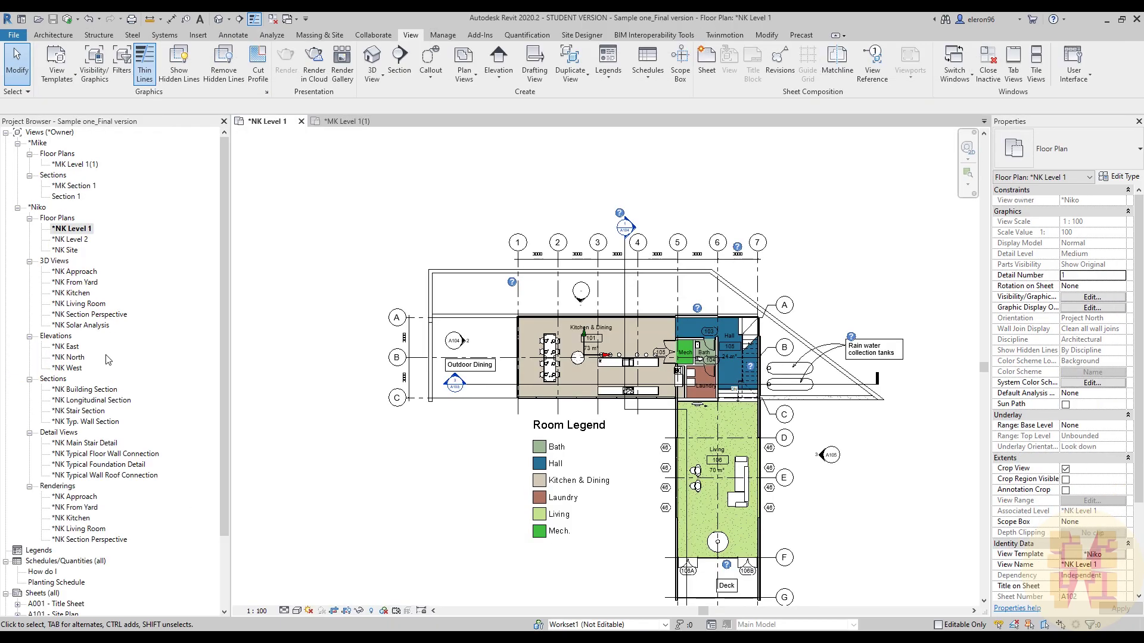
left_click(18, 207)
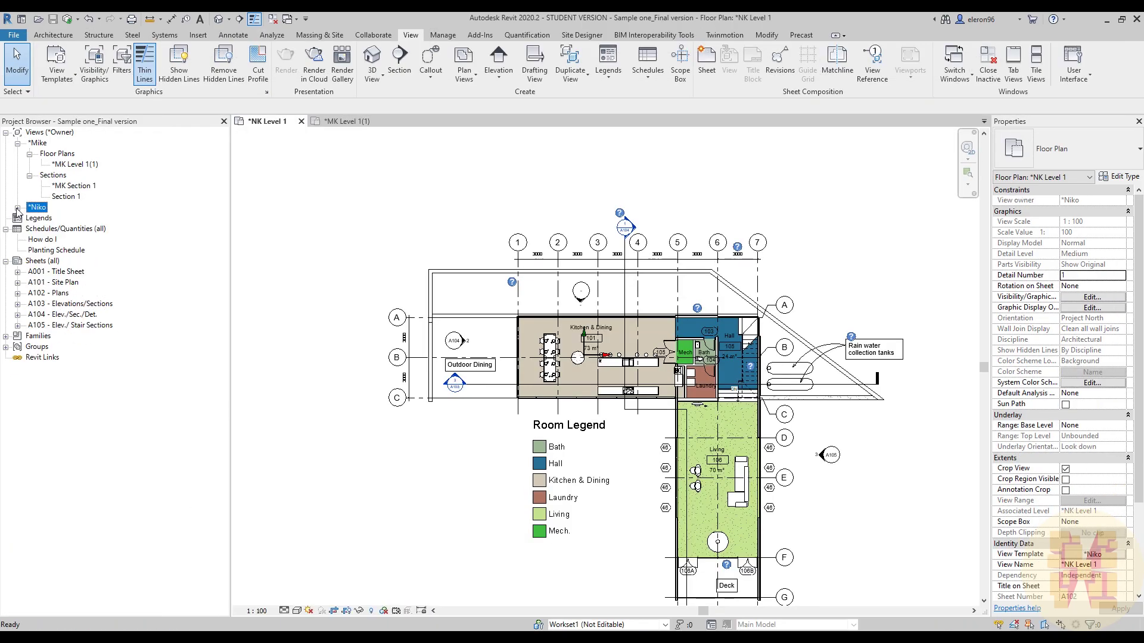
left_click(17, 144)
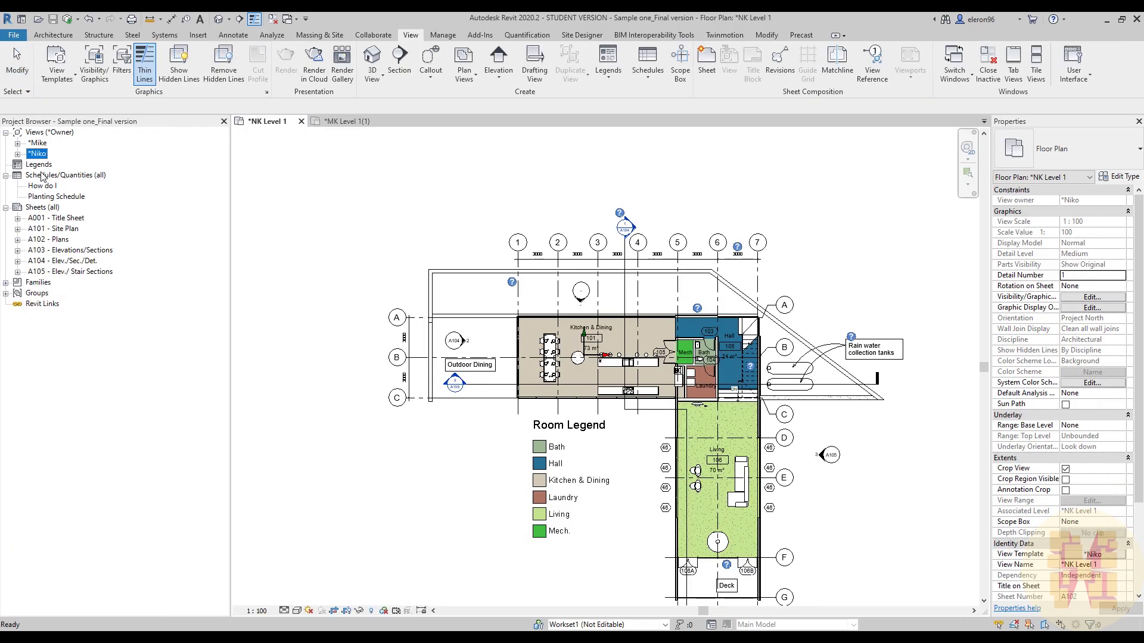